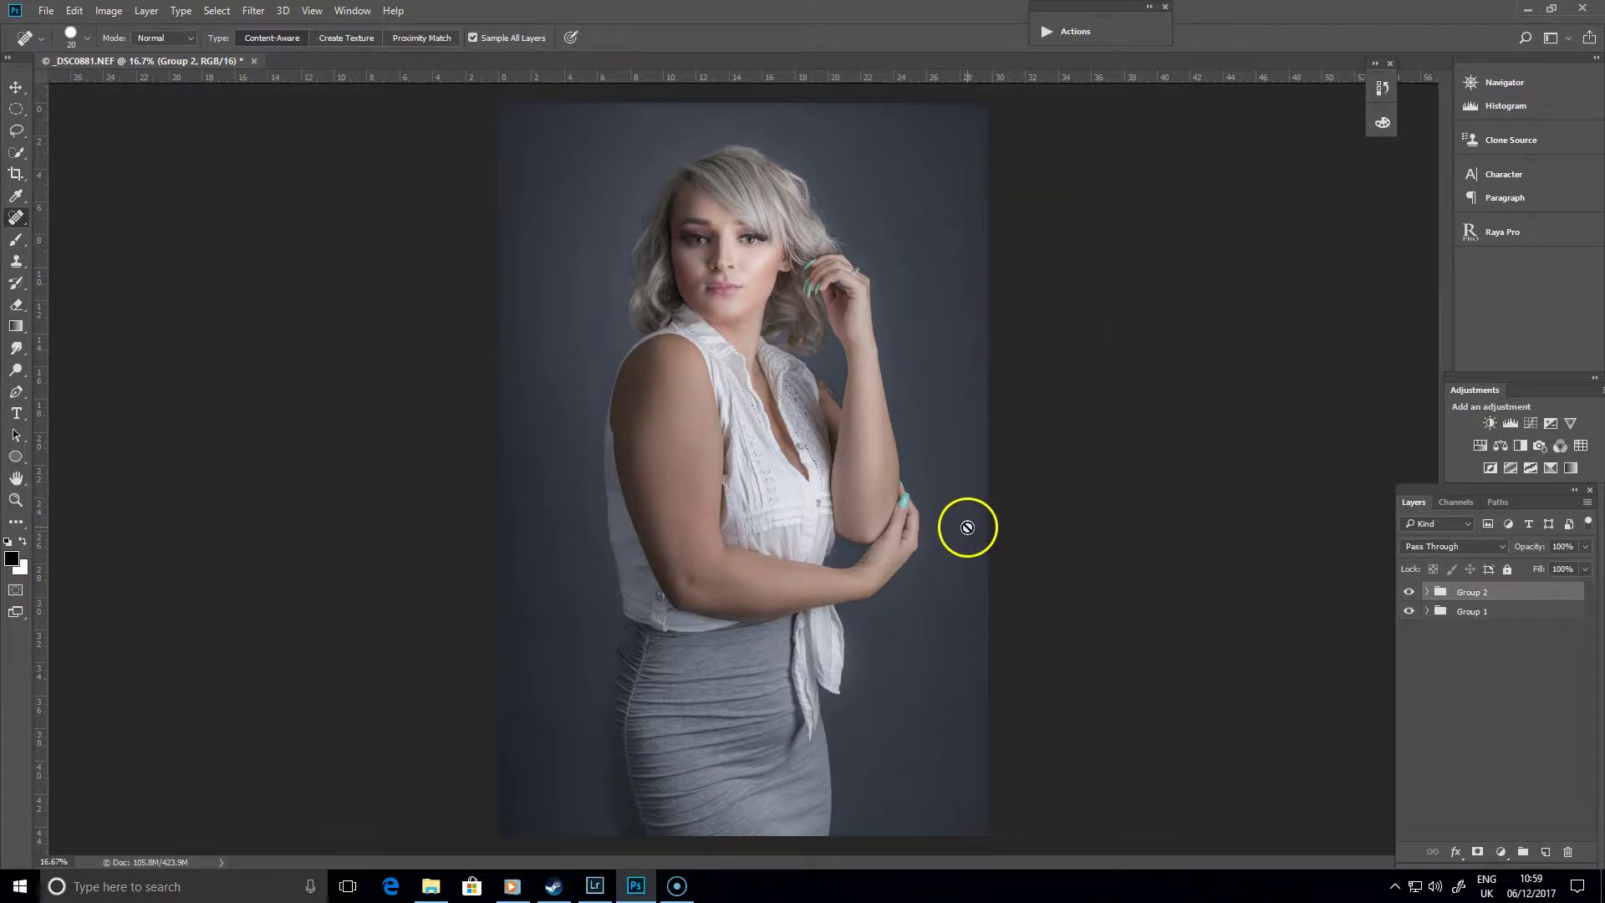
# Add a Curves adjustment layer above Group 2
pyautogui.click(1529, 424)
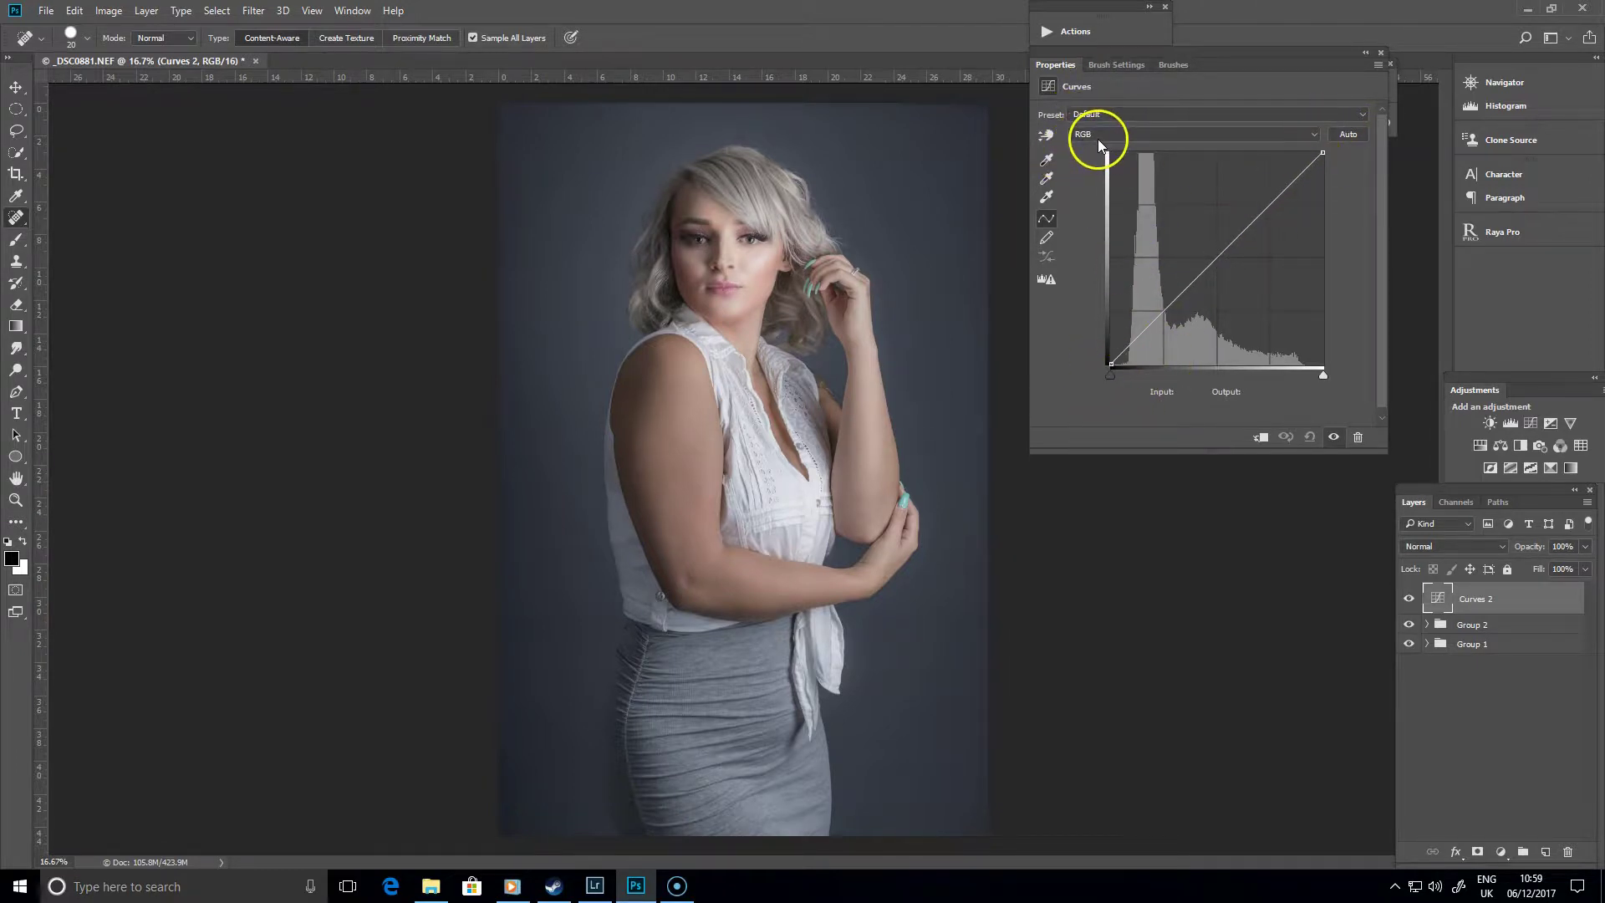
# Try midtone and shadow points on the RGB curve, removing each one so the curve is straight again
pyautogui.moveTo(1225, 250)
pyautogui.mouseDown()
pyautogui.moveTo(1167, 204)
pyautogui.moveTo(1272, 287)
pyautogui.moveTo(1293, 329)
pyautogui.moveTo(1232, 243)
pyautogui.moveTo(1237, 260)
pyautogui.mouseUp()
pyautogui.keyDown('ctrl'); pyautogui.click(1237, 259); pyautogui.keyUp('ctrl')
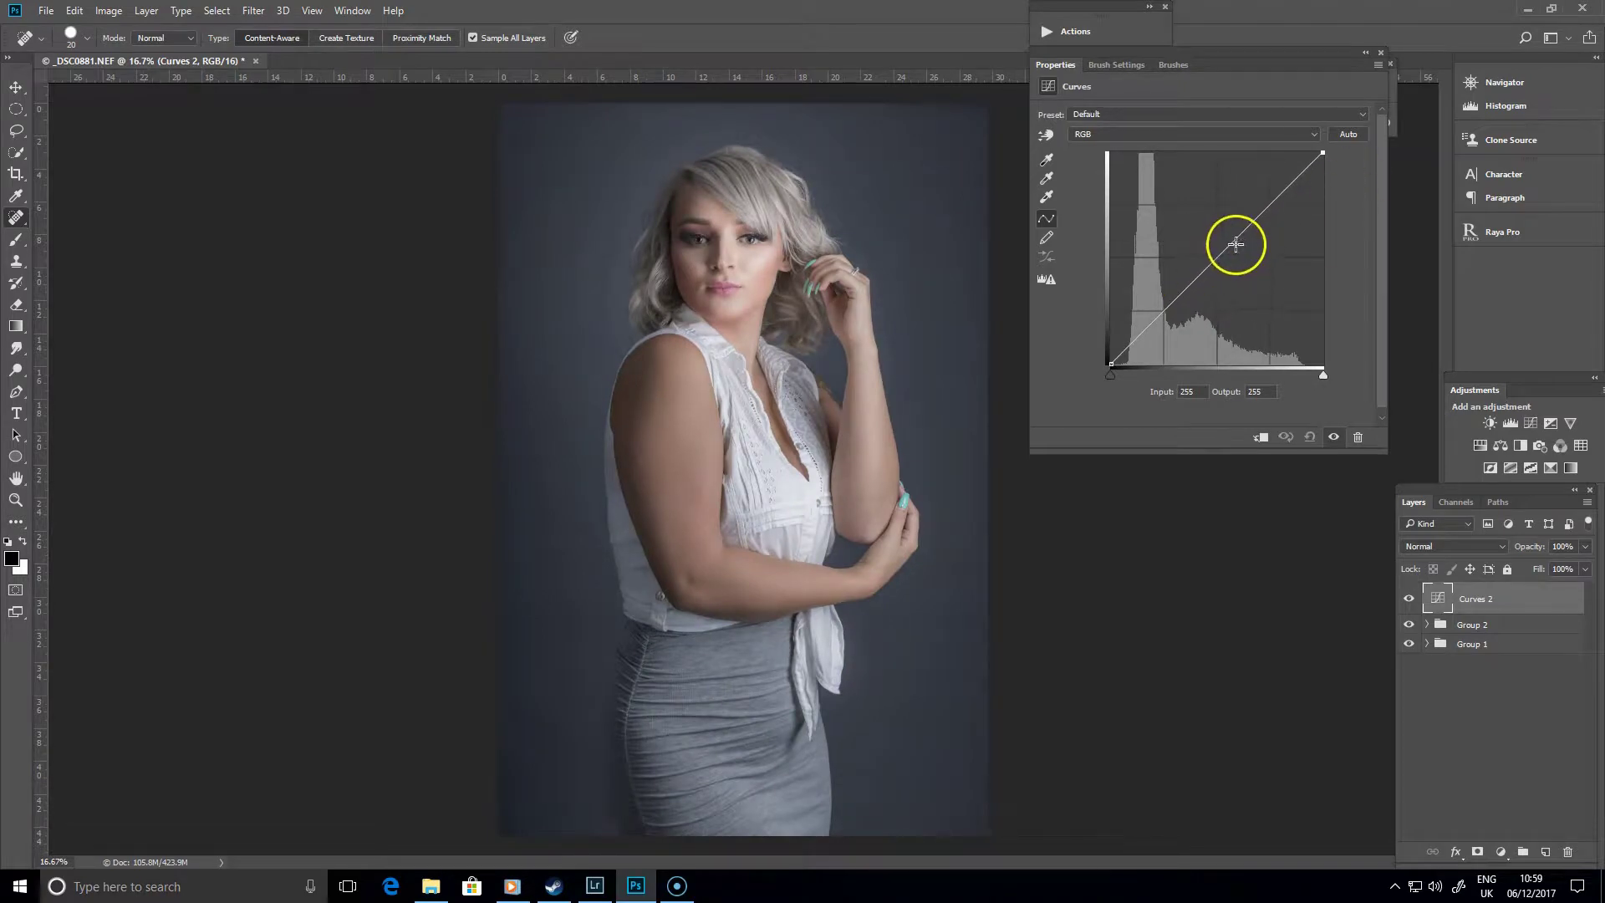
pyautogui.click(1222, 252)
pyautogui.moveTo(1162, 309)
pyautogui.mouseDown()
pyautogui.moveTo(1151, 299)
pyautogui.moveTo(1164, 304)
pyautogui.moveTo(1128, 344)
pyautogui.moveTo(1156, 315)
pyautogui.mouseUp()
pyautogui.keyDown('ctrl'); pyautogui.click(1157, 315); pyautogui.keyUp('ctrl')
pyautogui.moveTo(1135, 339); pyautogui.dragTo(1133, 334)
pyautogui.hotkey('ctrl', 'z')
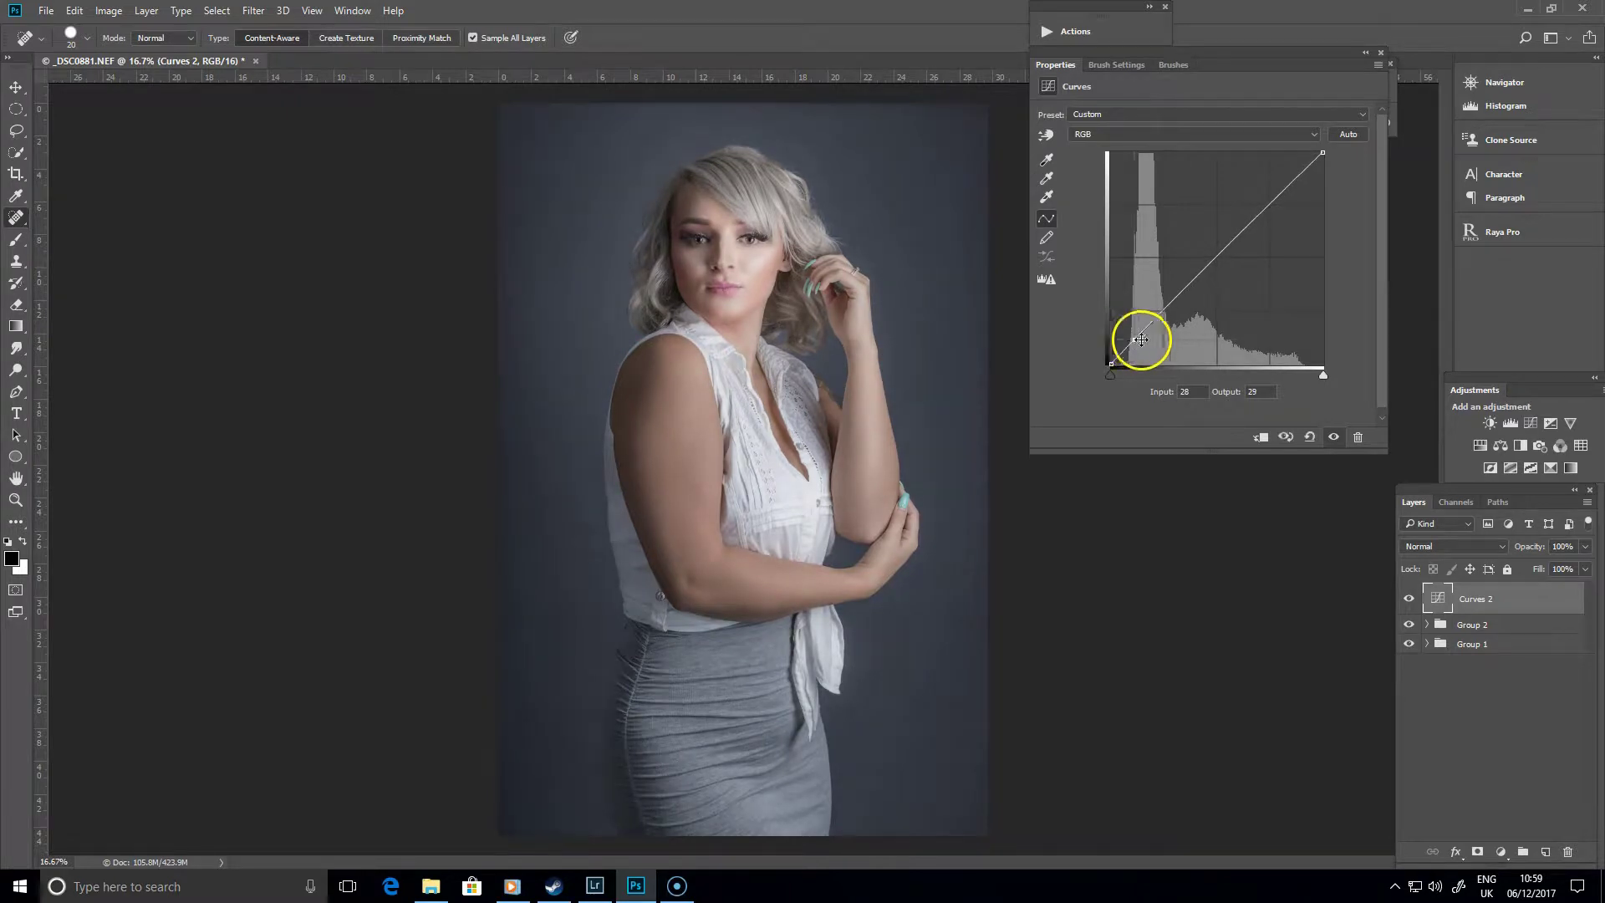
# Try lifting the RGB highlights from input 207 to output 226 and from 201 to 216, undoing each attempt
pyautogui.click(1282, 177)
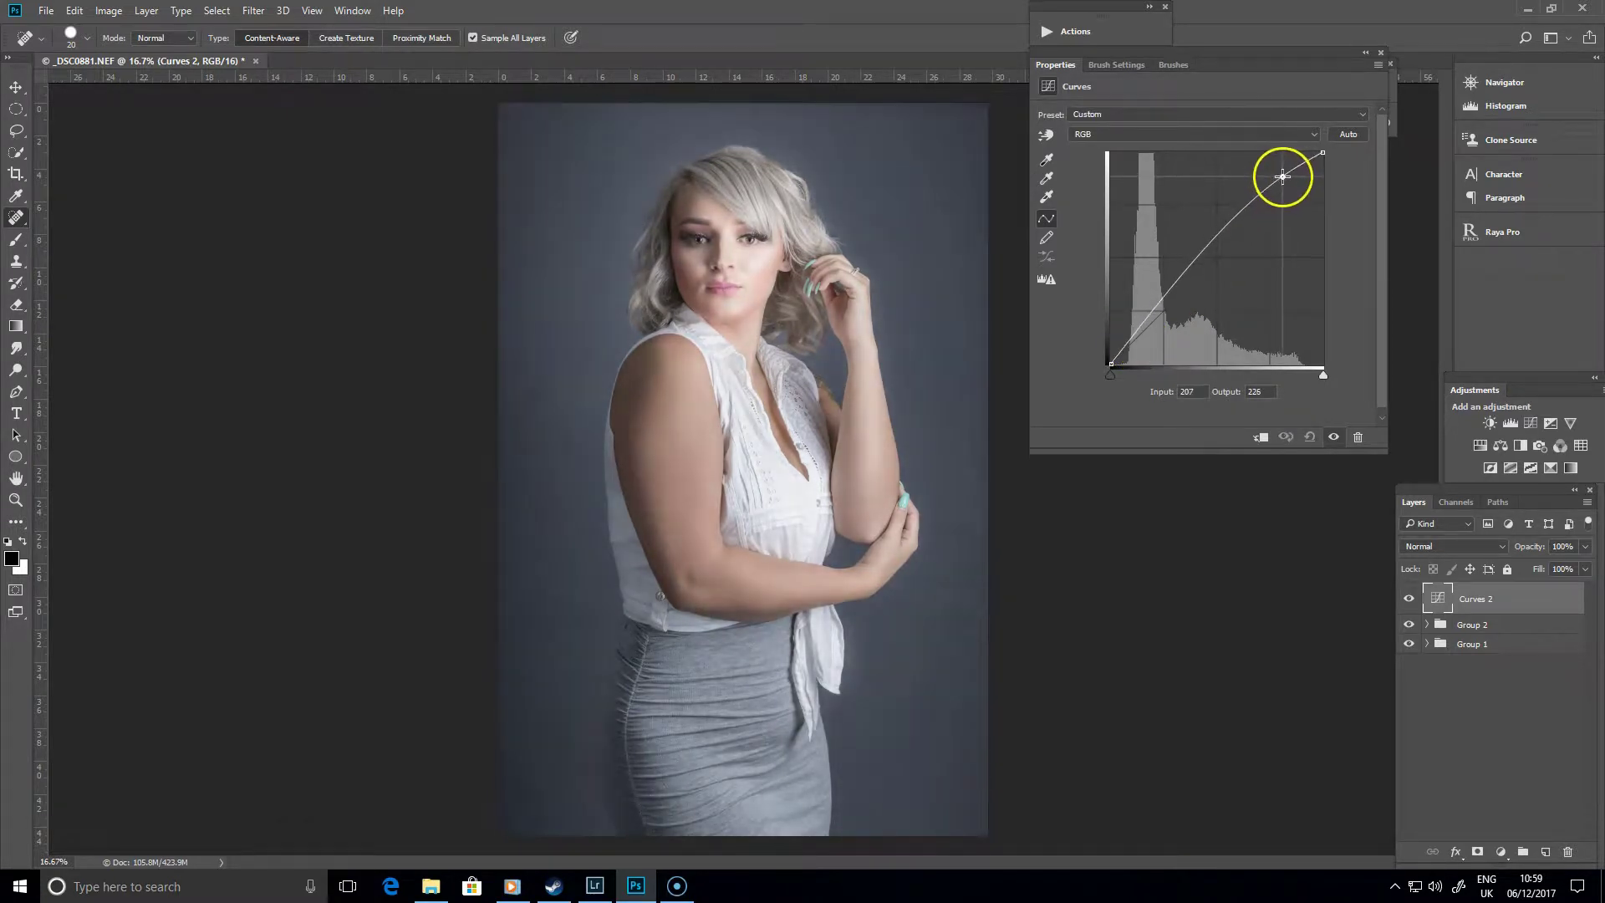
pyautogui.hotkey('ctrl', 'z')
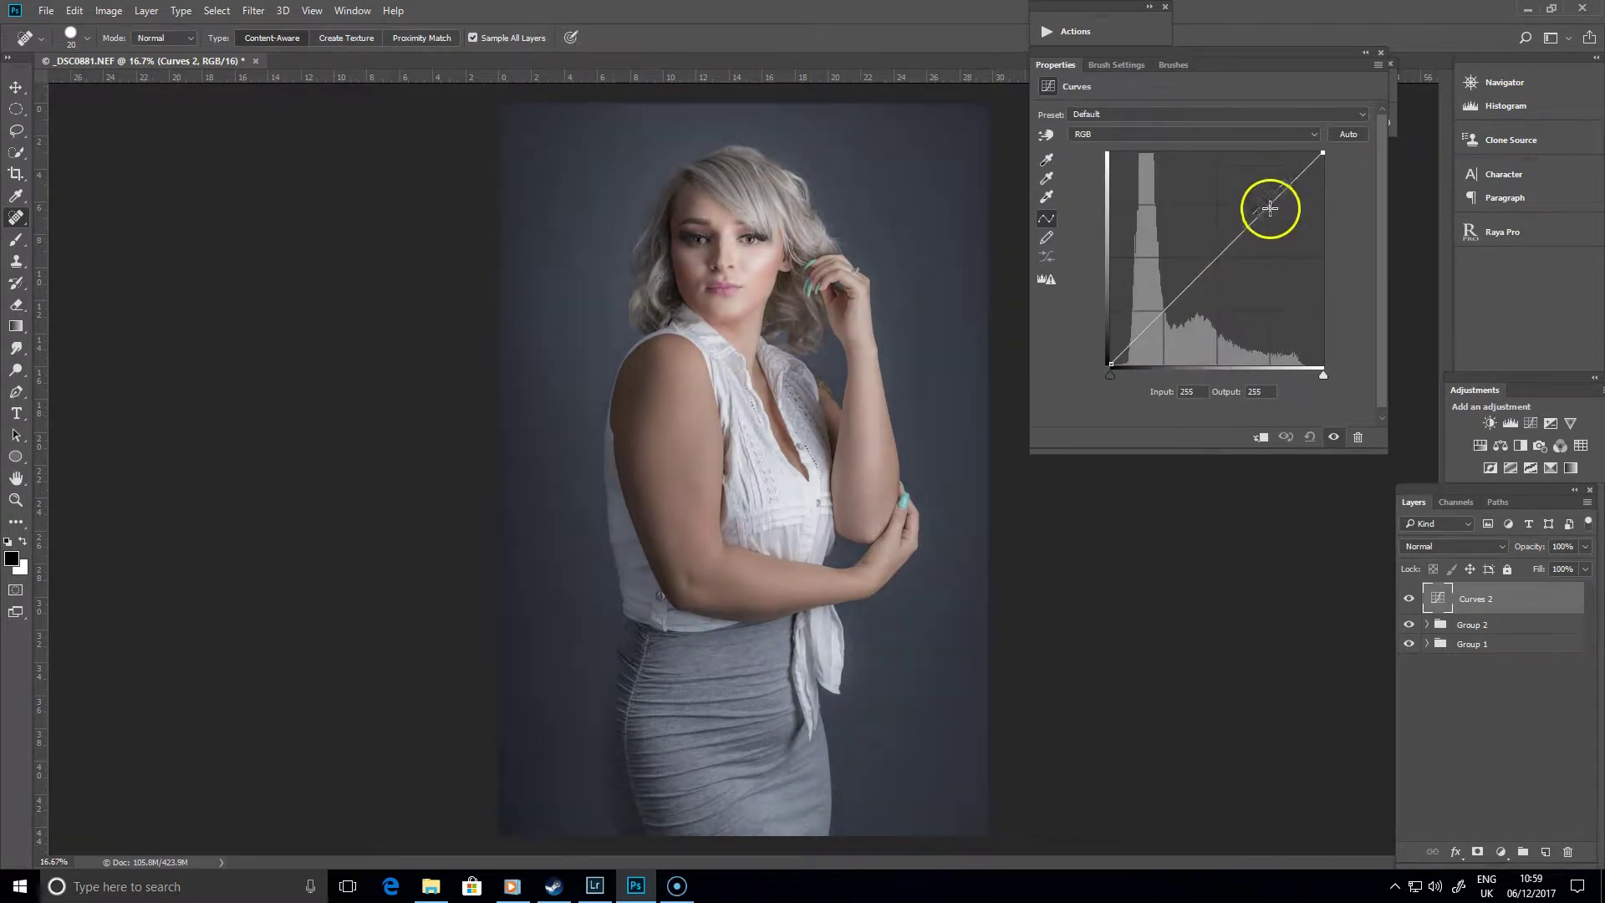
pyautogui.click(1277, 185)
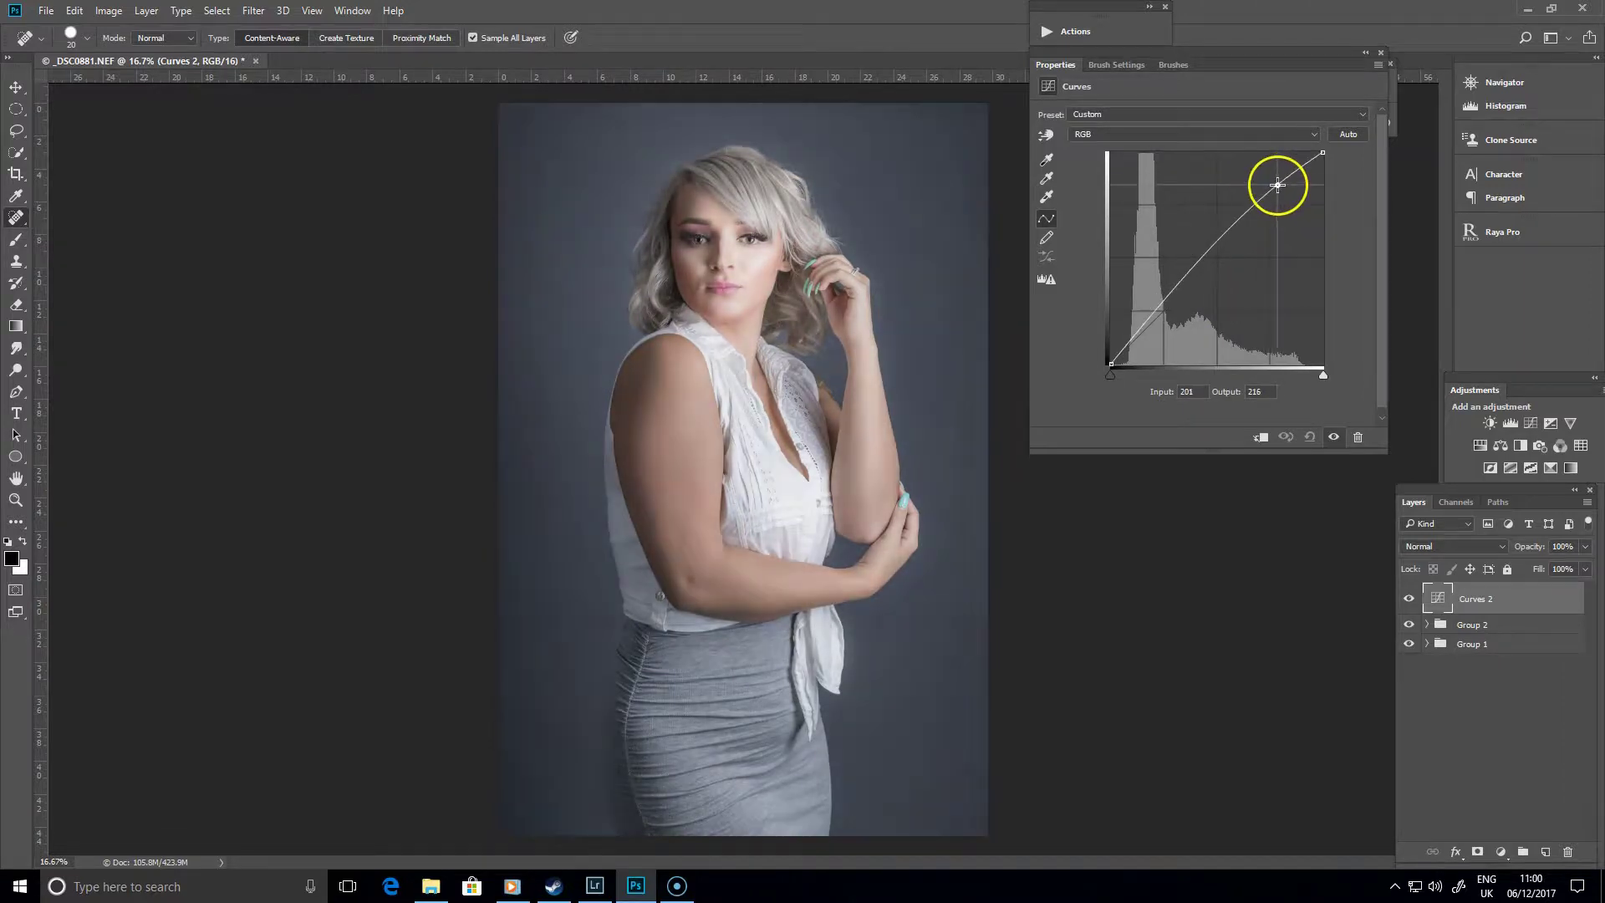
pyautogui.hotkey('ctrl', 'z')
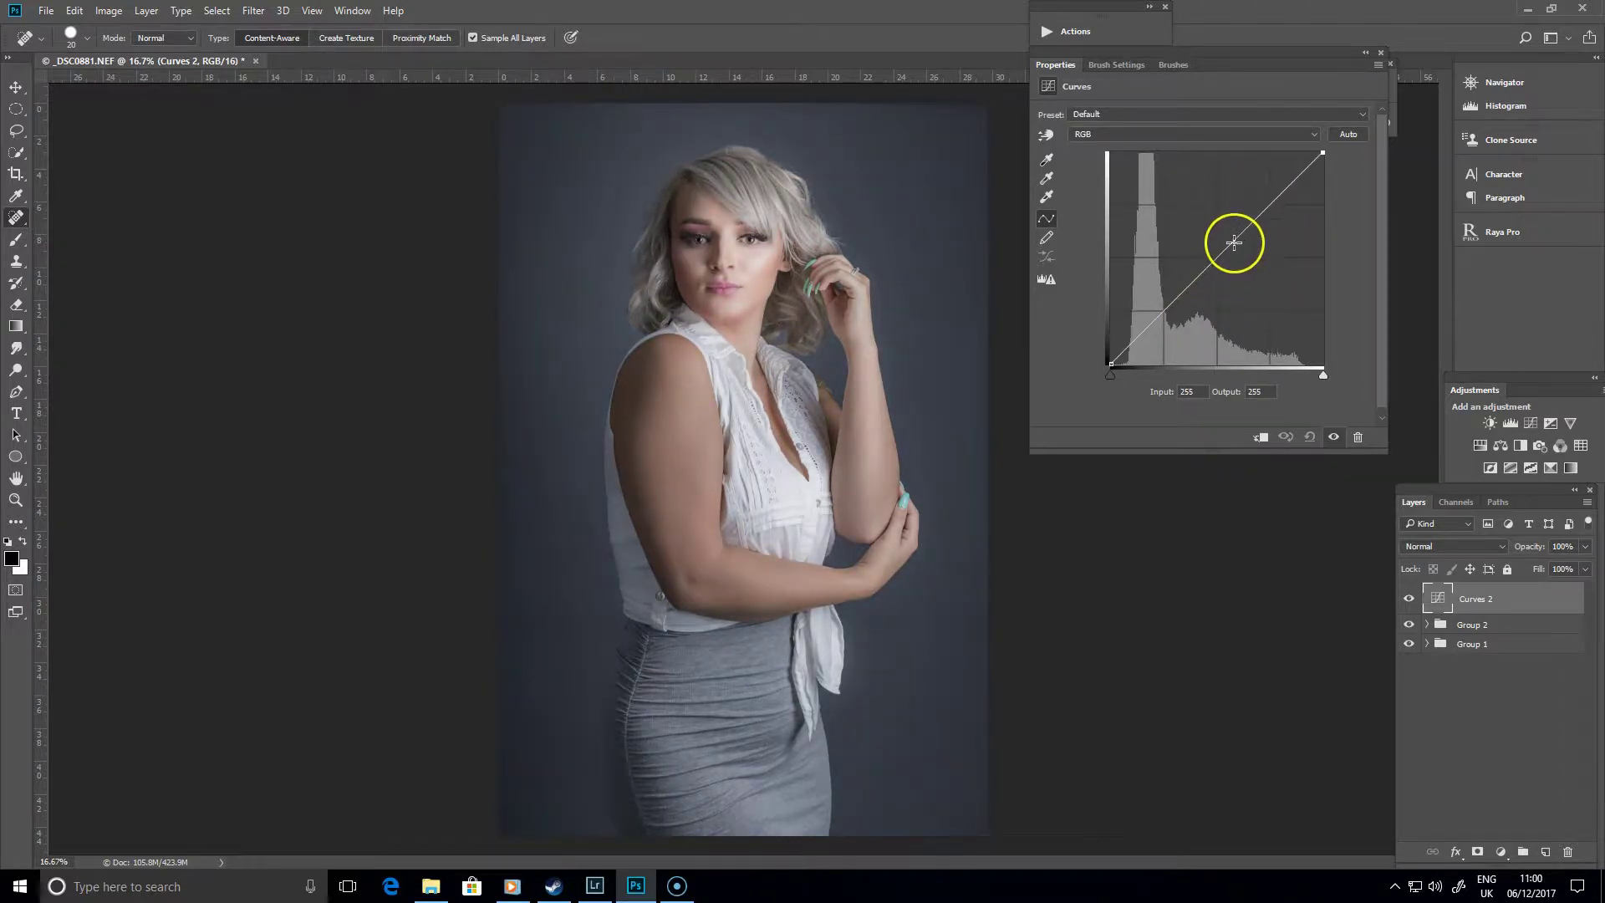
# Anchor two points on the RGB curve, try a highlight point at output 230 and a shadow point at 35, and reset the curve
pyautogui.click(1251, 225)
pyautogui.click(1175, 304)
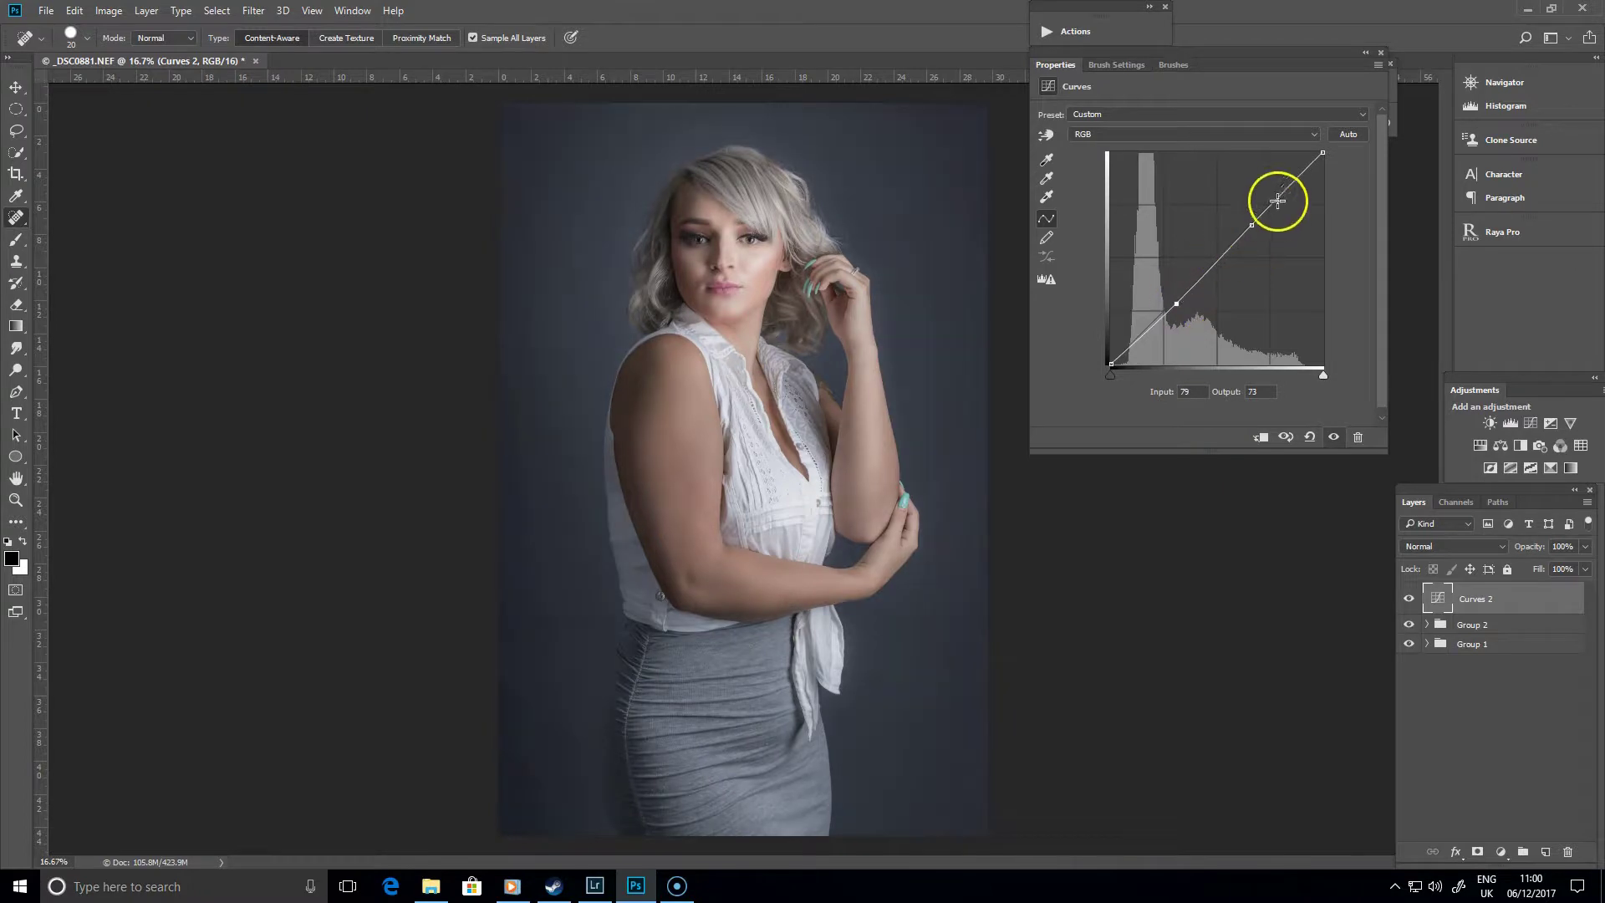
pyautogui.moveTo(1285, 185); pyautogui.dragTo(1284, 173)
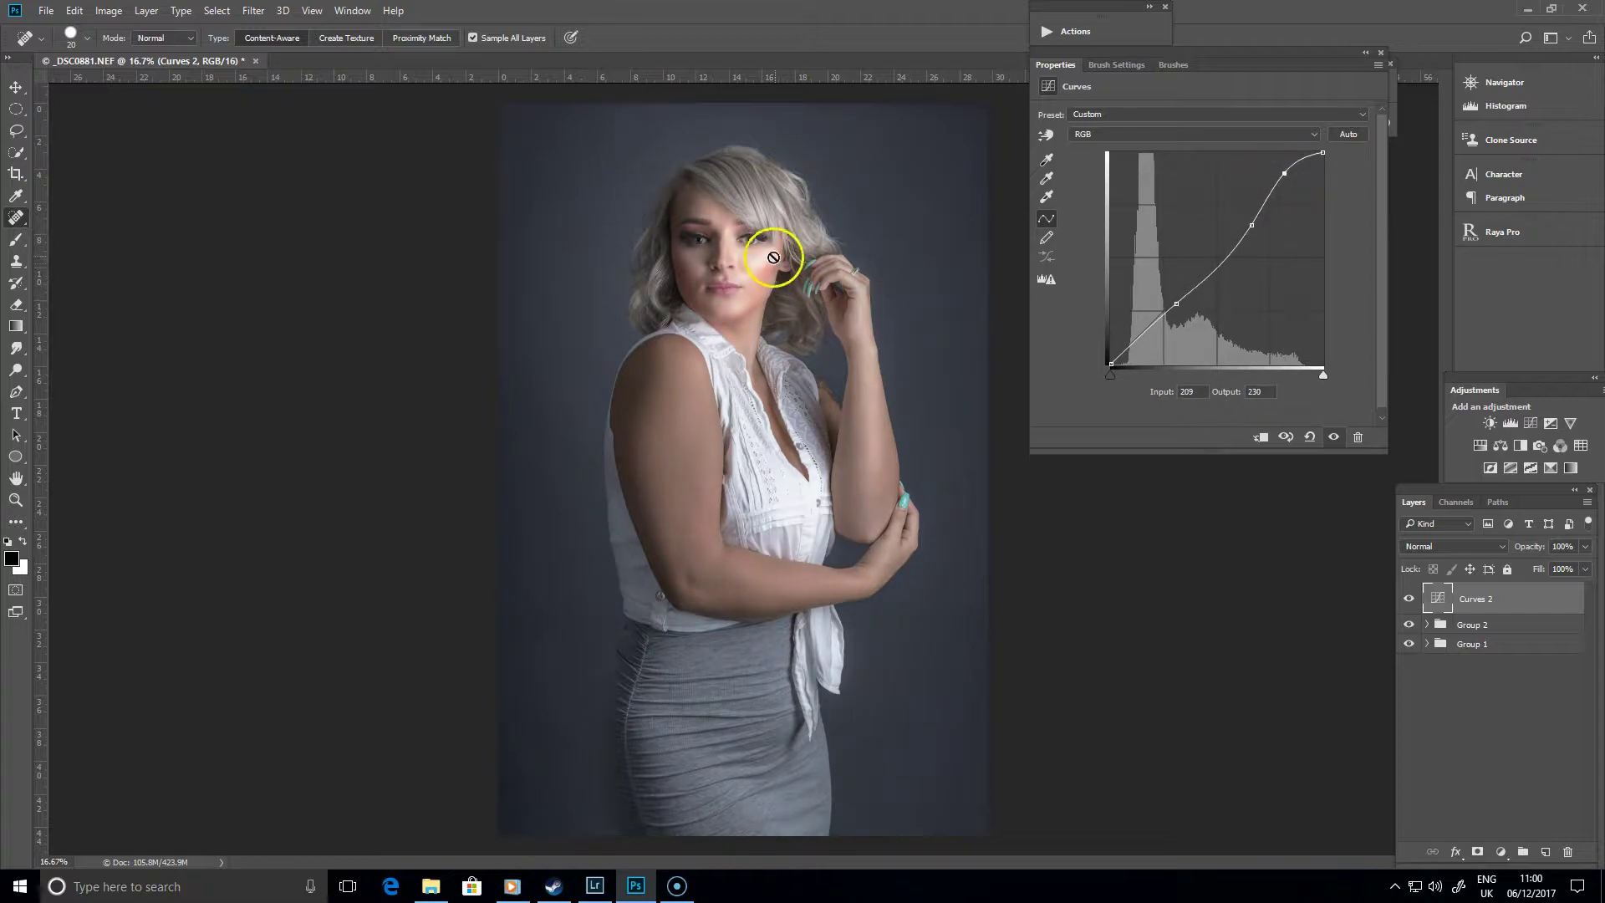
pyautogui.keyDown('ctrl'); pyautogui.click(1285, 175); pyautogui.keyUp('ctrl')
pyautogui.moveTo(1144, 333)
pyautogui.mouseDown()
pyautogui.moveTo(1153, 348)
pyautogui.moveTo(1132, 315)
pyautogui.moveTo(1142, 335)
pyautogui.mouseUp()
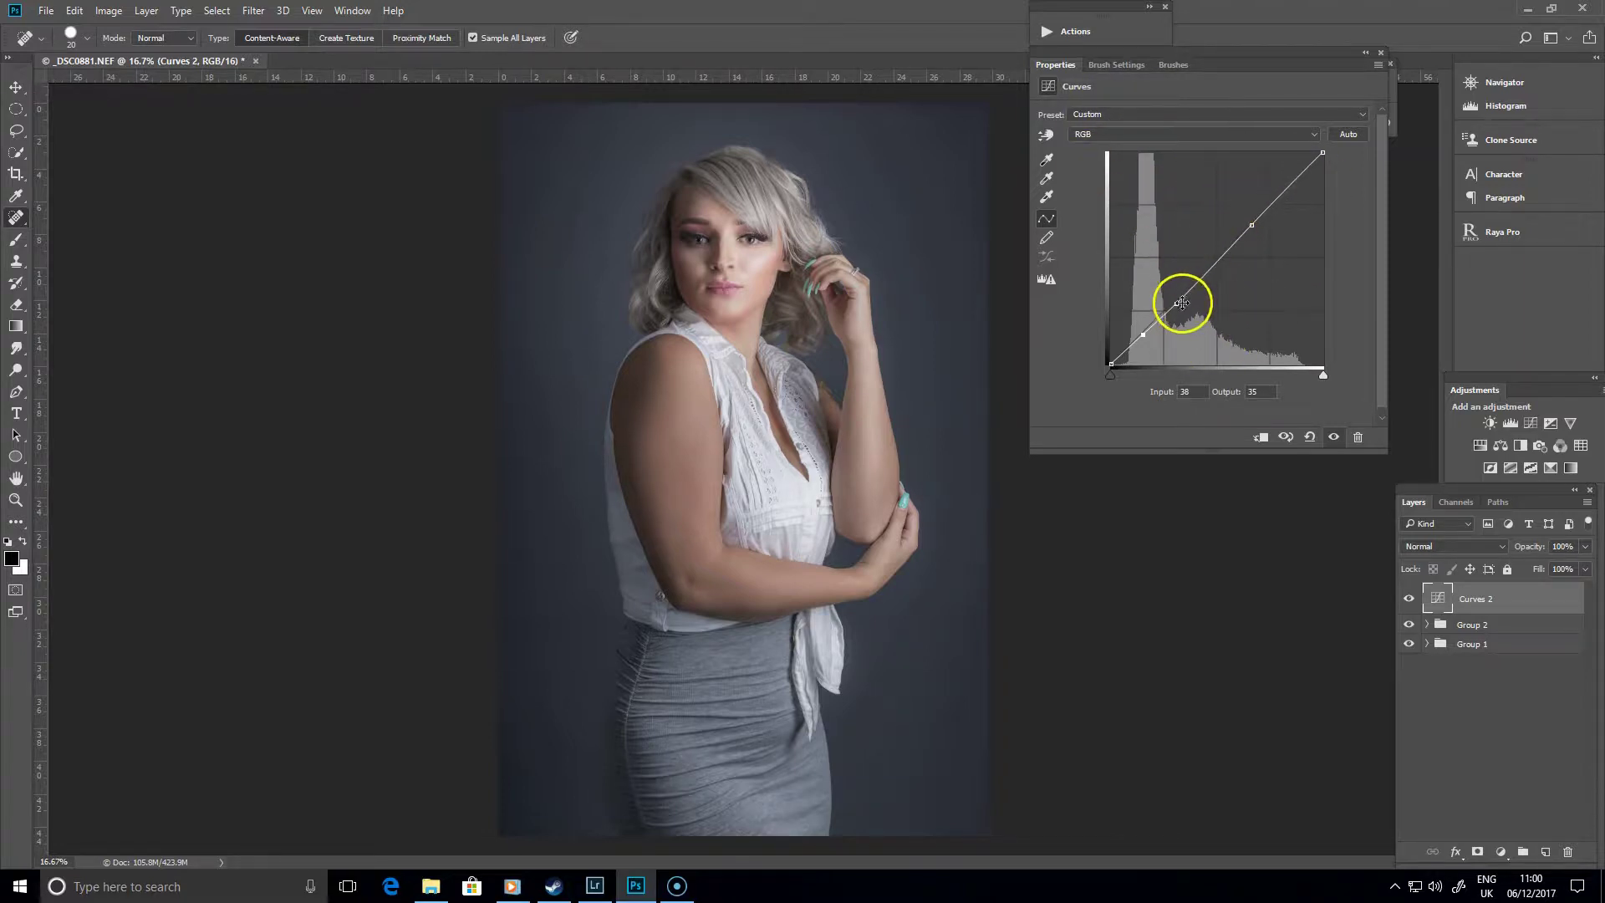
pyautogui.click(1309, 437)
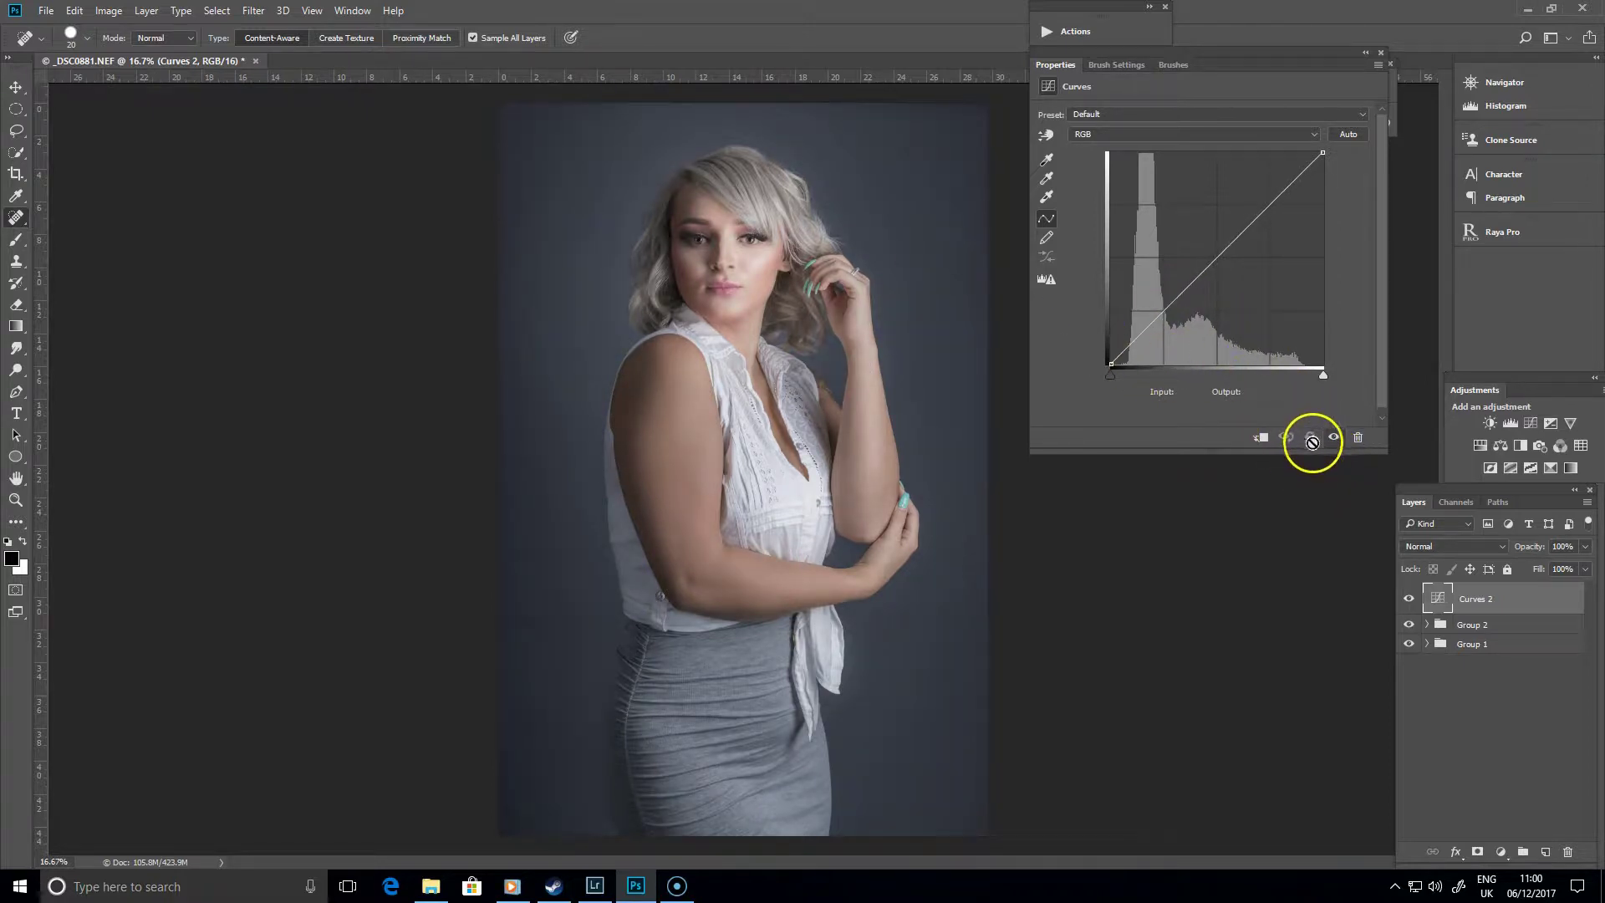
# Try an extreme bend of the RGB curve with points at outputs 107 and 114, and reset the adjustment
pyautogui.click(1249, 274)
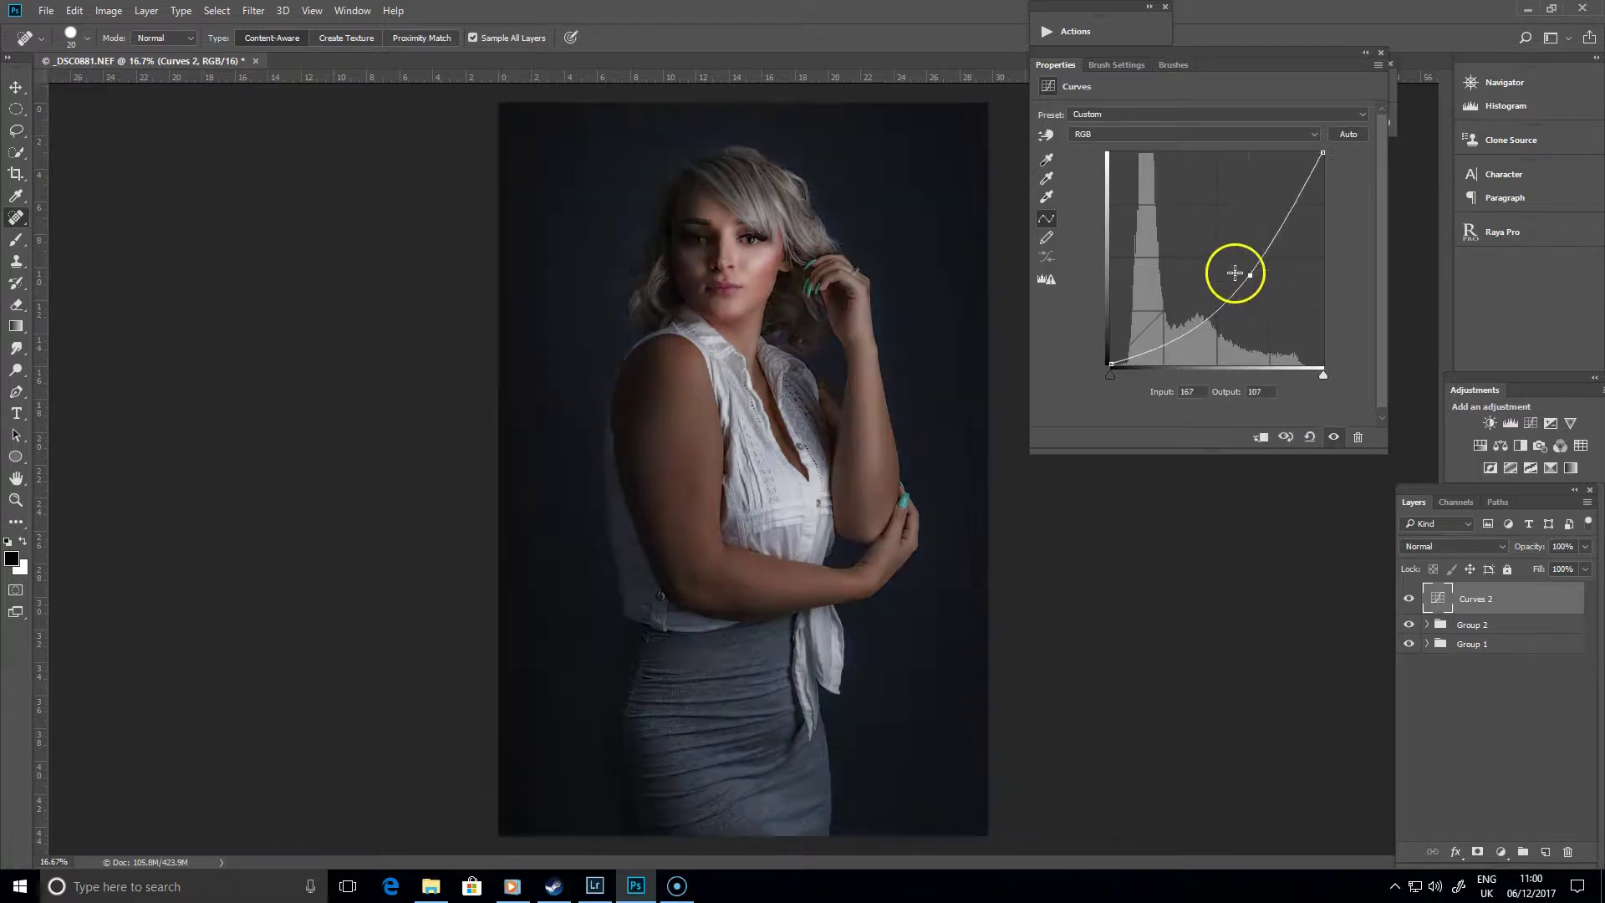
pyautogui.moveTo(1199, 311); pyautogui.dragTo(1211, 336)
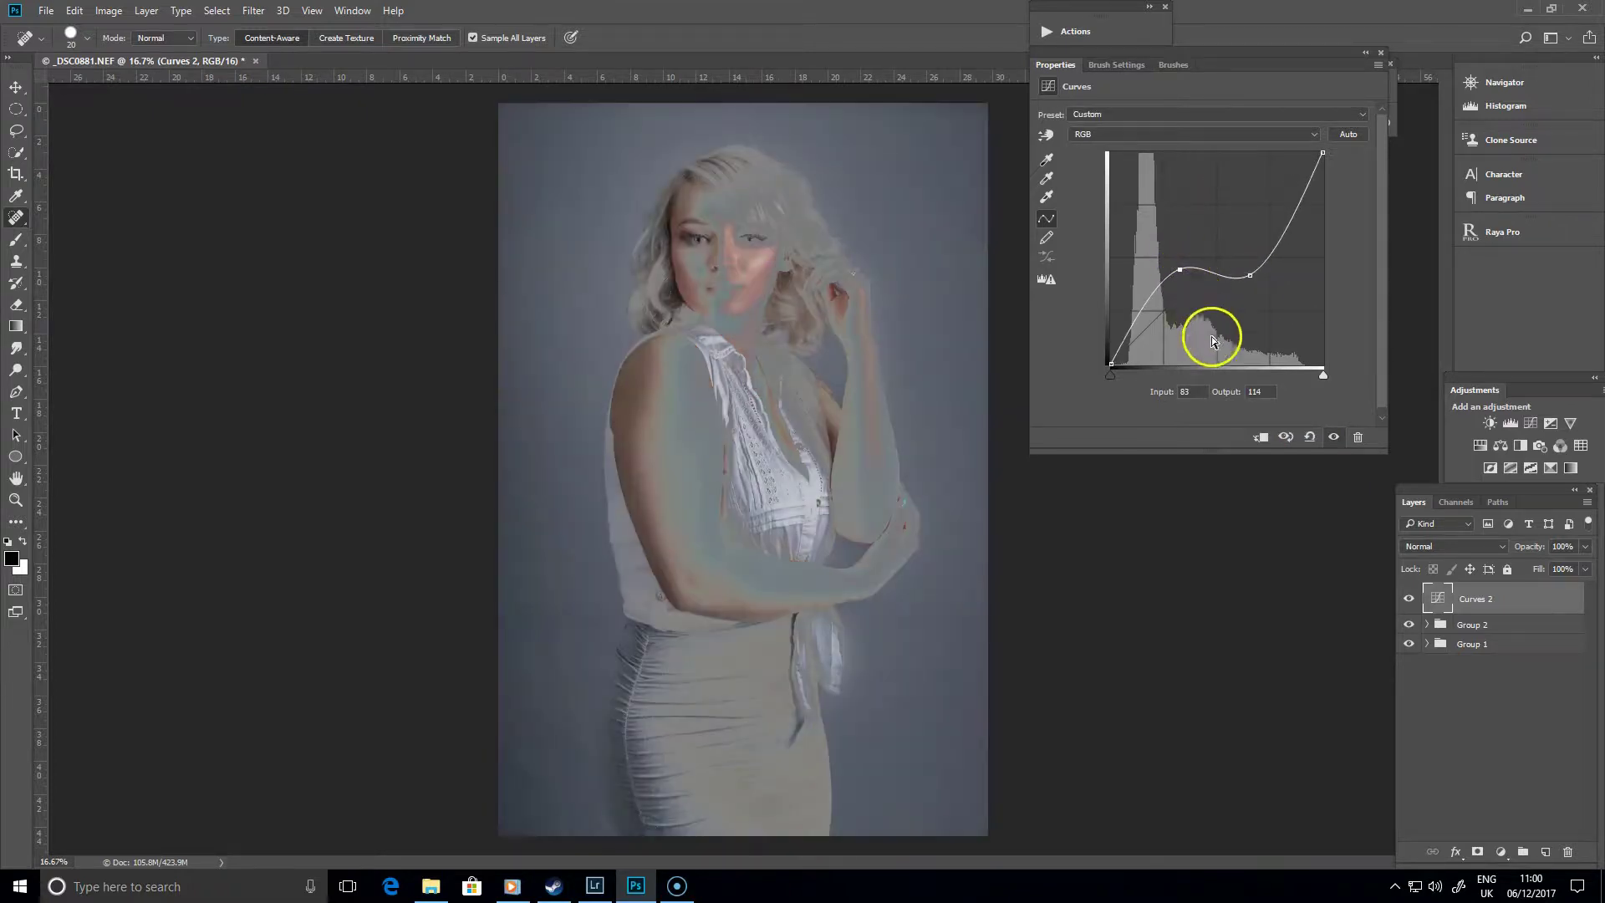
pyautogui.click(1309, 438)
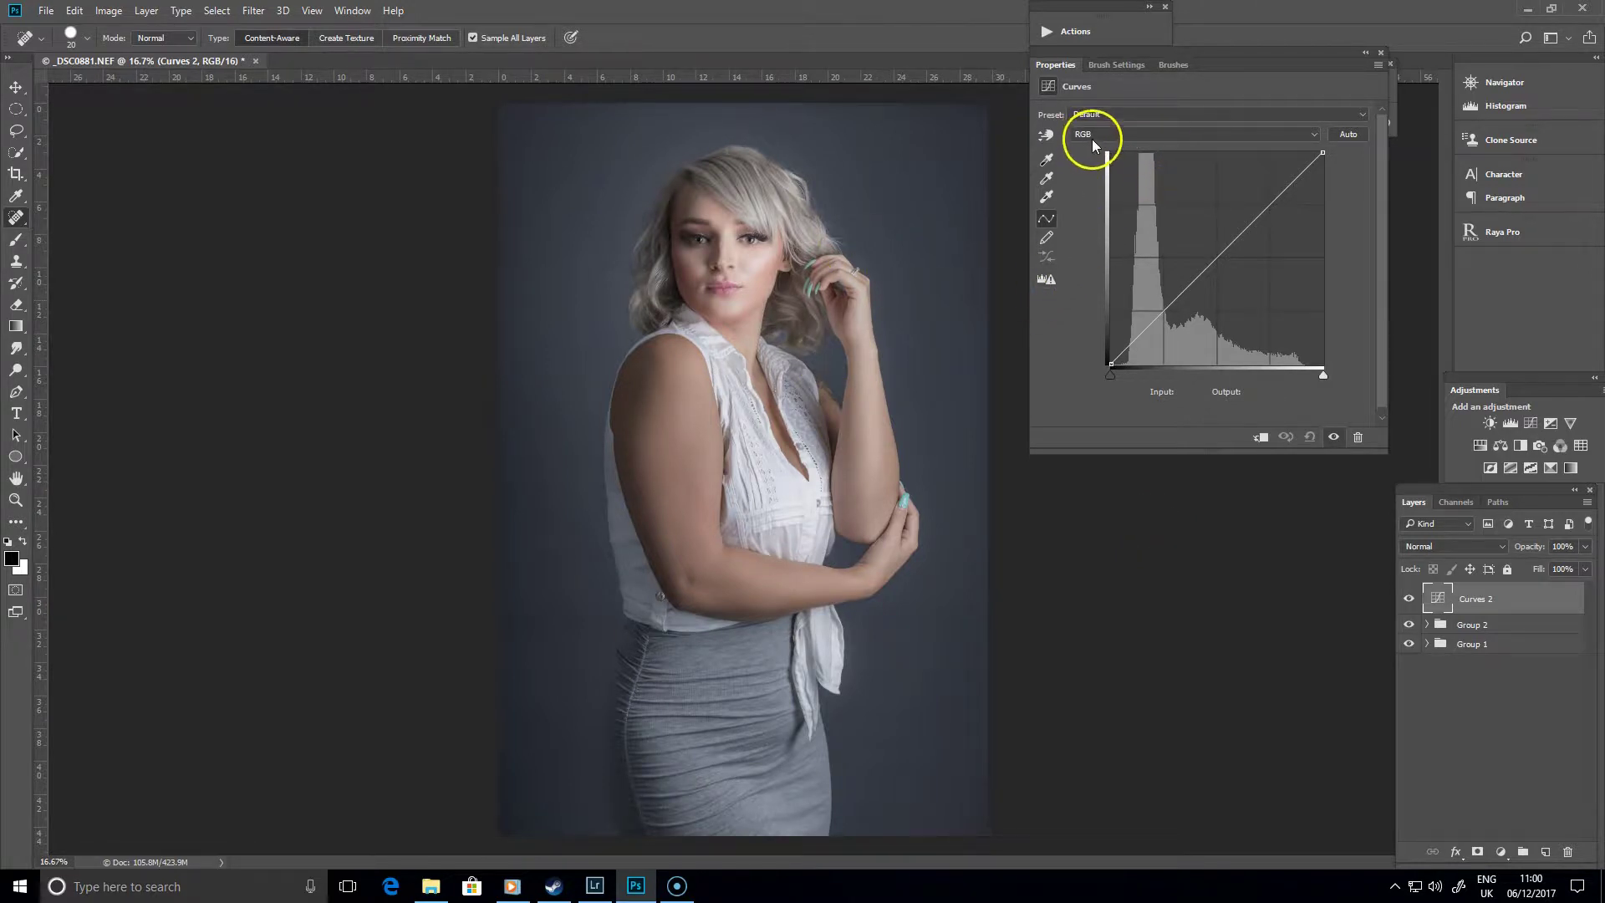
# Try pulling the Blue channel's midtones down to output 94 at input 192, and reset the curve
pyautogui.click(1121, 137)
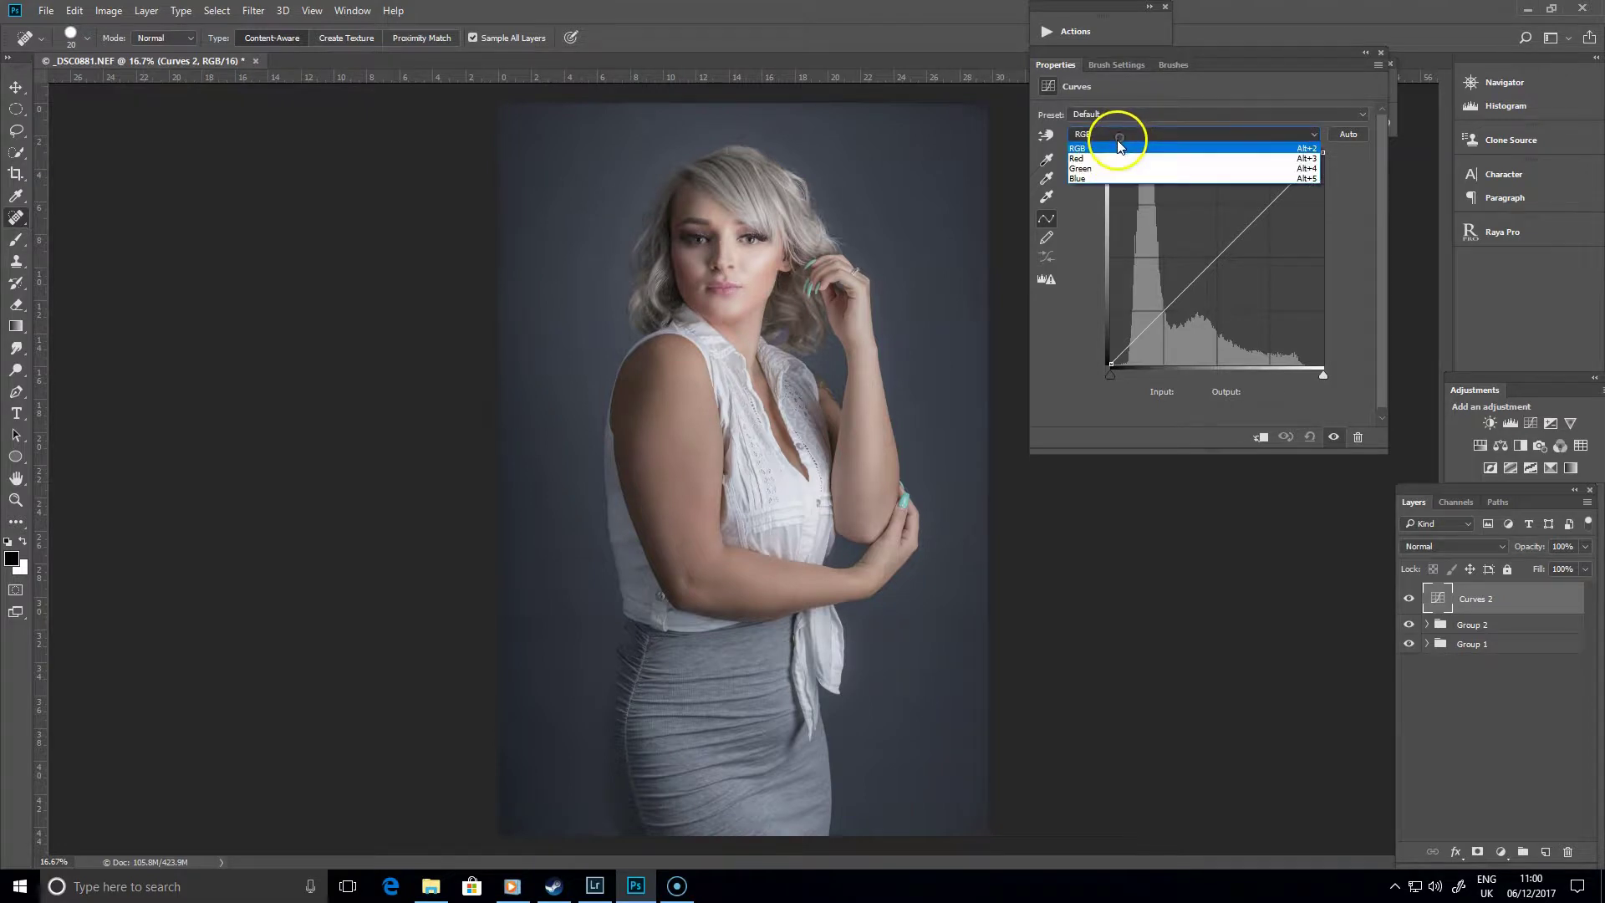
pyautogui.click(1088, 181)
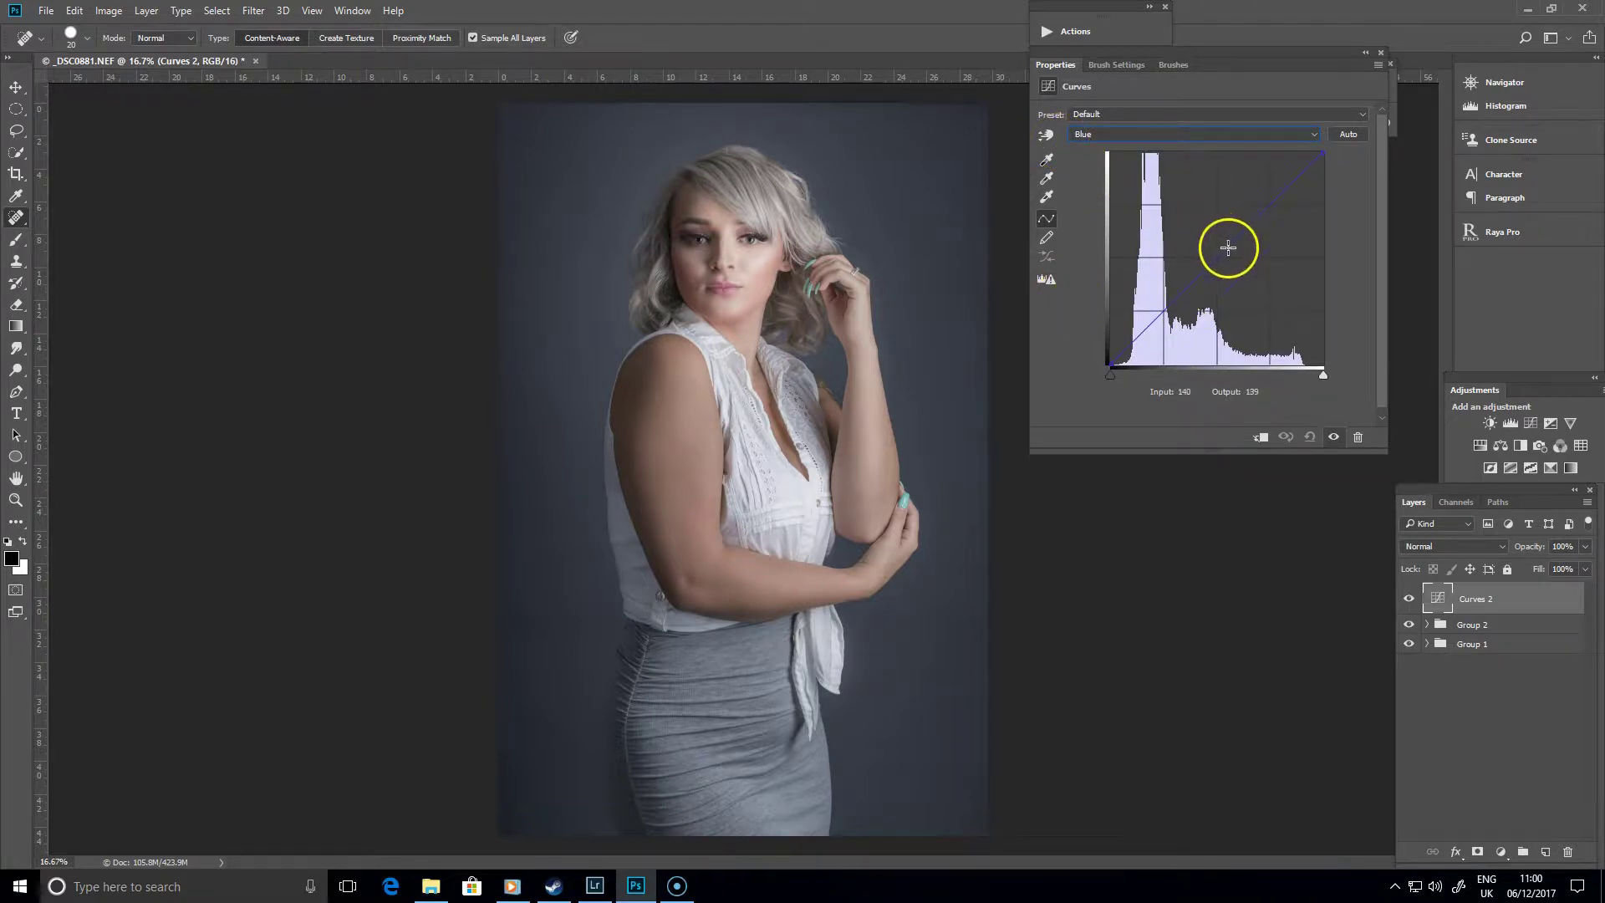
pyautogui.moveTo(1223, 252); pyautogui.dragTo(1270, 285)
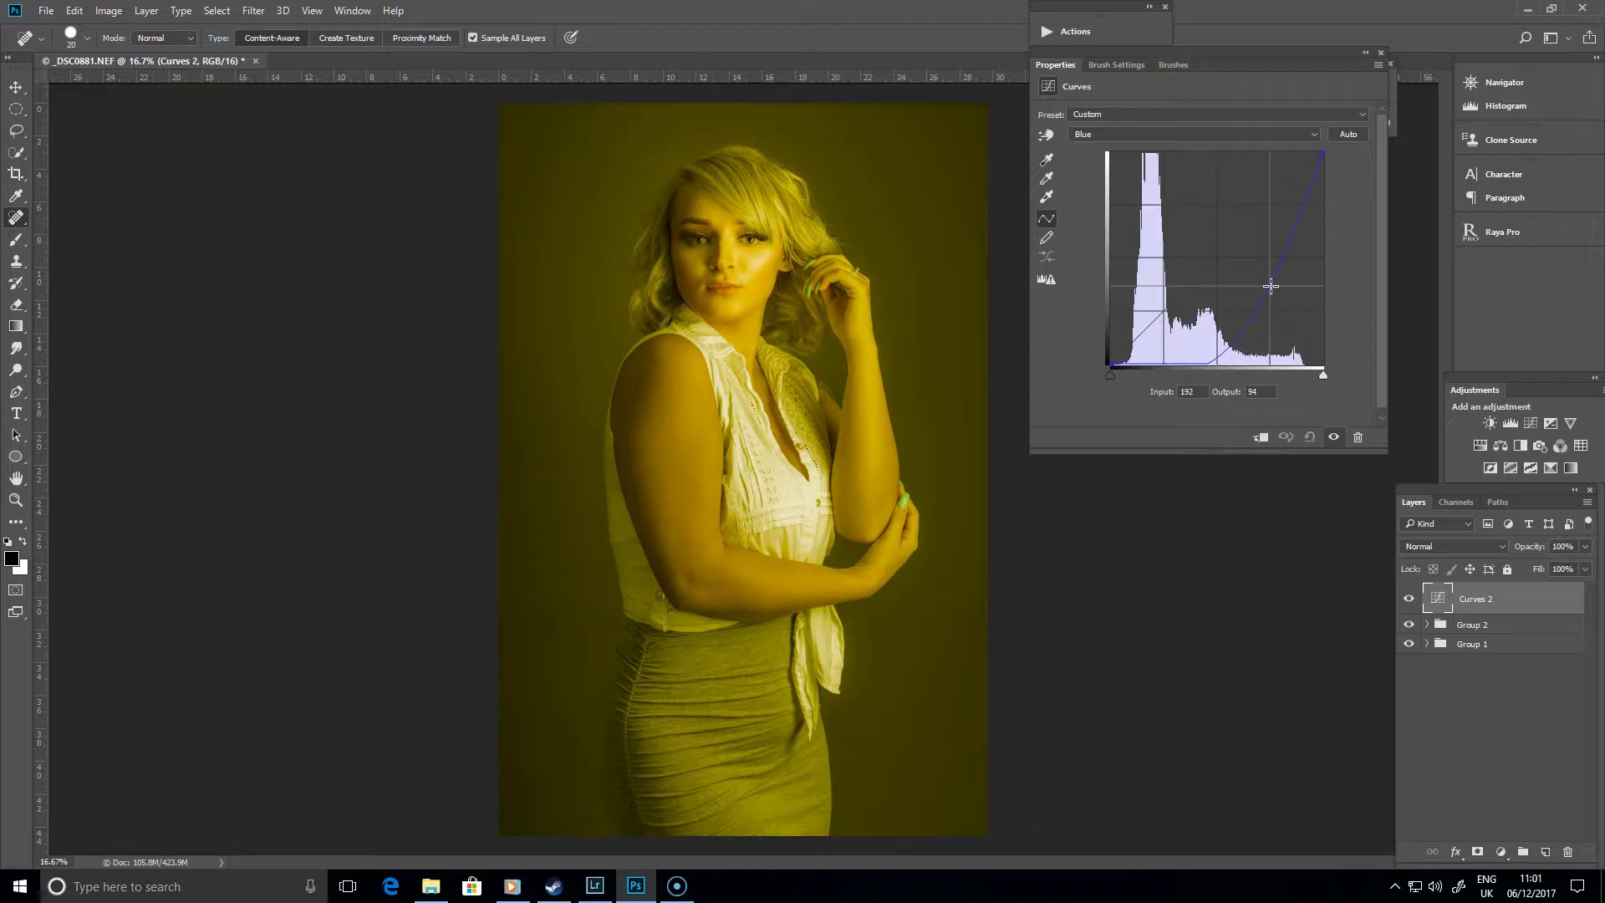
pyautogui.moveTo(1270, 286); pyautogui.dragTo(1226, 250)
pyautogui.click(1311, 439)
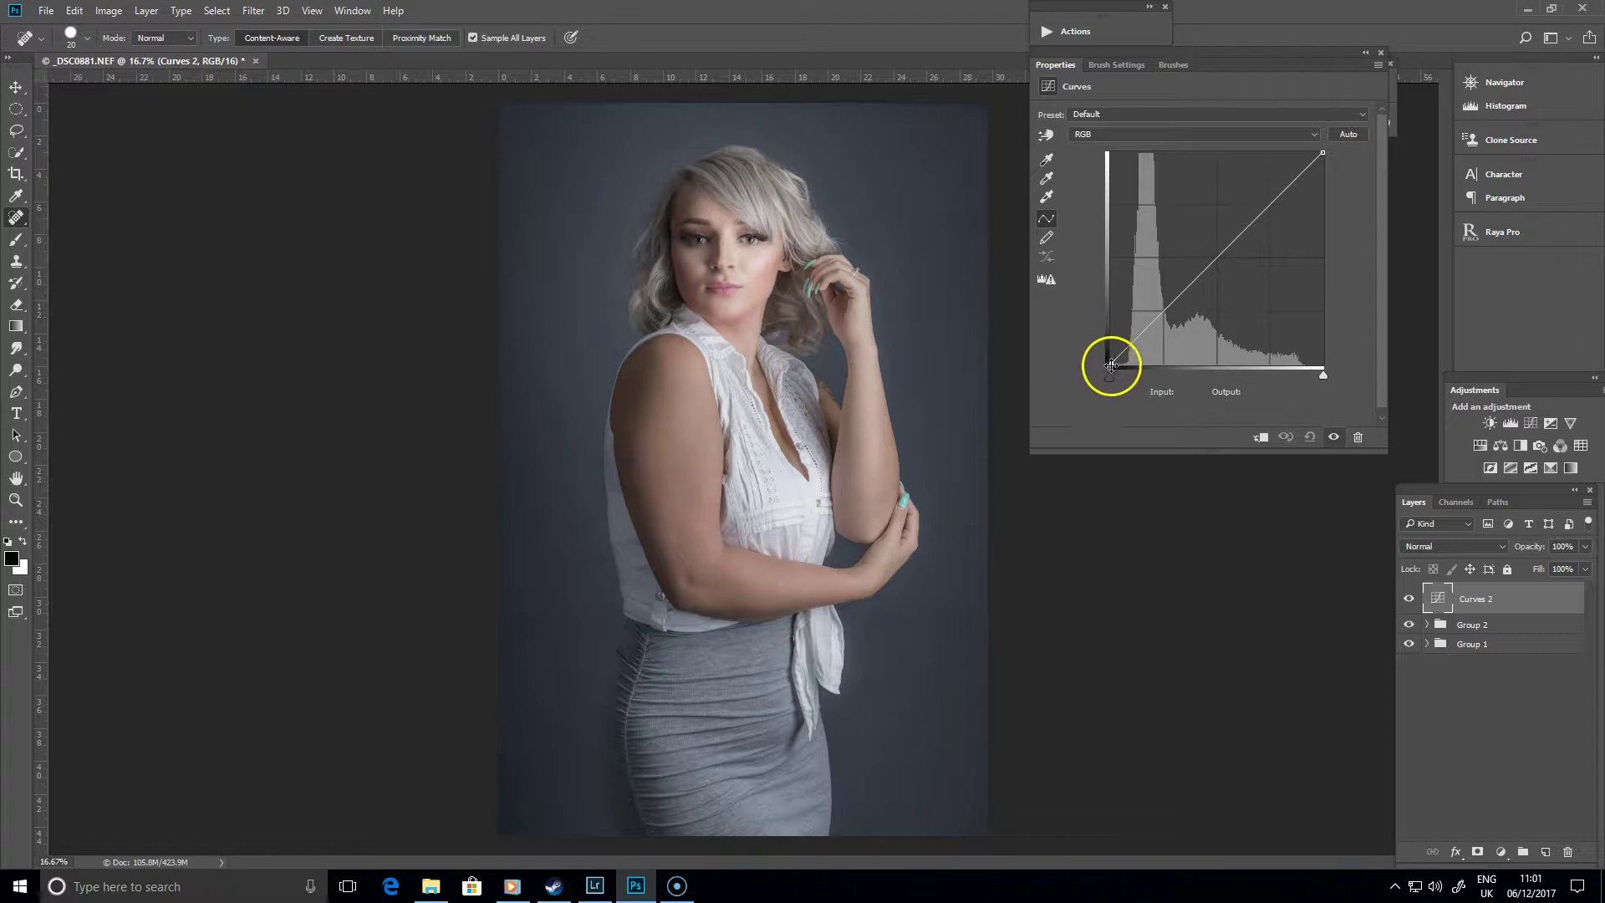
# Lift the curve's black point slightly in RGB and to output 16 in Blue, comparing the image with the Curves layer hidden
pyautogui.click(1109, 363)
pyautogui.moveTo(1109, 363)
pyautogui.mouseDown()
pyautogui.moveTo(1108, 343)
pyautogui.moveTo(1108, 361)
pyautogui.mouseUp()
pyautogui.click(1103, 132)
pyautogui.click(1096, 176)
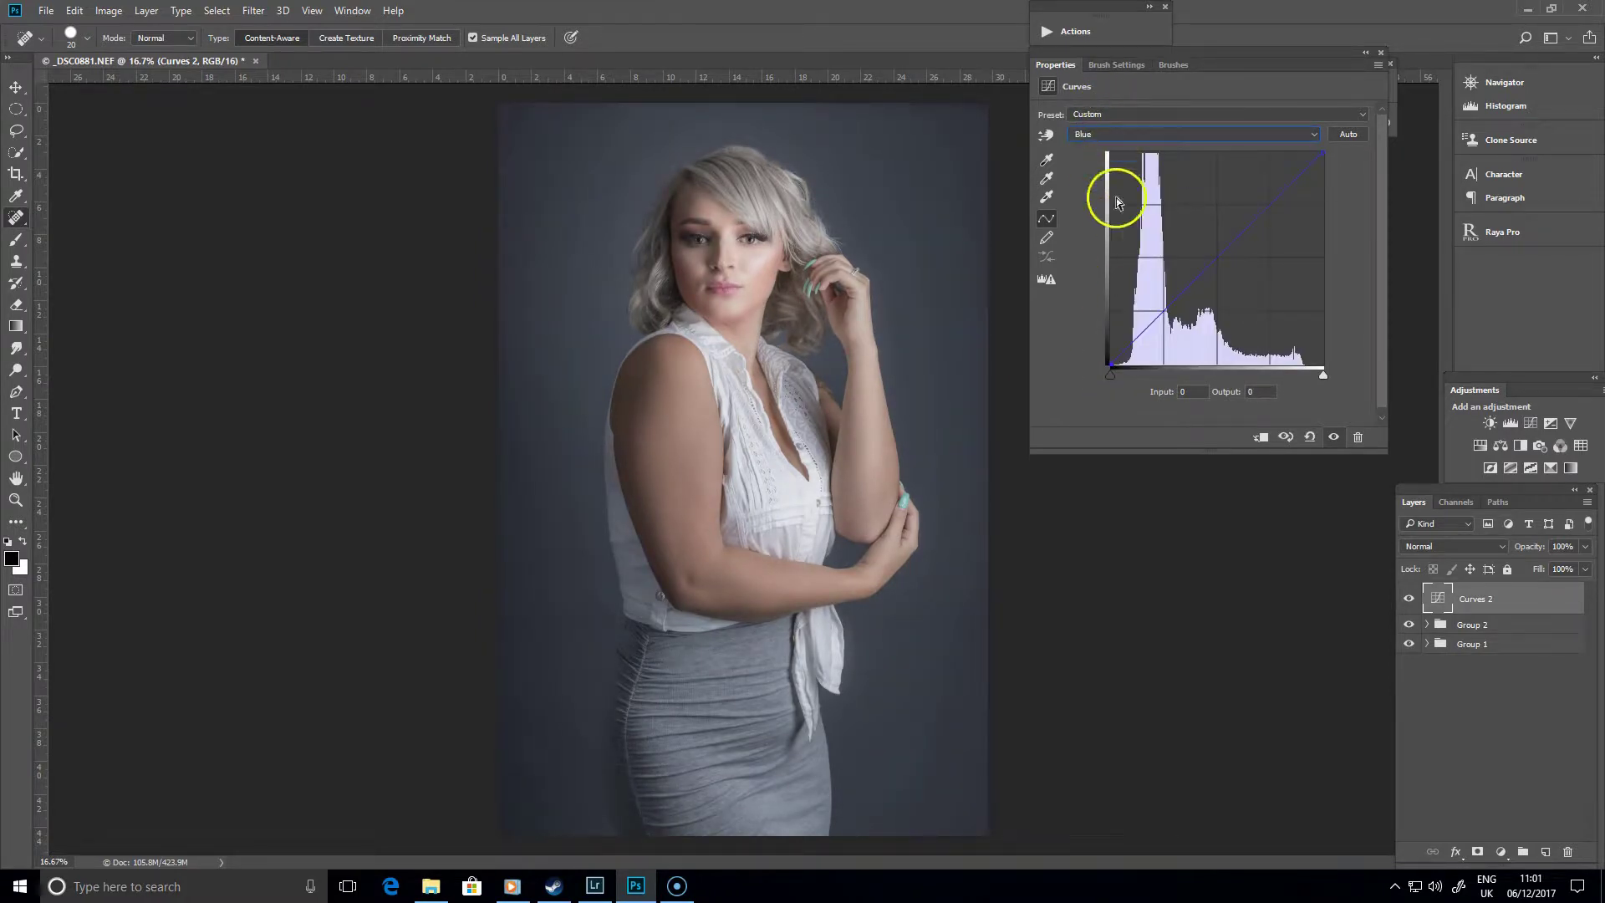
pyautogui.moveTo(1112, 363)
pyautogui.mouseDown()
pyautogui.moveTo(1086, 192)
pyautogui.moveTo(1103, 351)
pyautogui.mouseUp()
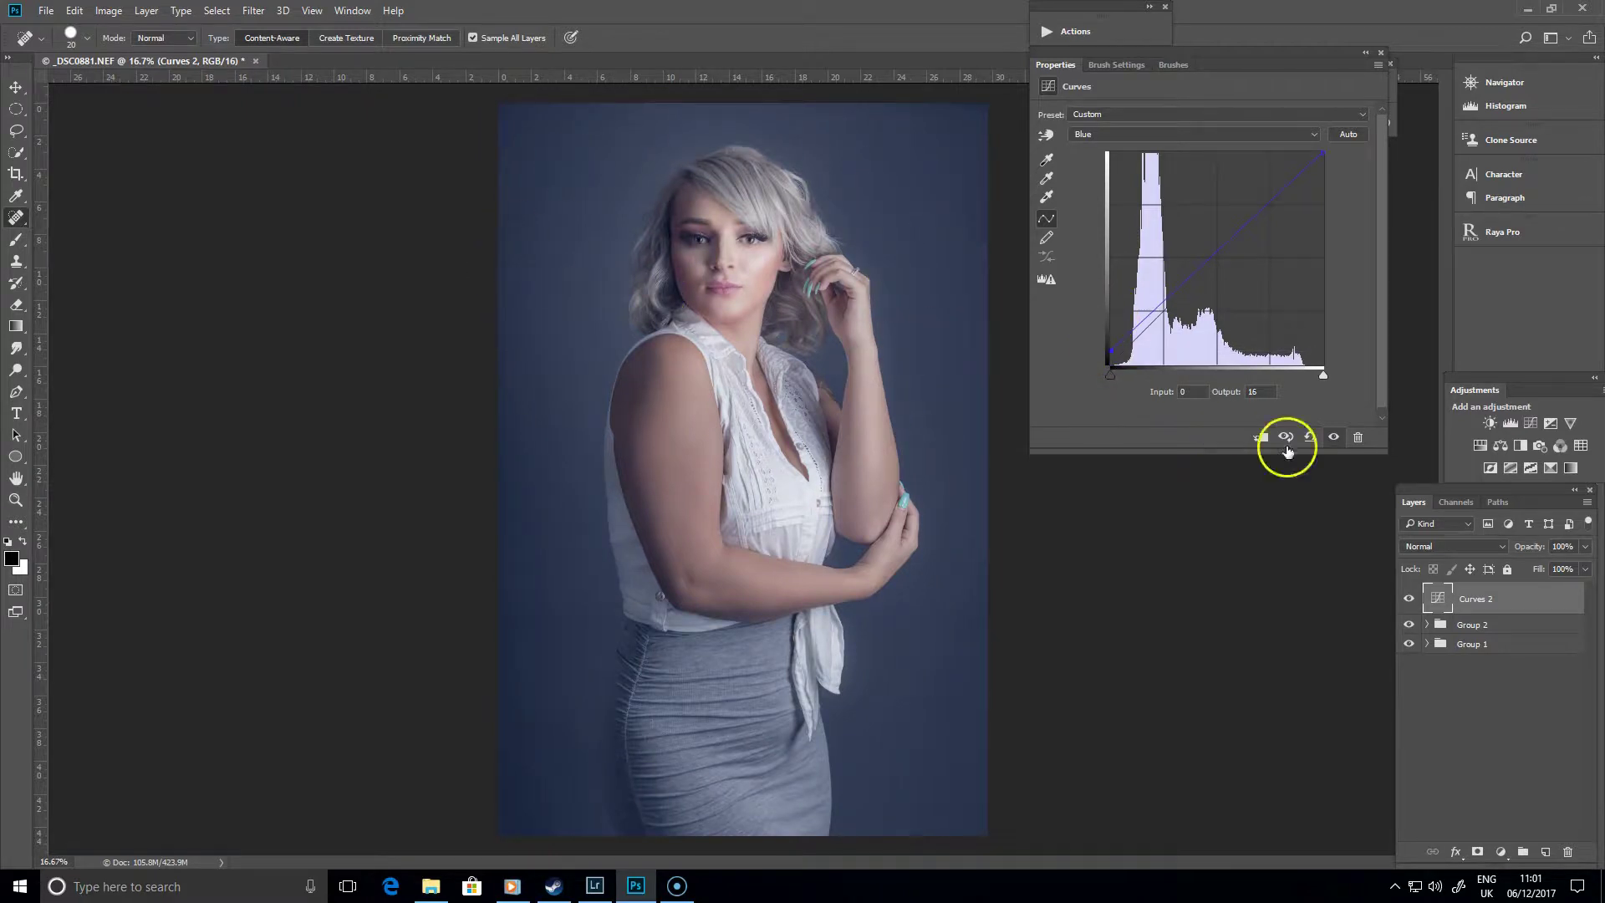
pyautogui.click(1409, 599)
pyautogui.click(1409, 598)
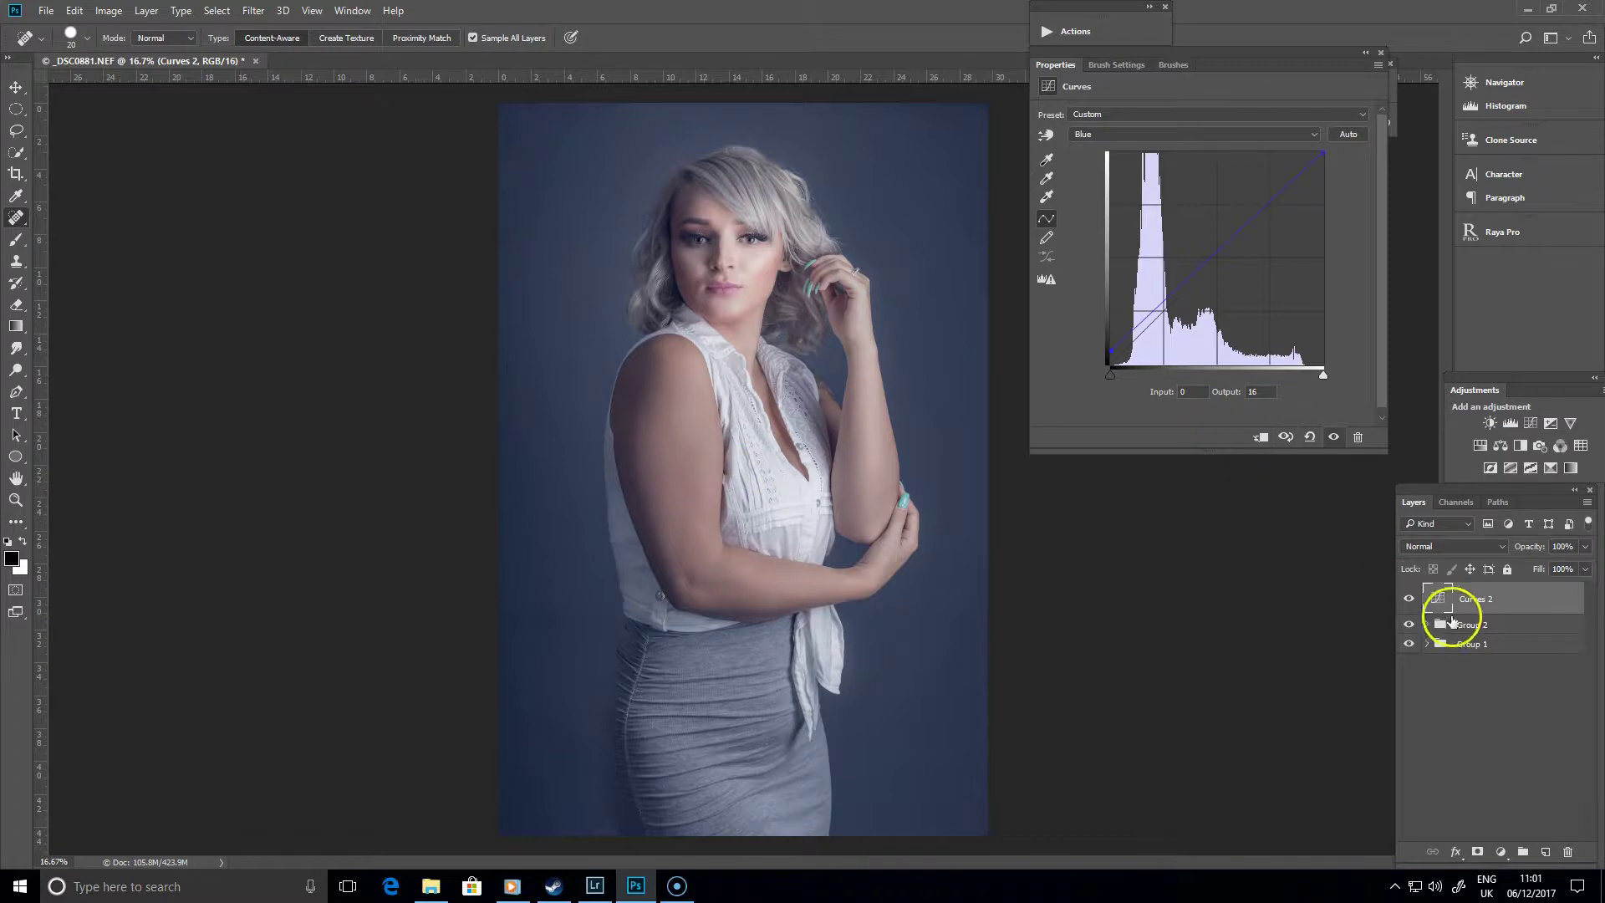
pyautogui.click(1409, 599)
pyautogui.click(1409, 599)
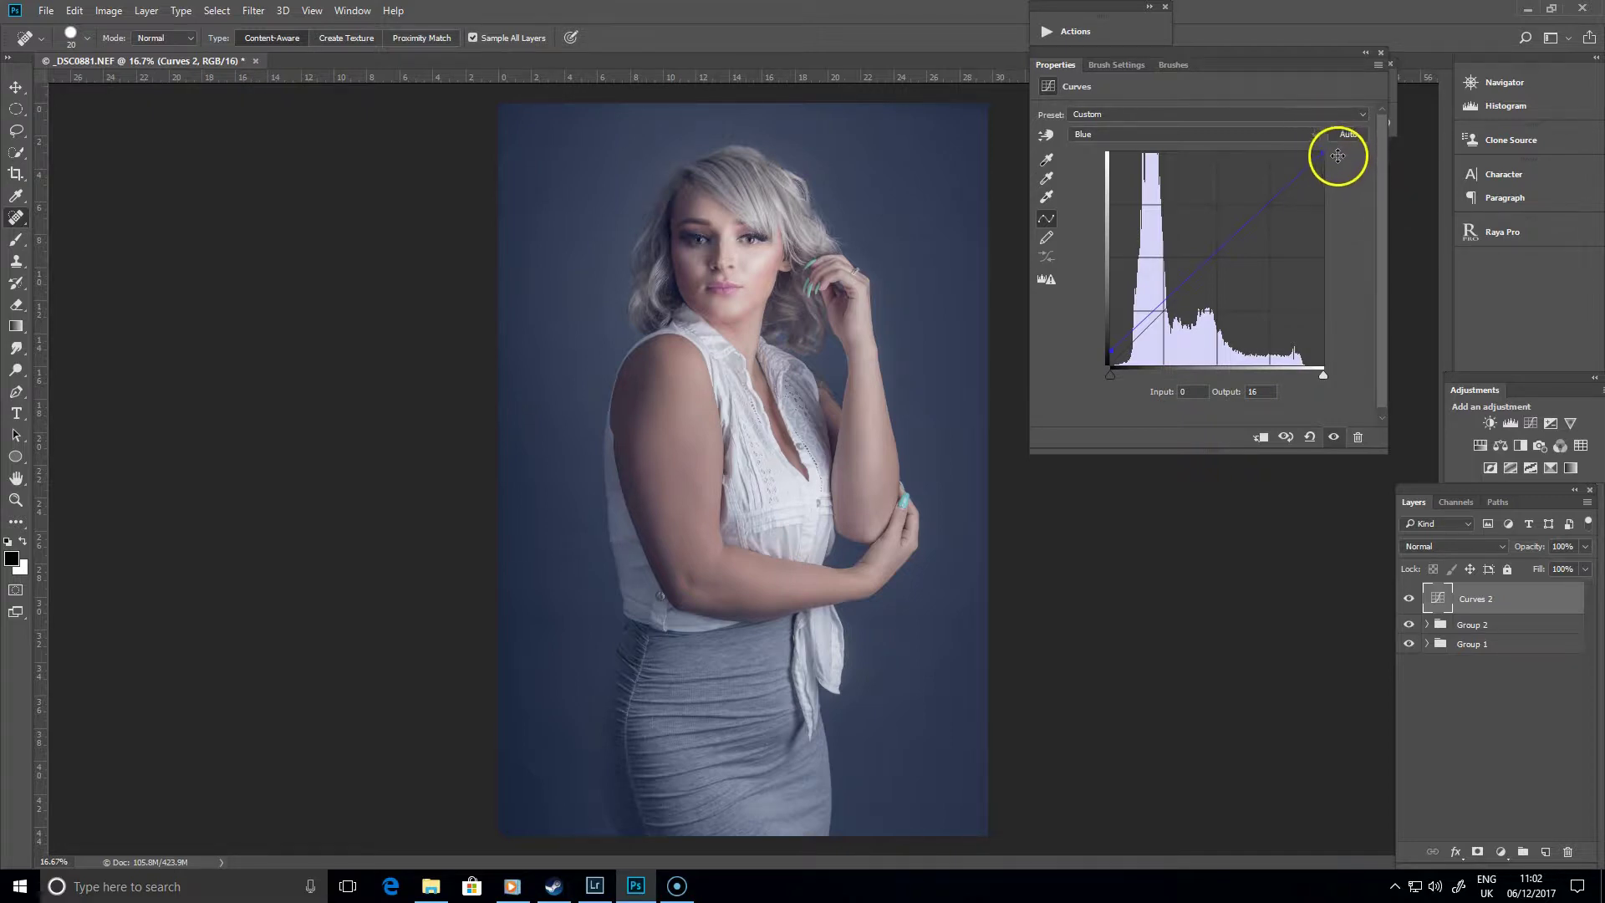
# Lower the Blue channel's white point to output 235, compare with the Curves layer hidden, and pull the point down further
pyautogui.moveTo(1325, 151); pyautogui.dragTo(1323, 178)
pyautogui.moveTo(1322, 197)
pyautogui.mouseDown()
pyautogui.moveTo(1321, 219)
pyautogui.moveTo(1323, 168)
pyautogui.moveTo(1323, 237)
pyautogui.moveTo(1331, 159)
pyautogui.moveTo(1331, 184)
pyautogui.mouseUp()
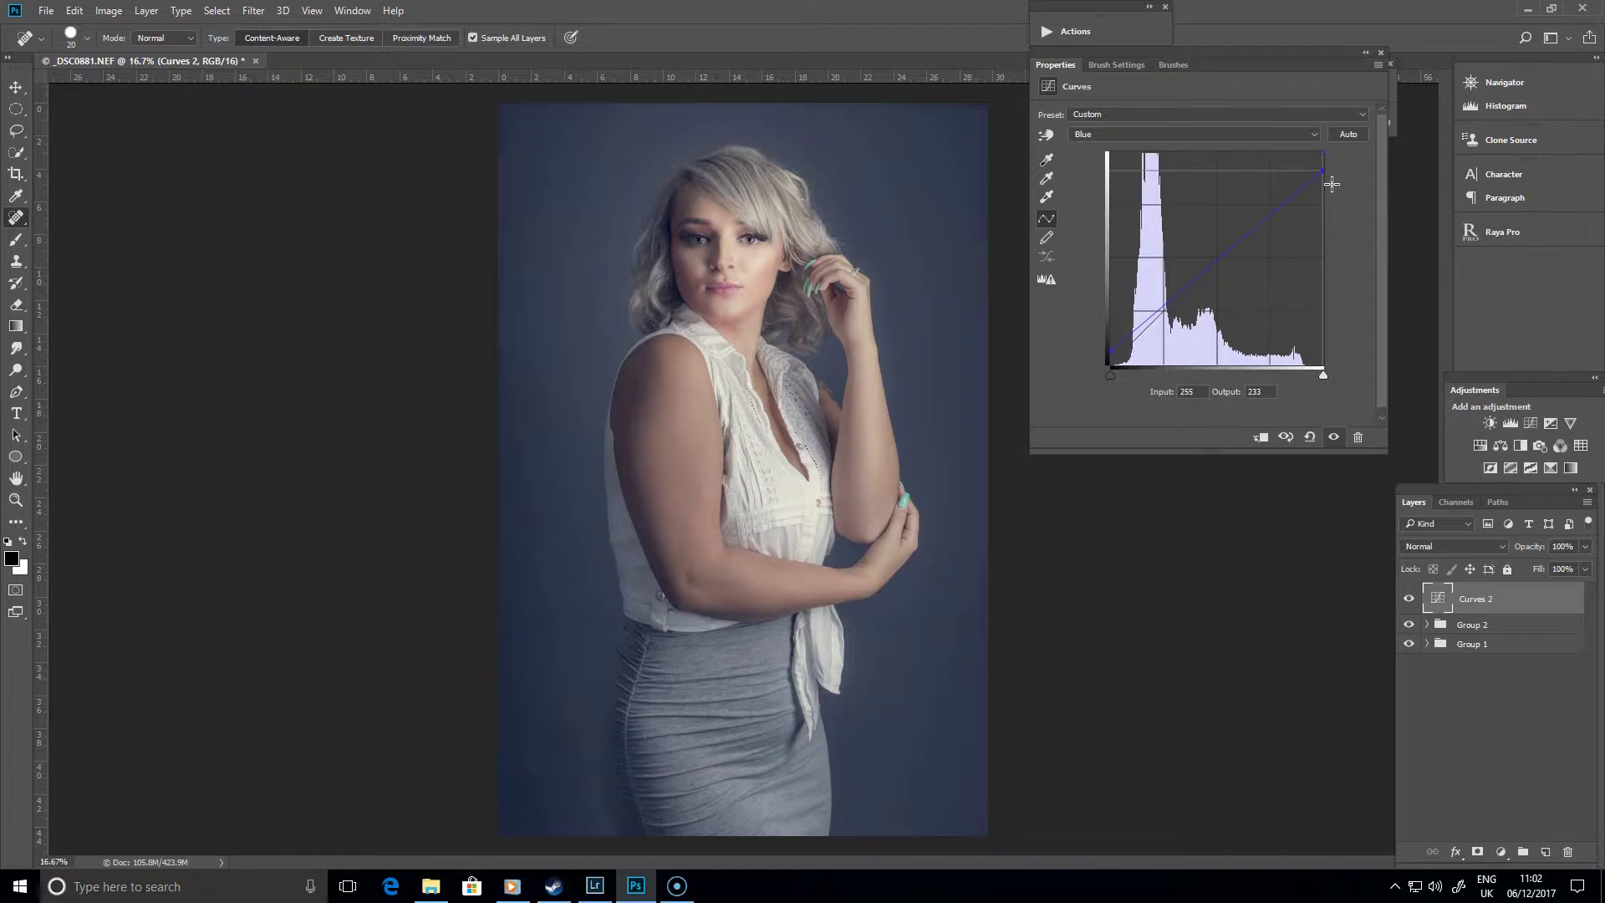
pyautogui.moveTo(1332, 182); pyautogui.dragTo(1332, 180)
pyautogui.click(1408, 600)
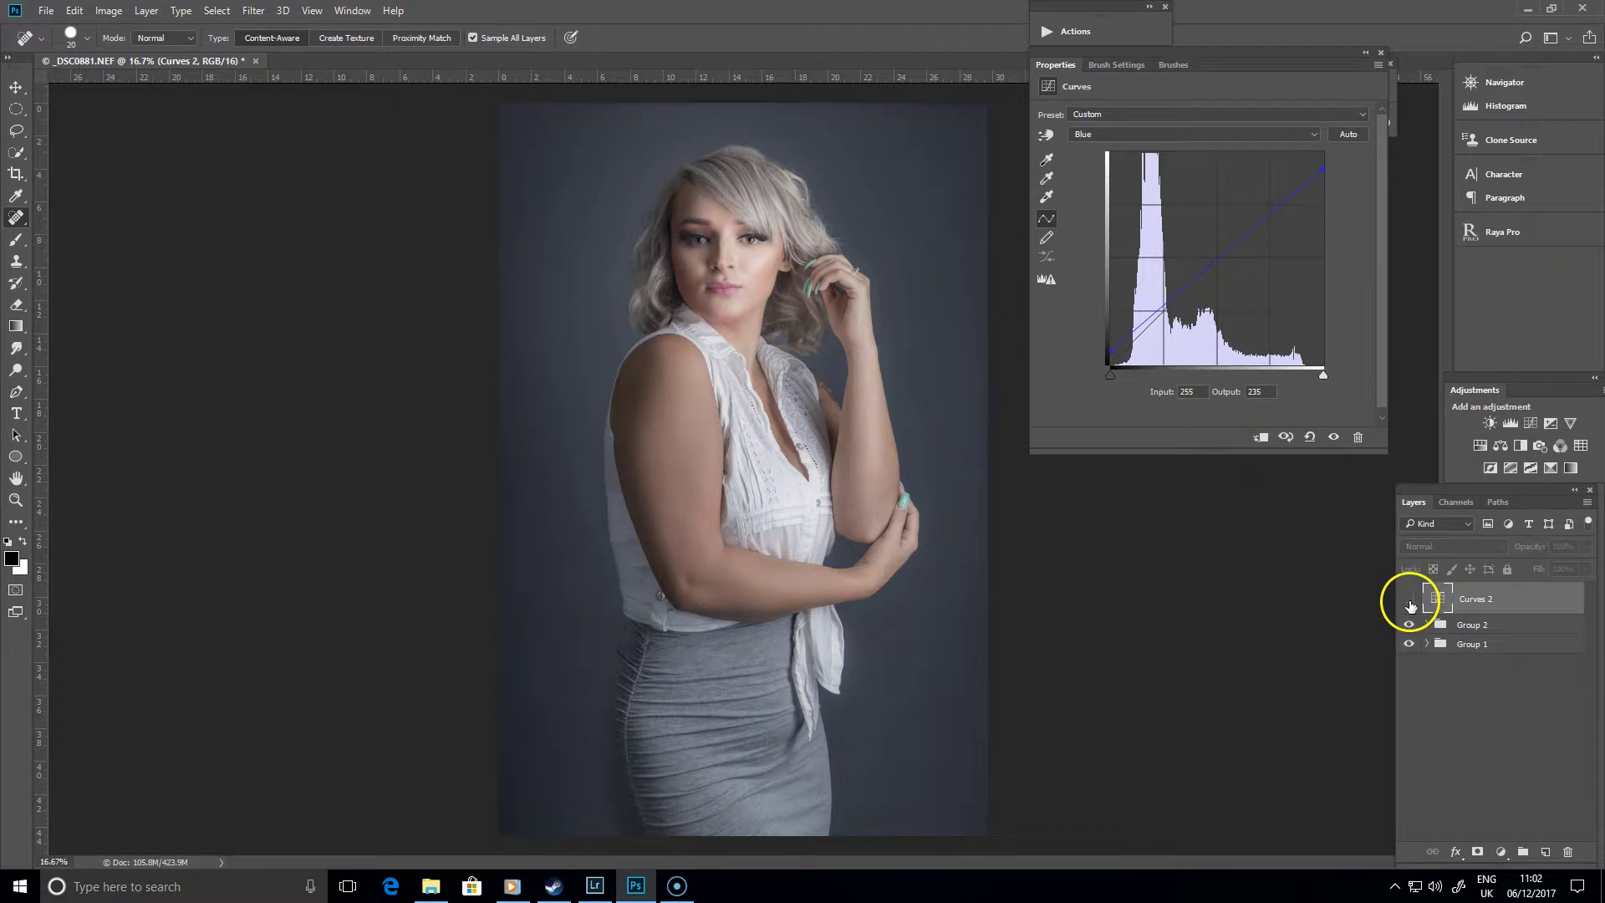
pyautogui.click(1409, 600)
pyautogui.click(1409, 600)
pyautogui.click(1409, 600)
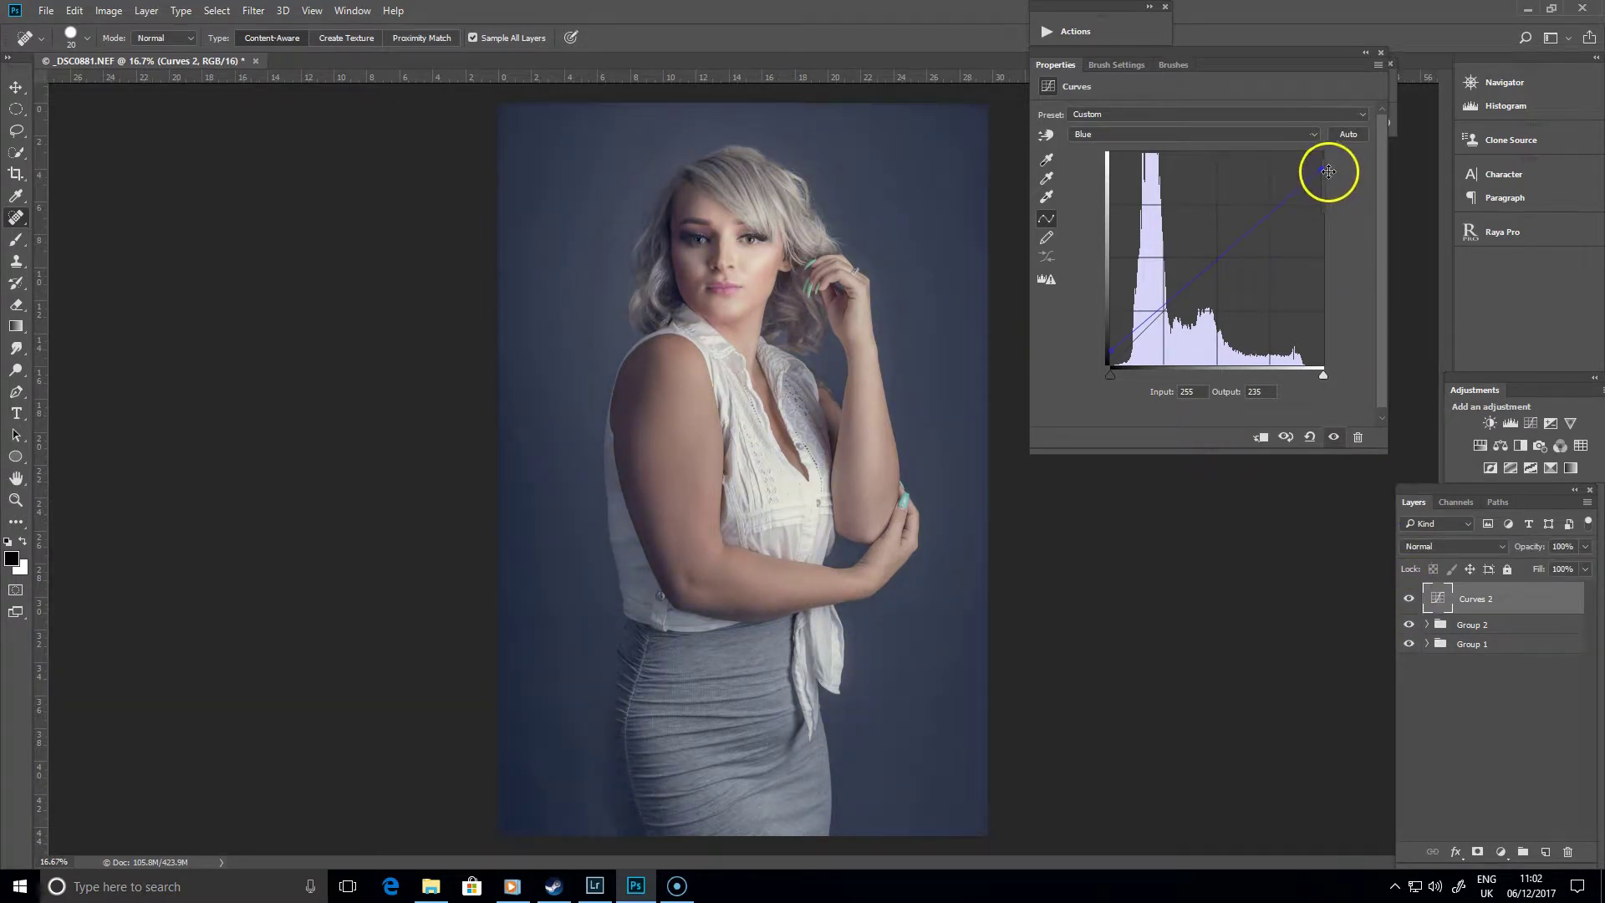
pyautogui.moveTo(1323, 172)
pyautogui.mouseDown()
pyautogui.moveTo(1334, 221)
pyautogui.moveTo(1336, 198)
pyautogui.mouseUp()
# Add a default Black & White adjustment layer between Group 2 and the Curves layer
pyautogui.click(1433, 625)
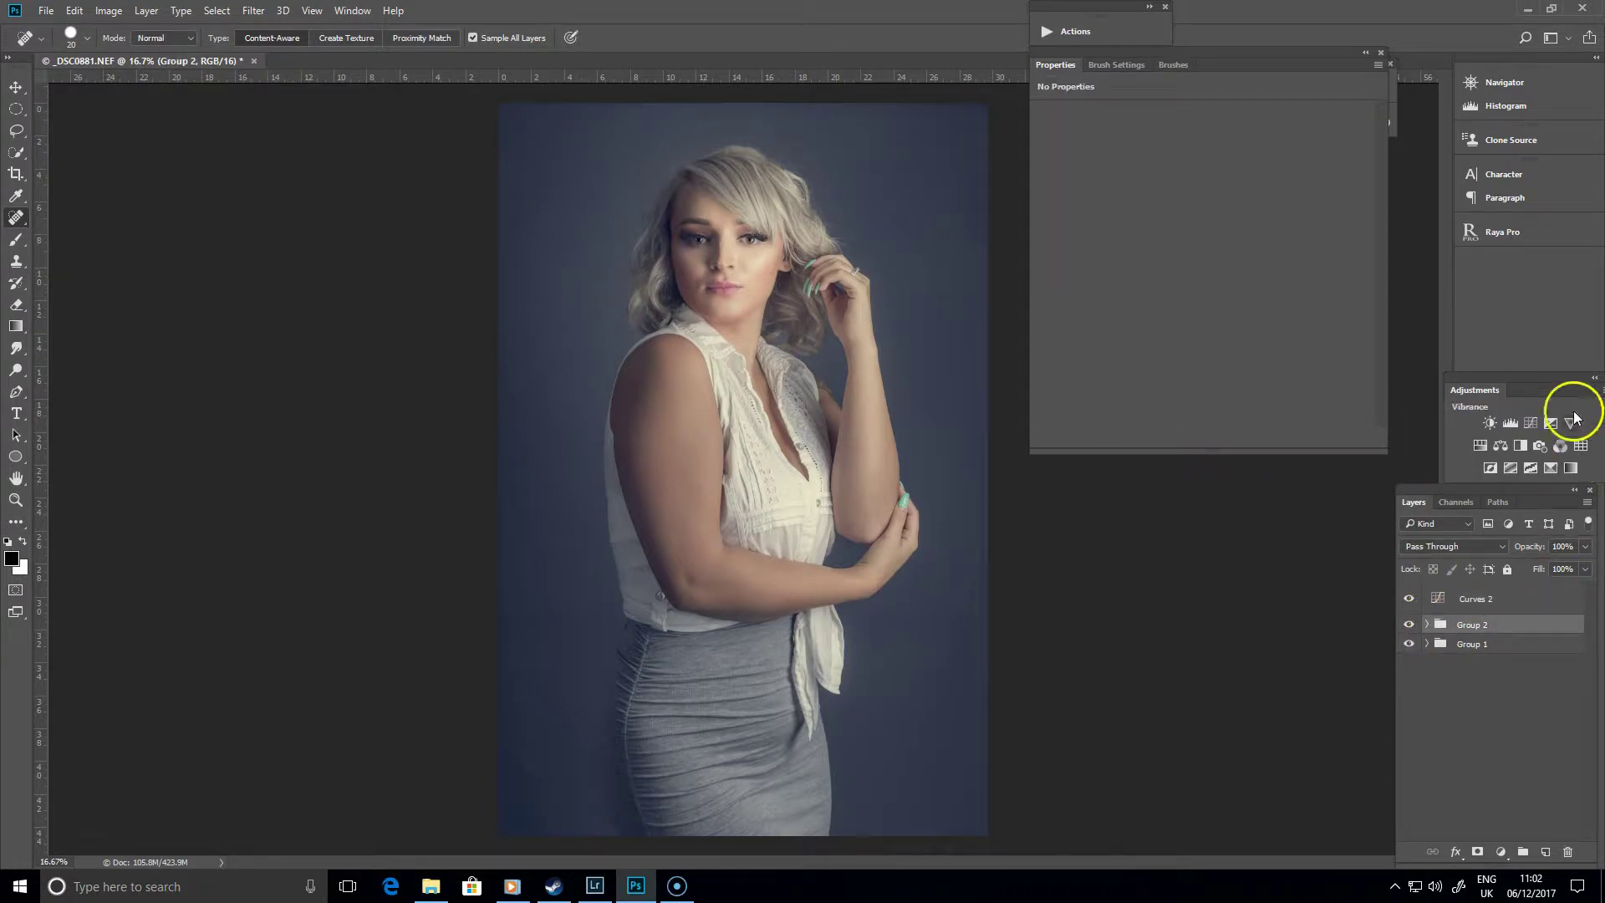
pyautogui.click(1519, 447)
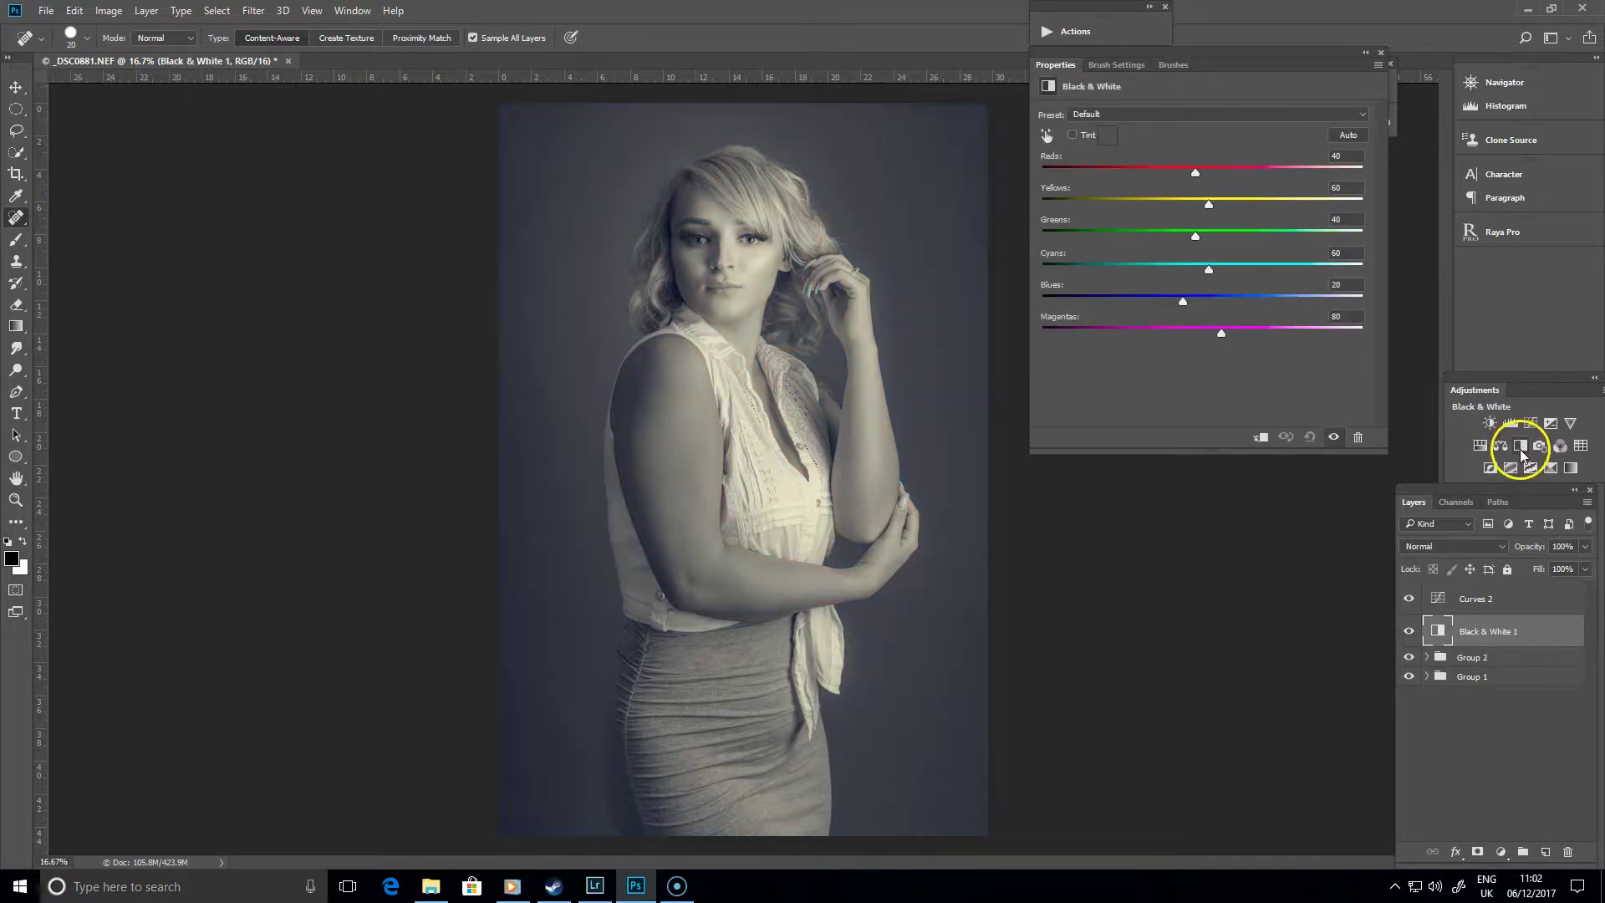
pyautogui.click(1370, 53)
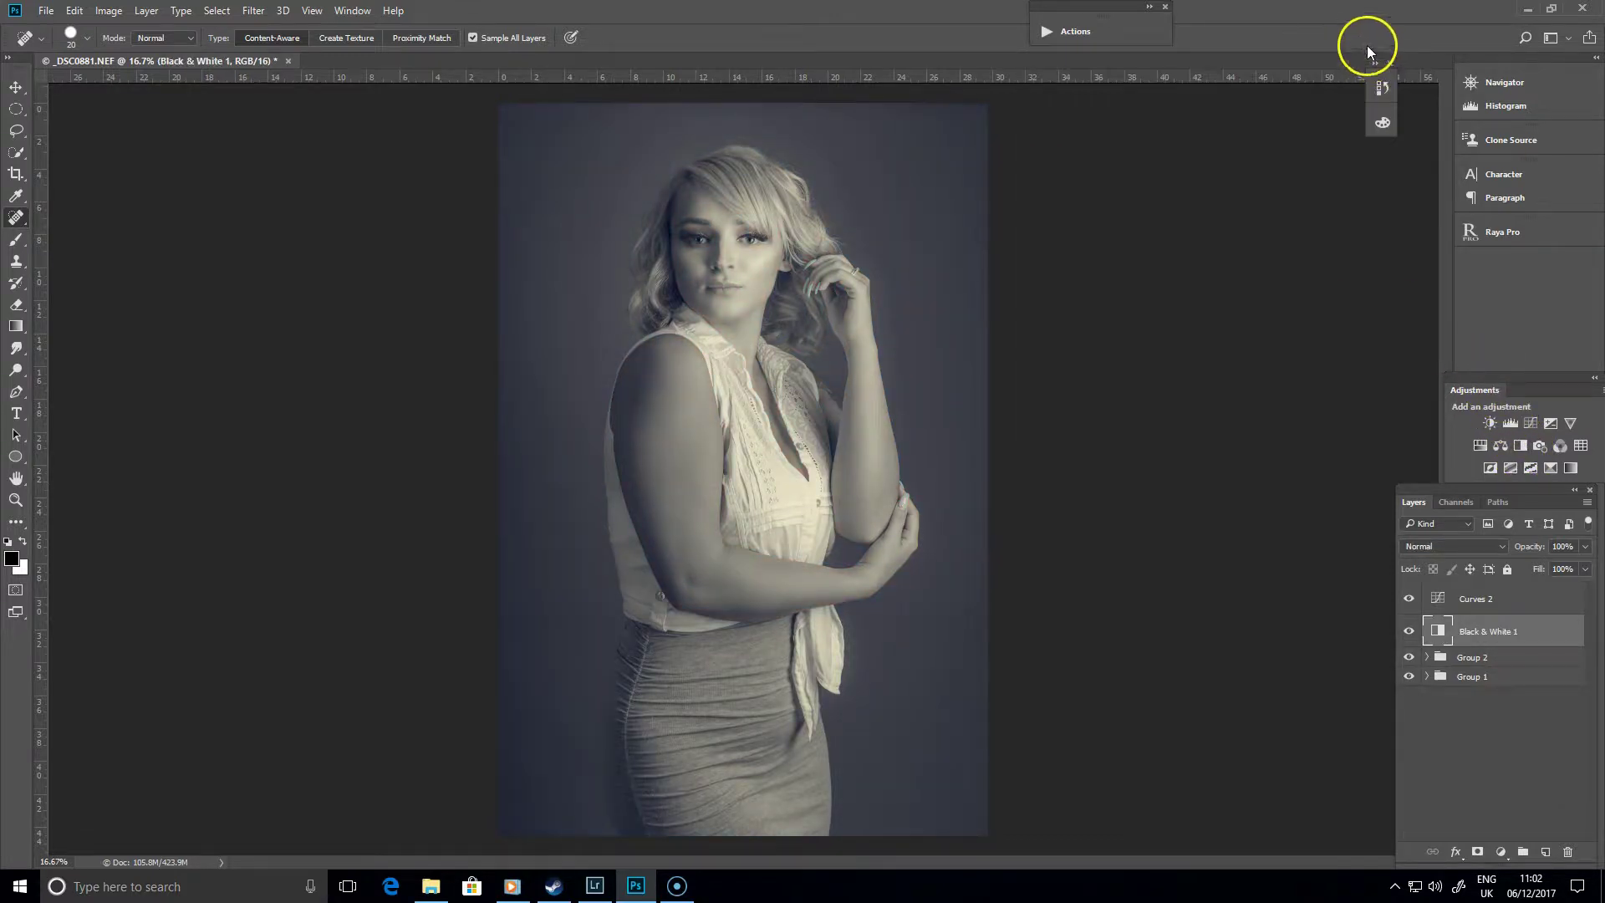
# Reopen the Curves layer's settings and lower the RGB white point to output 250
pyautogui.click(1454, 596)
pyautogui.doubleClick(1435, 595)
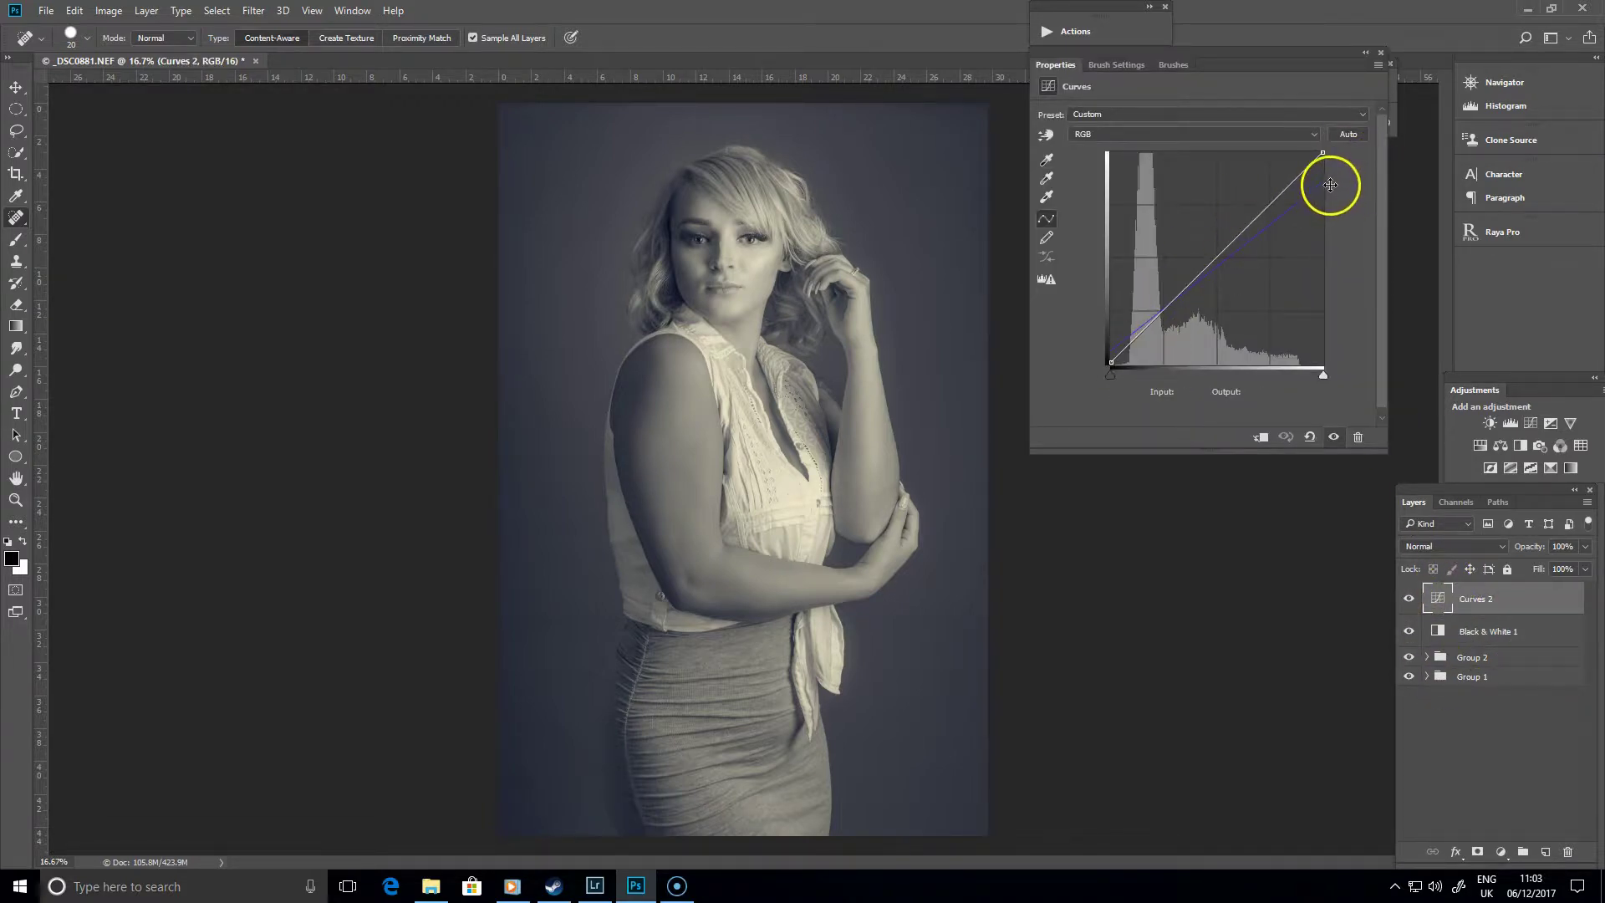
pyautogui.moveTo(1323, 177); pyautogui.dragTo(1333, 143)
# Exaggerate the Blue channel's split tone by lowering its white point further and raising its black point to output 40
pyautogui.click(1127, 133)
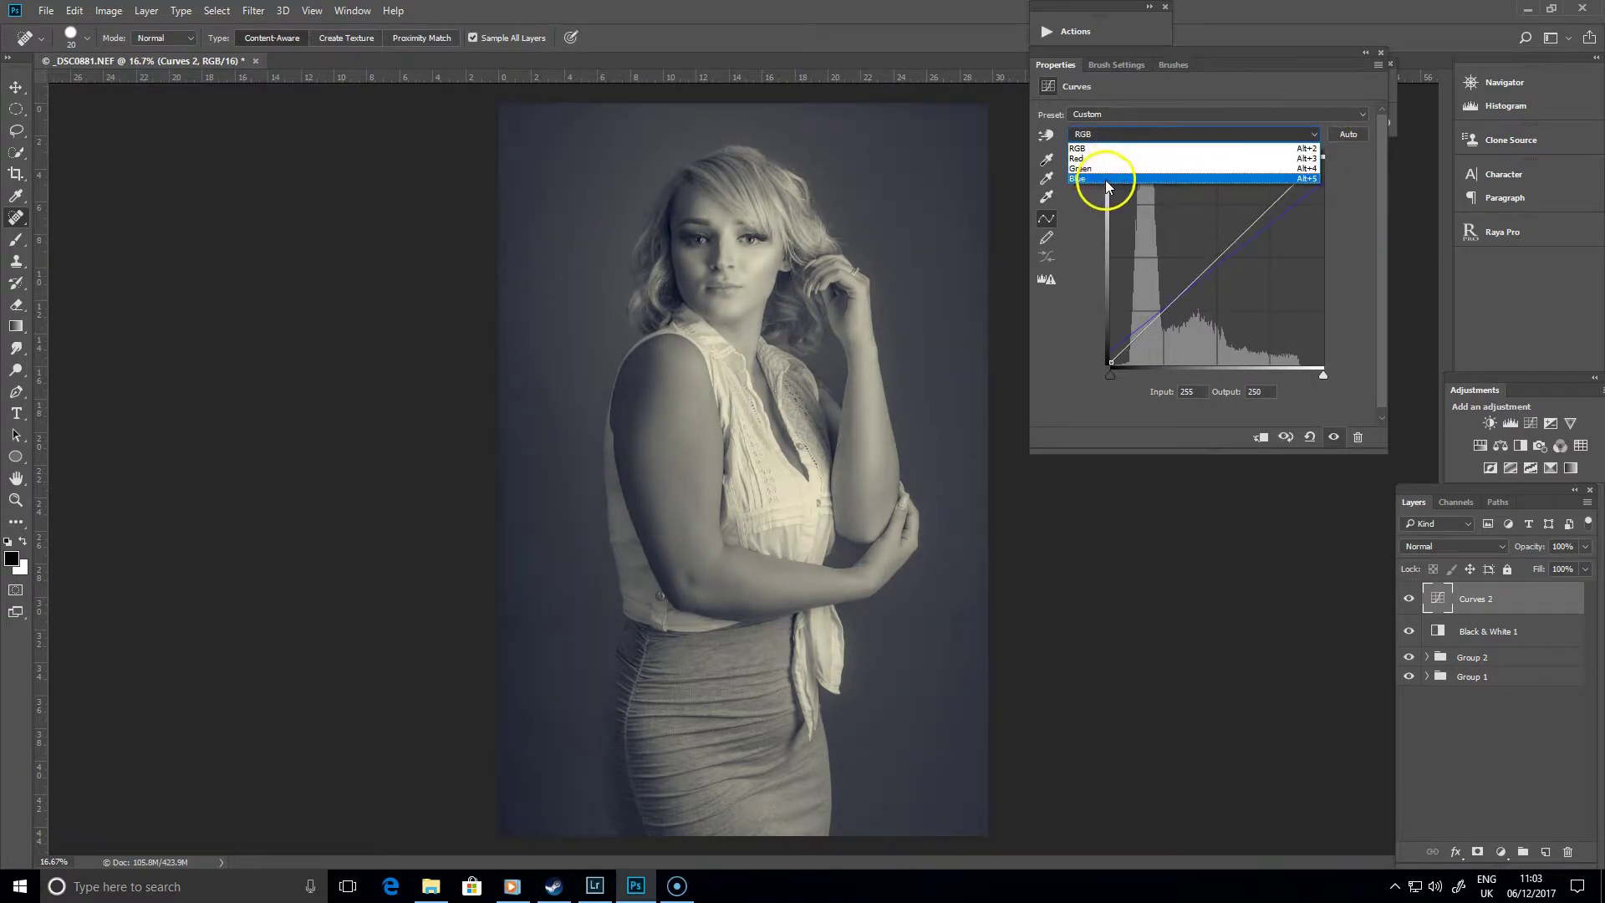
pyautogui.click(1103, 179)
pyautogui.click(1324, 191)
pyautogui.moveTo(1324, 190)
pyautogui.mouseDown()
pyautogui.moveTo(1326, 261)
pyautogui.moveTo(1326, 219)
pyautogui.mouseUp()
pyautogui.moveTo(1107, 343)
pyautogui.mouseDown()
pyautogui.moveTo(1101, 301)
pyautogui.moveTo(1106, 333)
pyautogui.moveTo(1106, 318)
pyautogui.mouseUp()
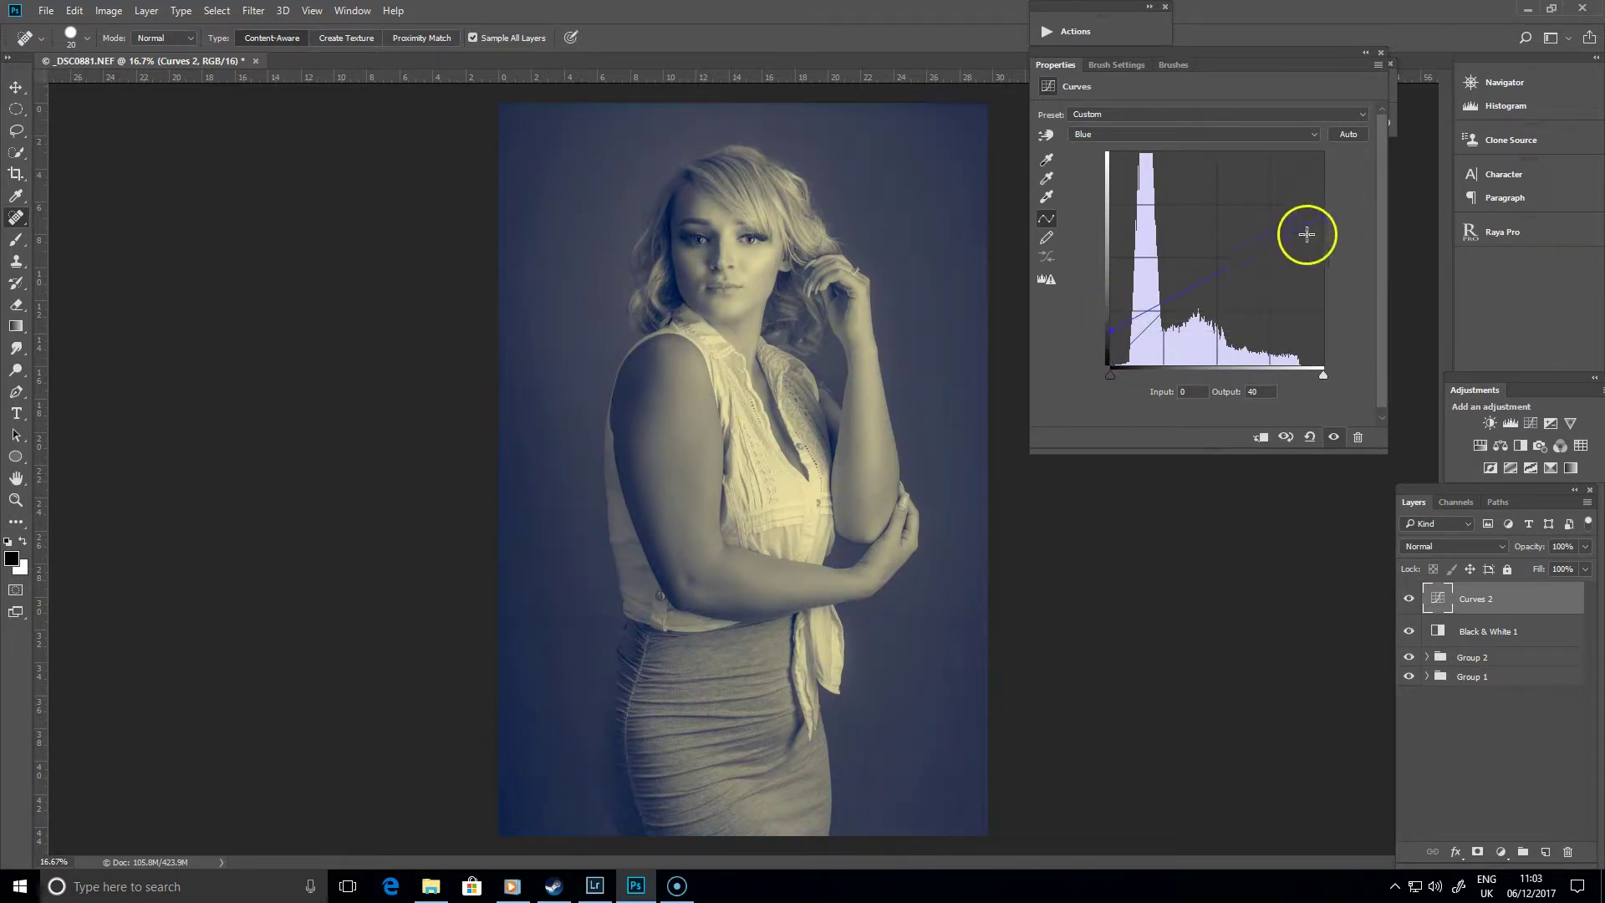
pyautogui.click(1409, 632)
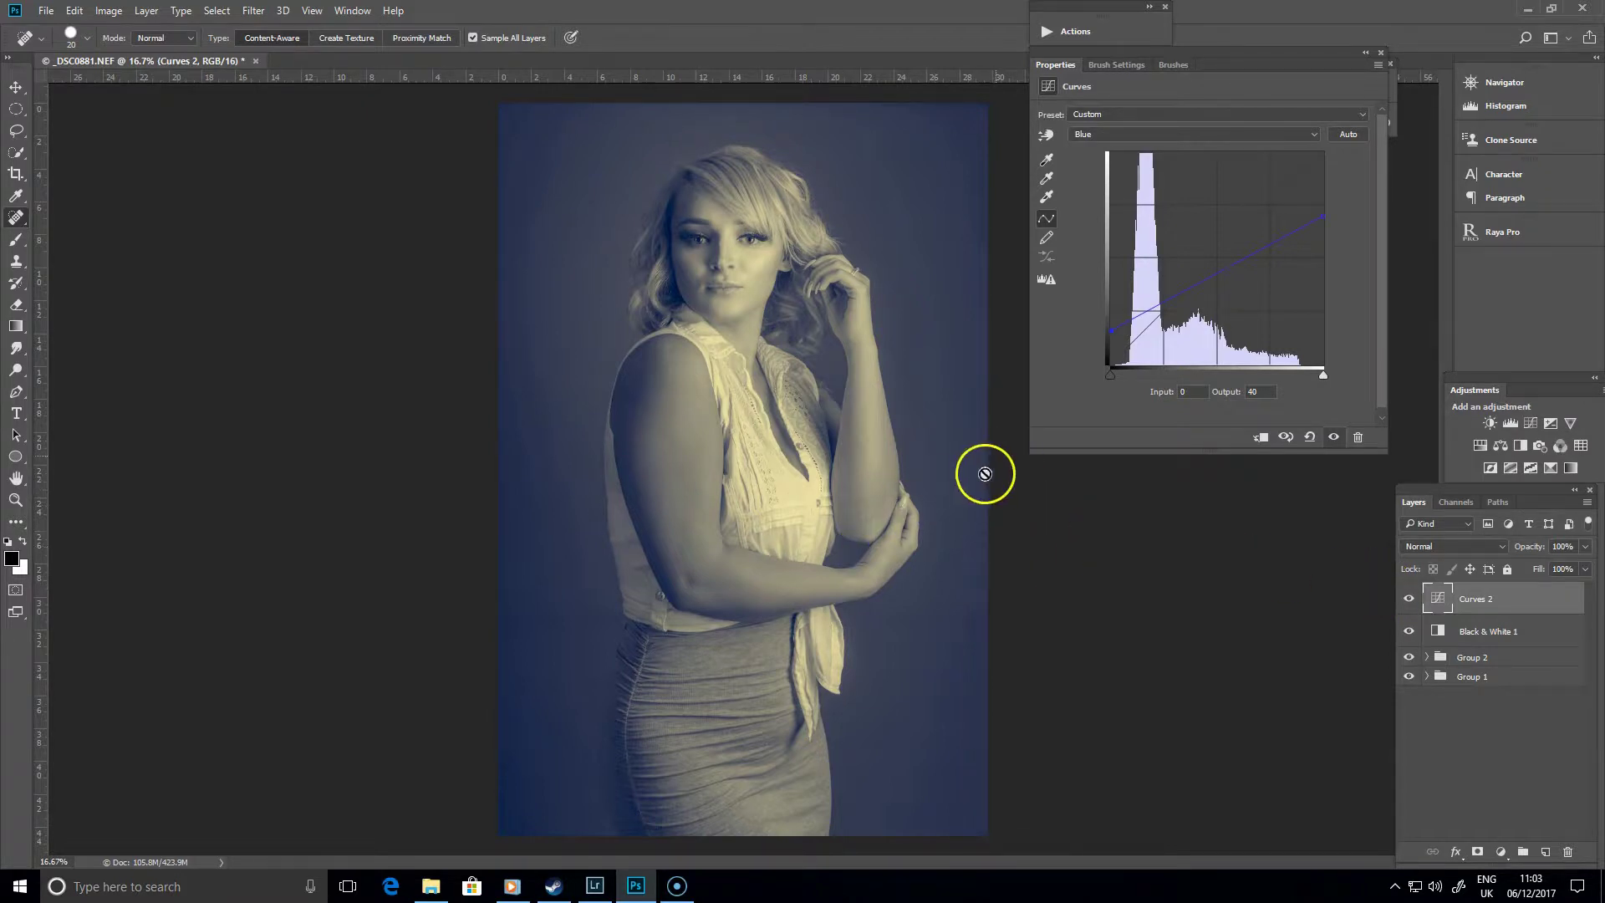
# Undo the exaggerated Blue channel changes and collapse the curve properties
pyautogui.hotkey('ctrl', 'z')
pyautogui.hotkey('ctrl', 'z')
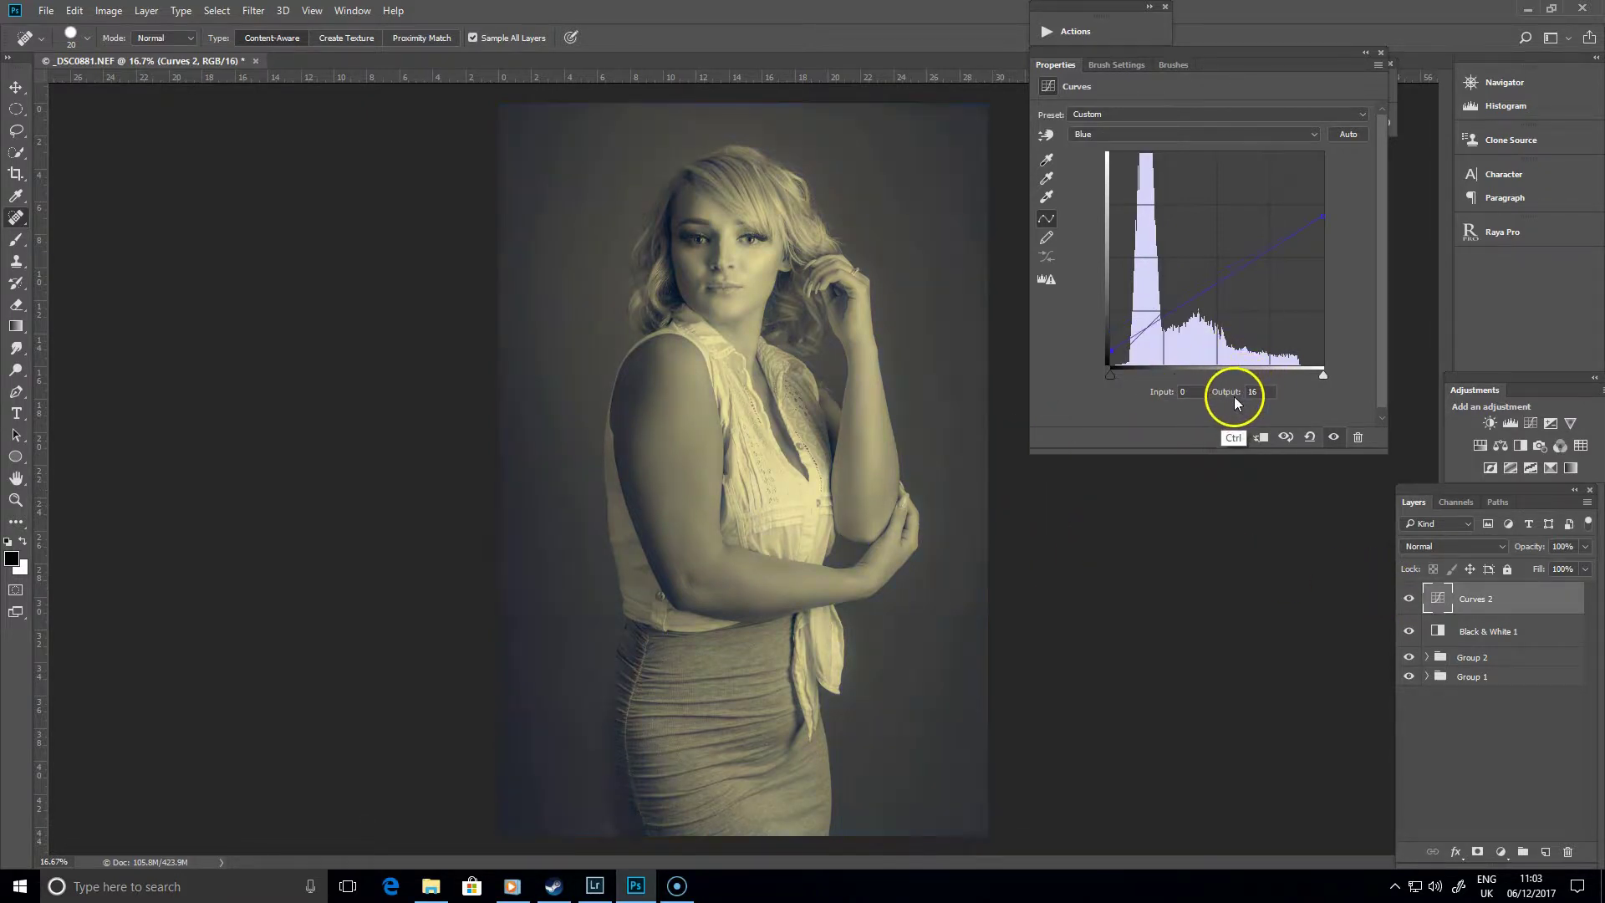
pyautogui.hotkey('ctrl', 'z')
pyautogui.hotkey('ctrl', 'z')
pyautogui.hotkey('ctrl', 'alt', 'z')
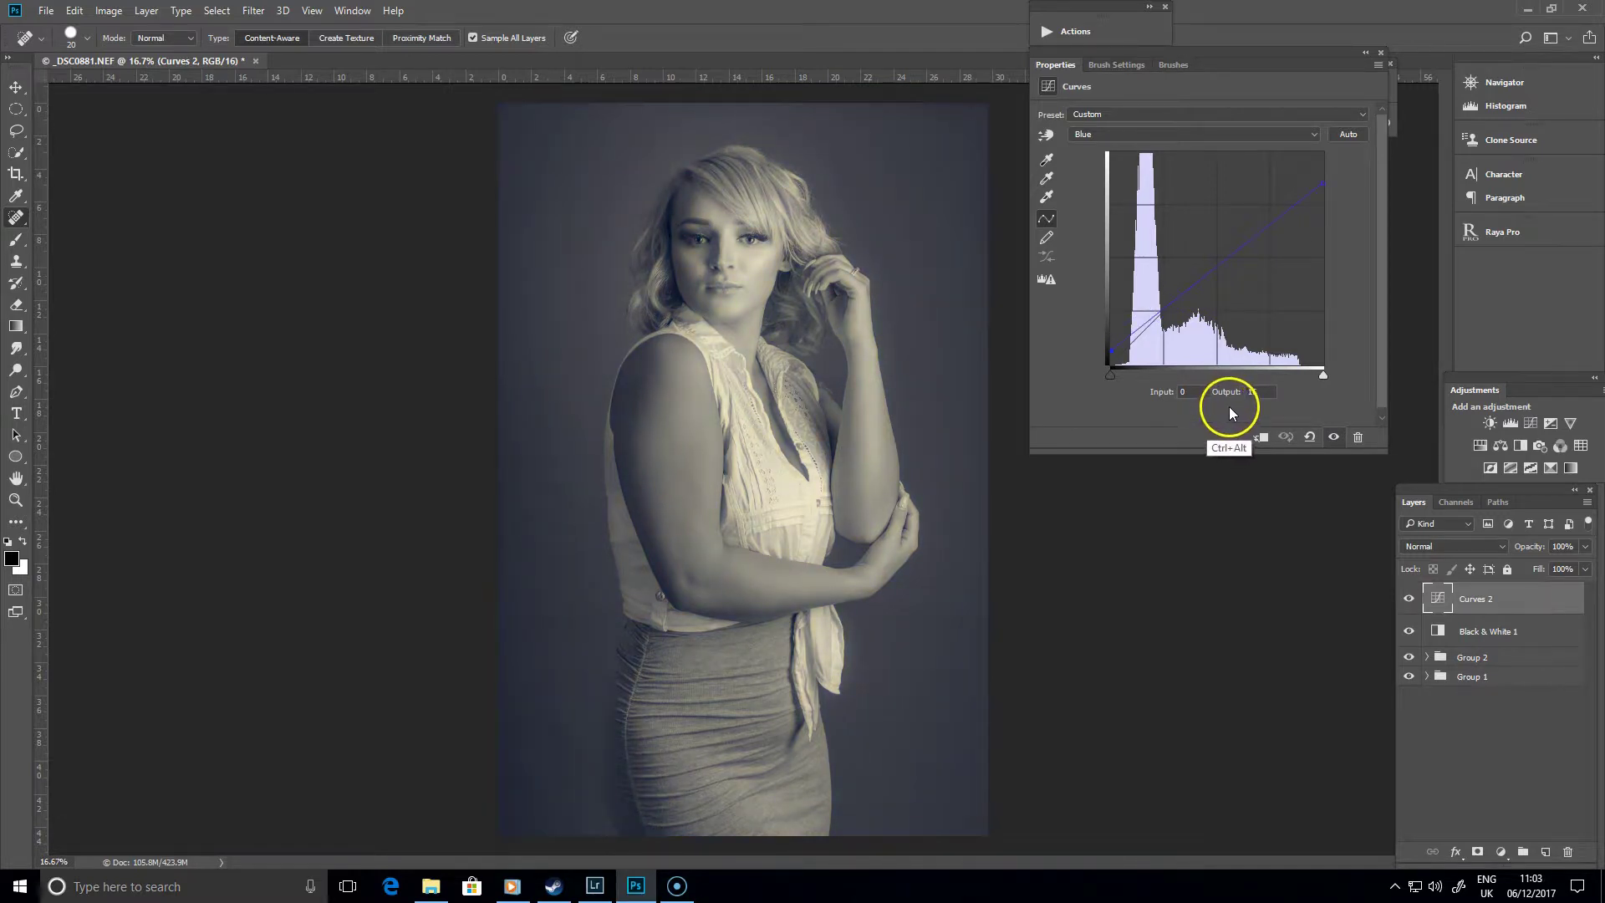
pyautogui.click(1380, 55)
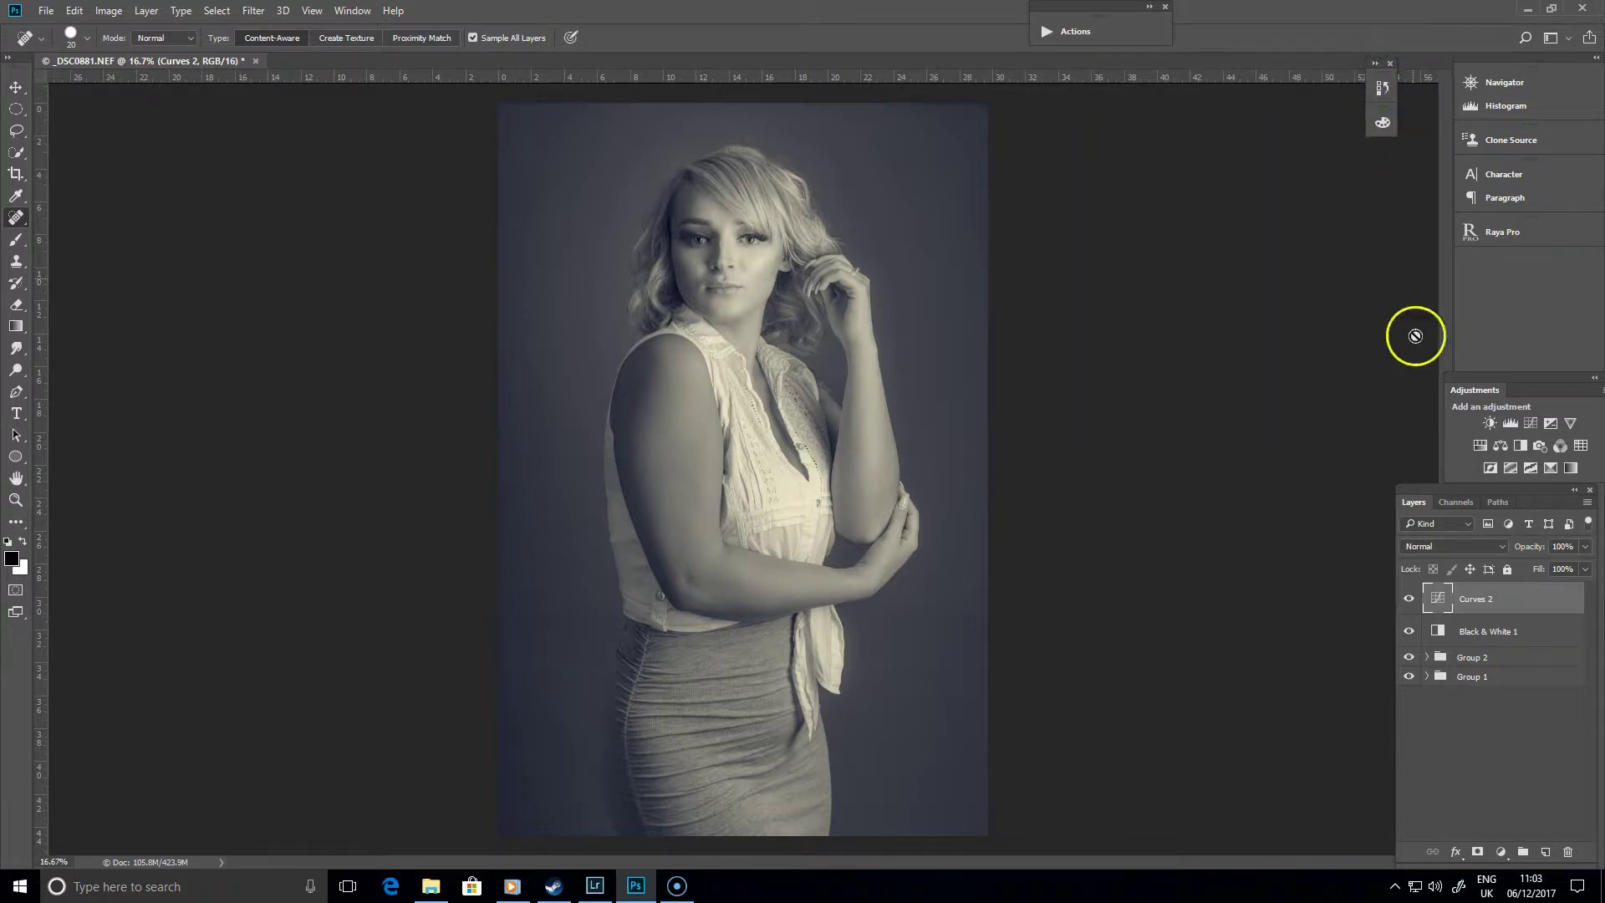
# Hide the Black & White 1 layer and toggle the Curves 2 layer's visibility to compare the colour portrait with and without the toning
pyautogui.click(1408, 631)
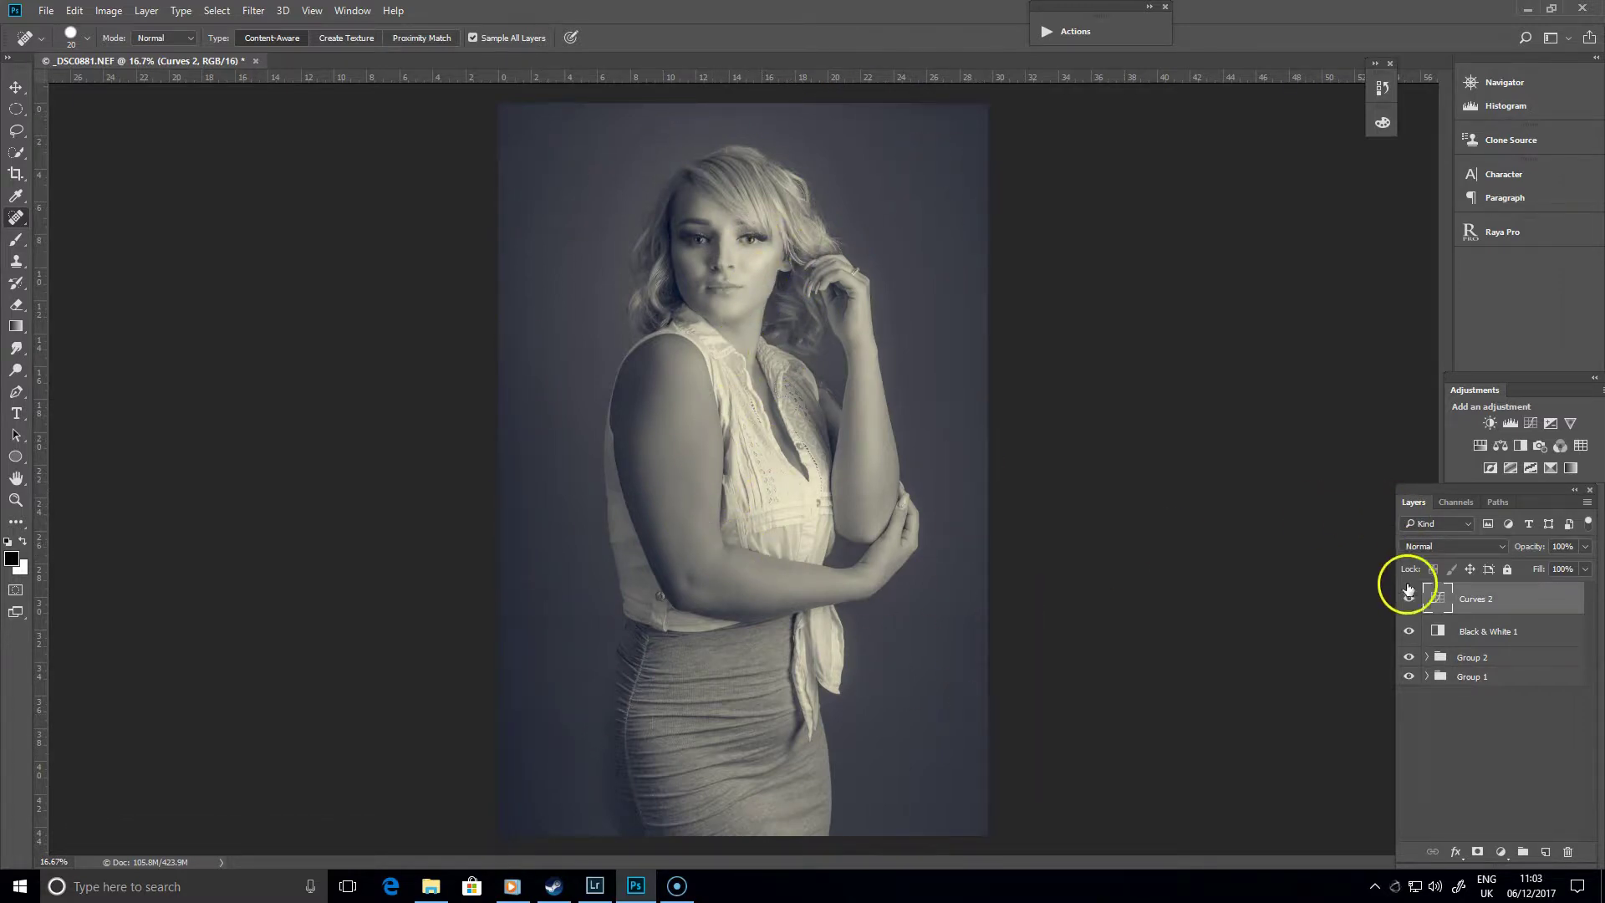
pyautogui.click(1408, 631)
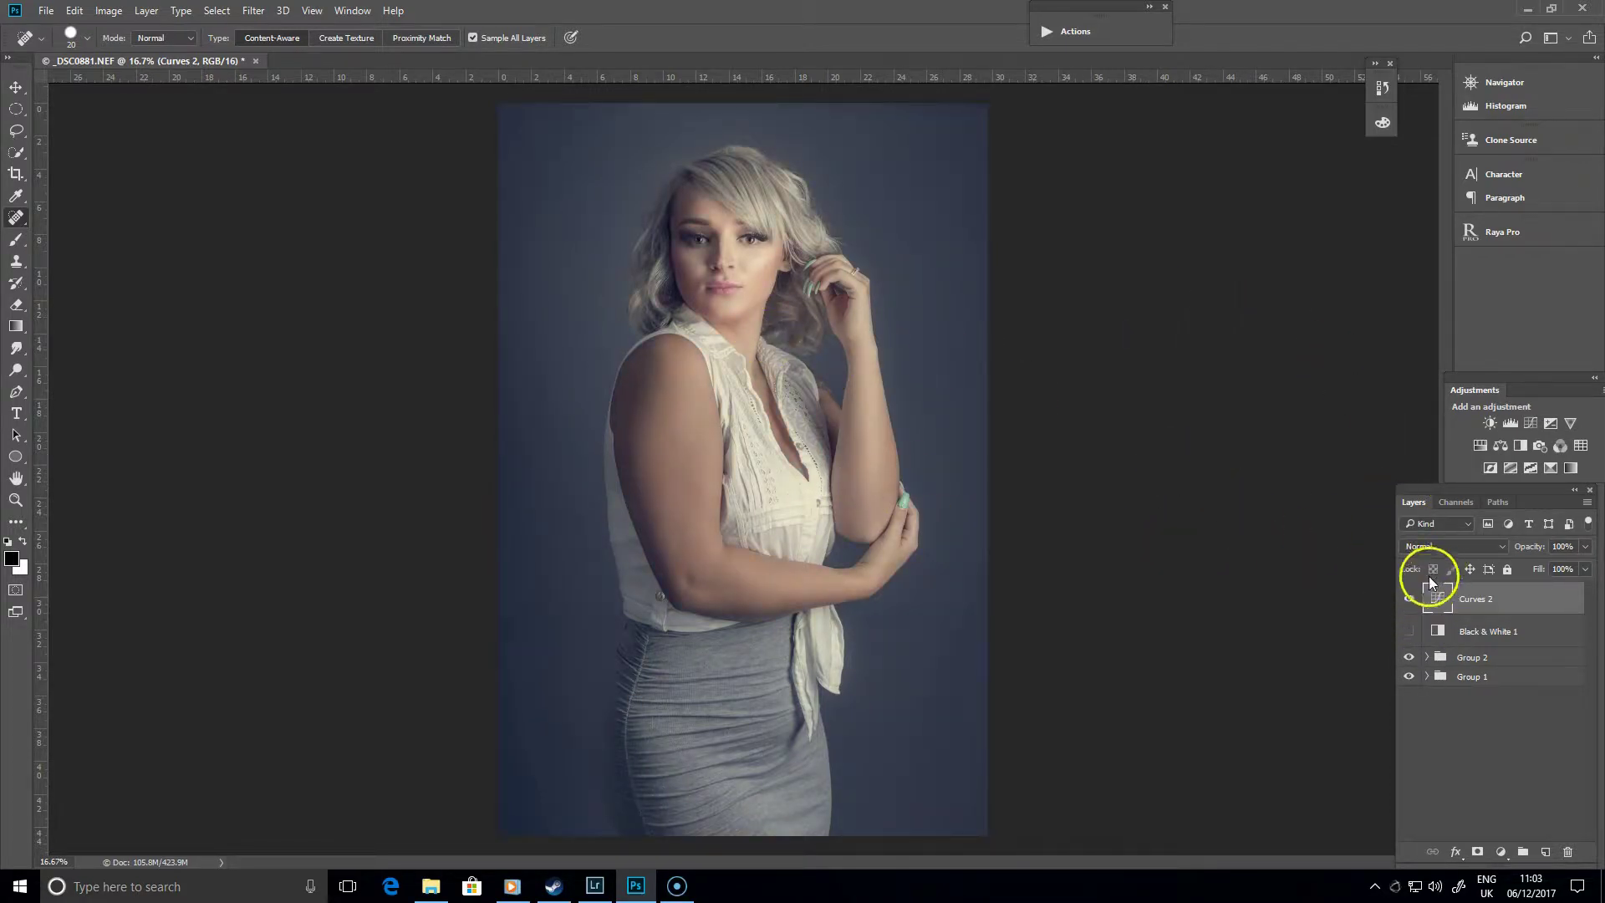
pyautogui.click(1411, 598)
pyautogui.click(1411, 599)
pyautogui.click(1411, 598)
pyautogui.click(1411, 598)
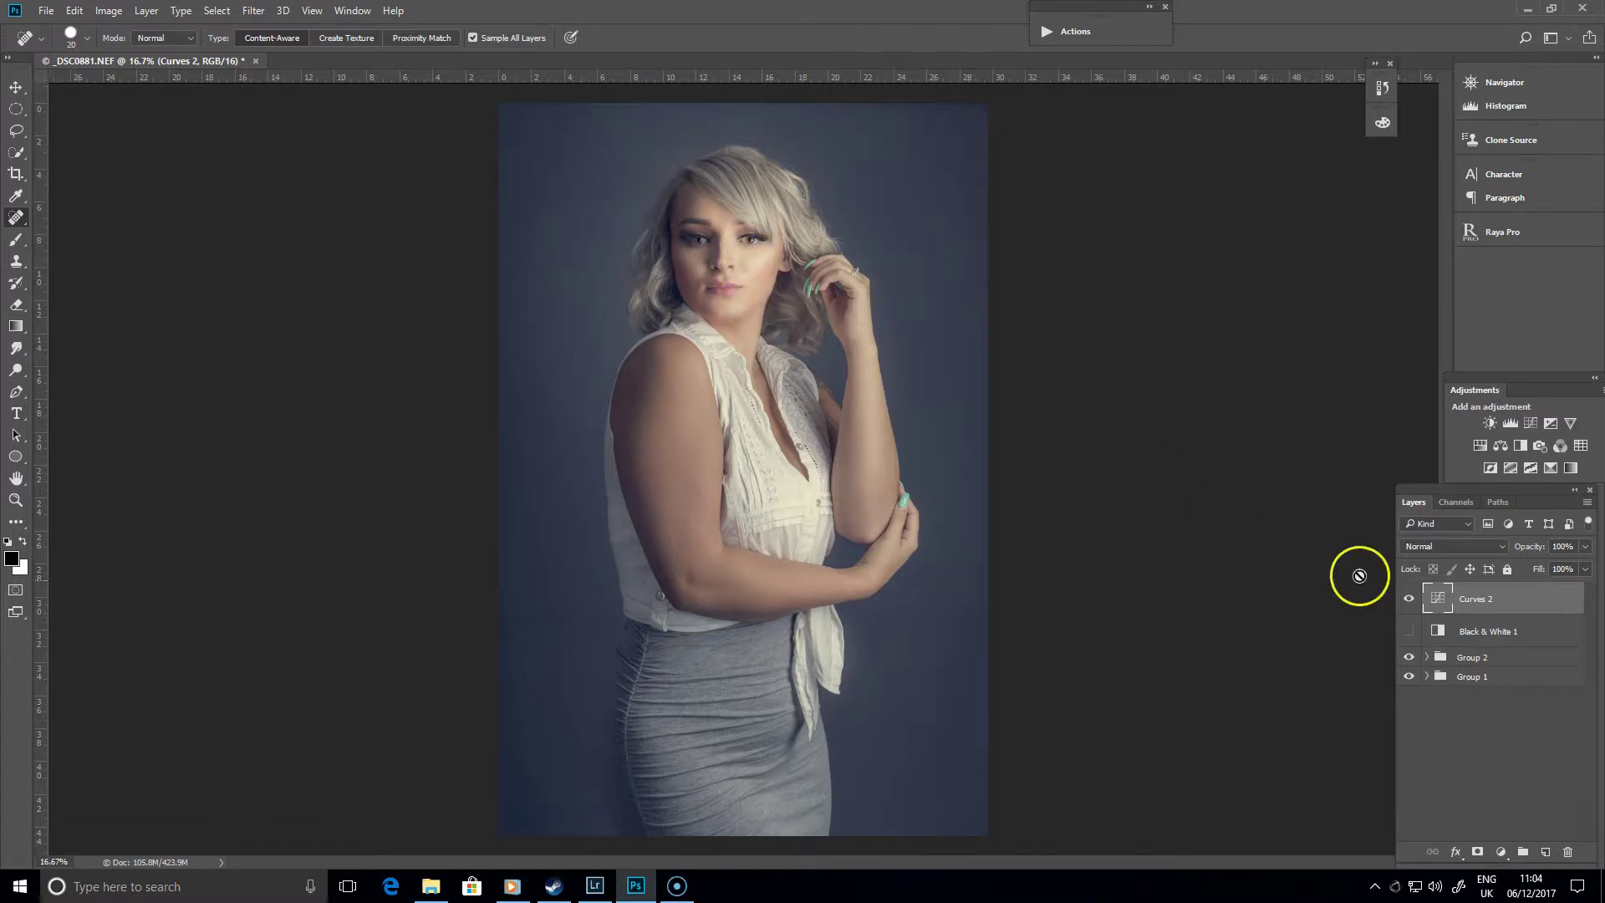
pyautogui.click(1409, 599)
pyautogui.click(1409, 598)
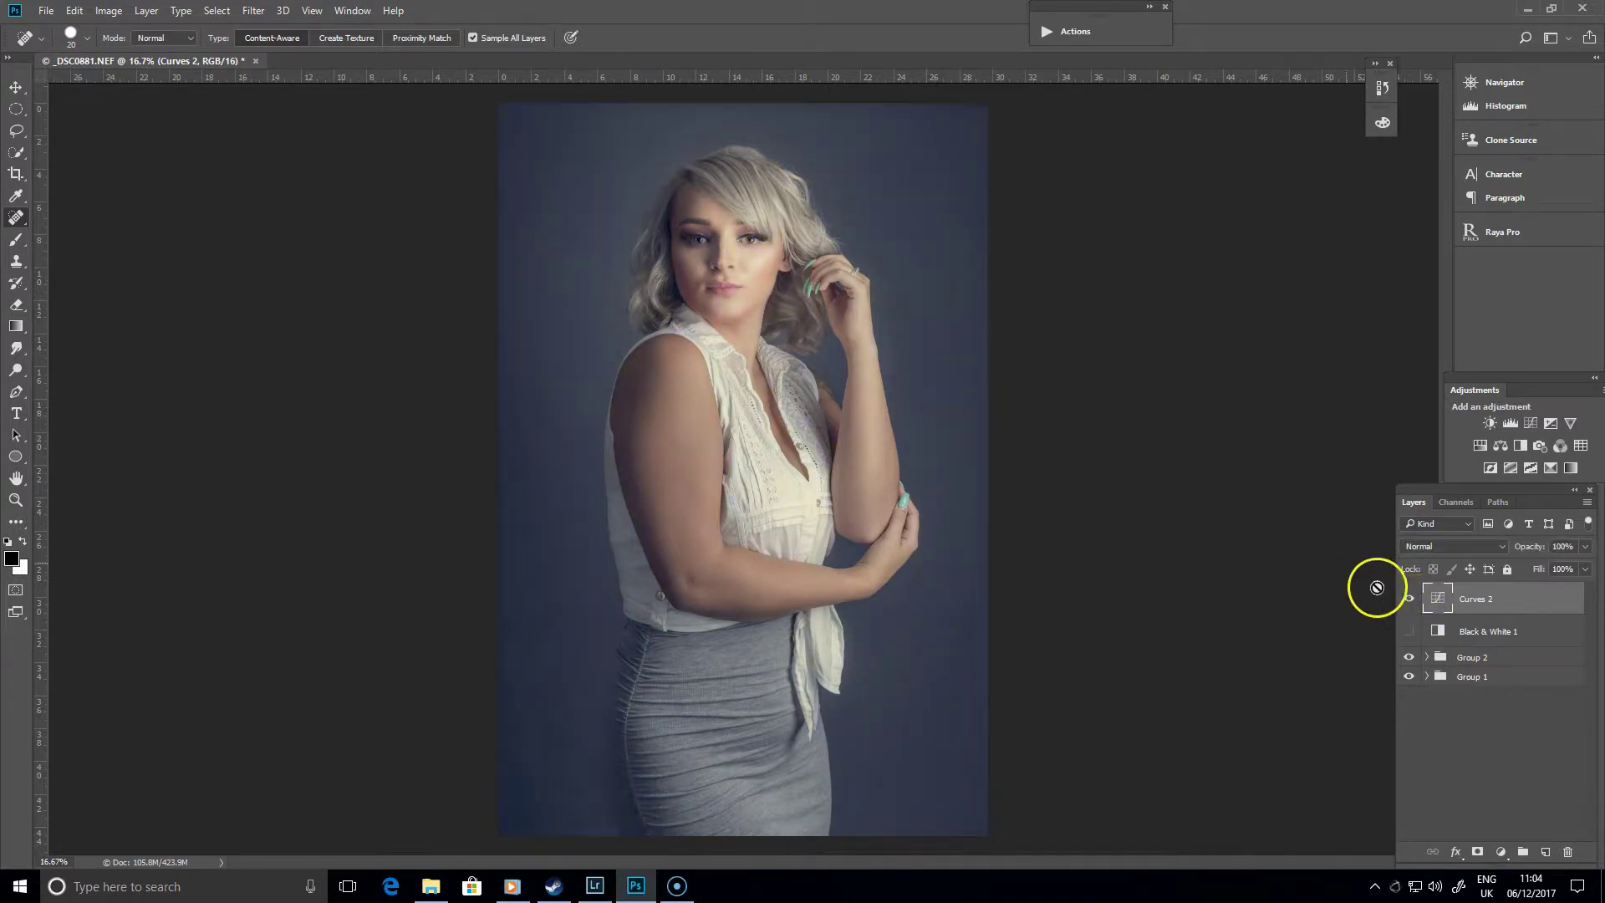
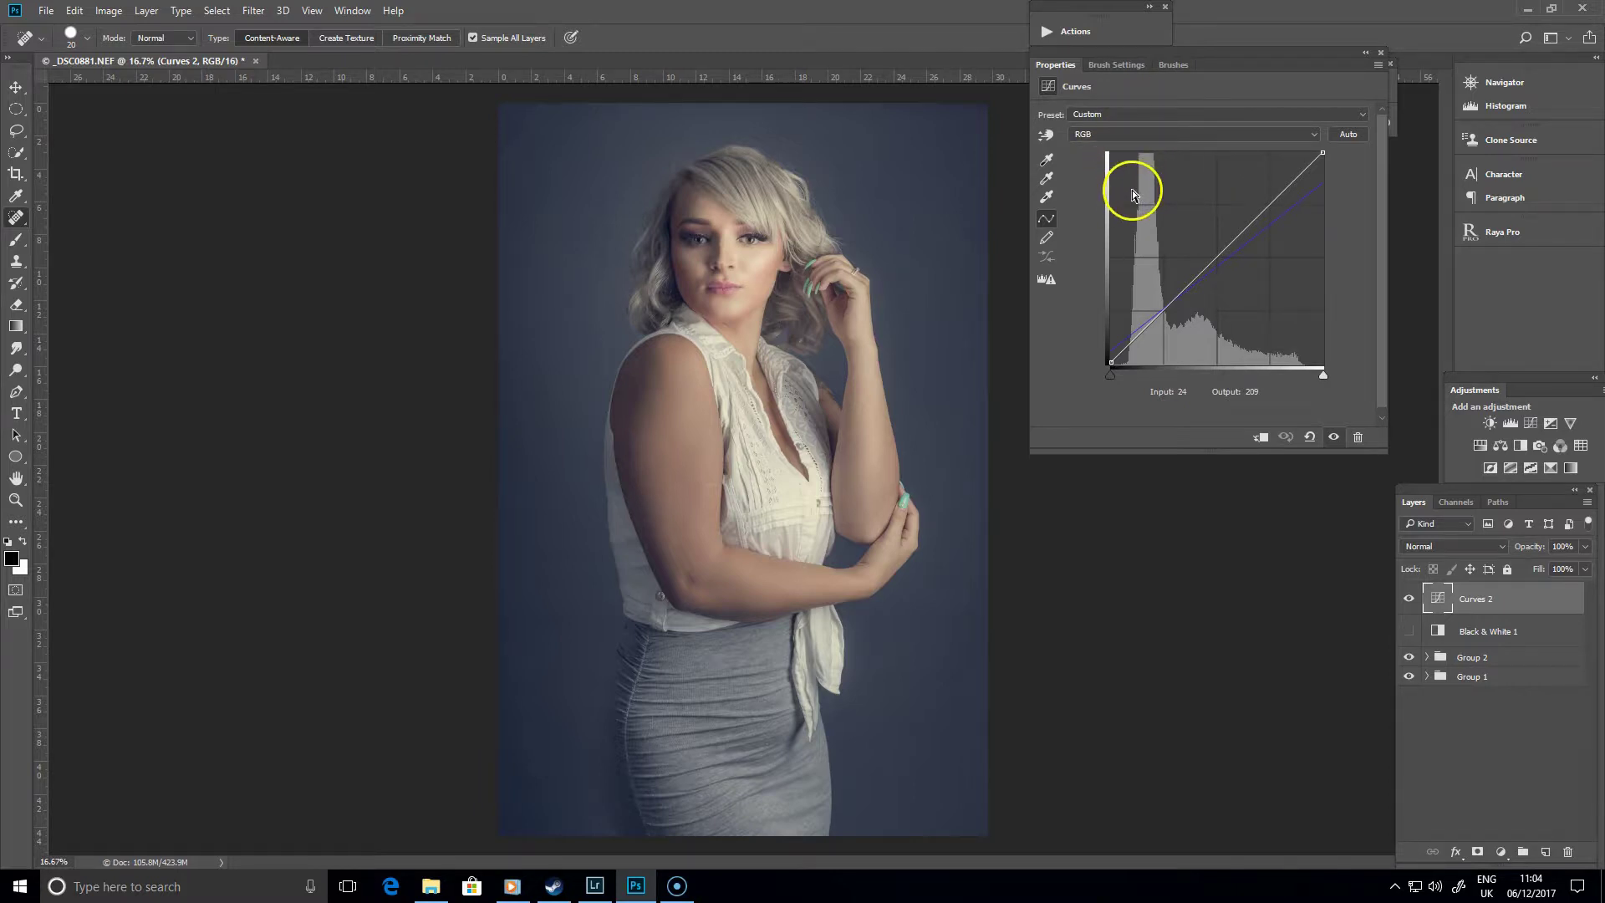
# Try raising the midtones of the Green channel in the Curves layer and delete the added curve point
pyautogui.click(1145, 136)
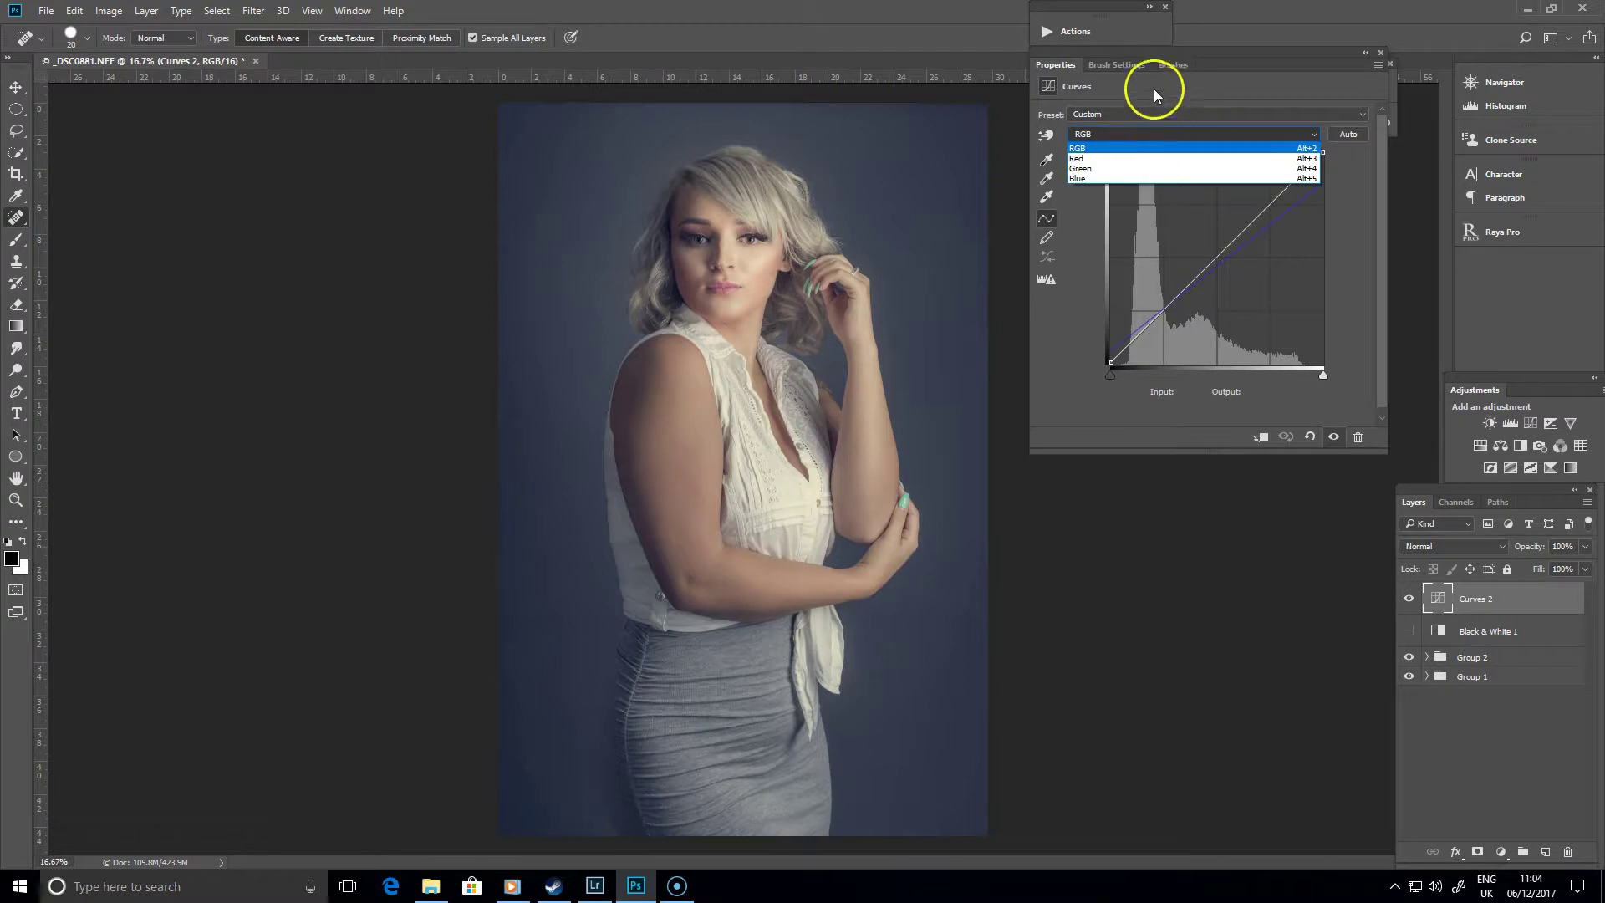
pyautogui.click(1093, 175)
pyautogui.moveTo(1215, 256)
pyautogui.mouseDown()
pyautogui.moveTo(1170, 213)
pyautogui.moveTo(1280, 299)
pyautogui.moveTo(1232, 240)
pyautogui.mouseUp()
pyautogui.press('Delete')
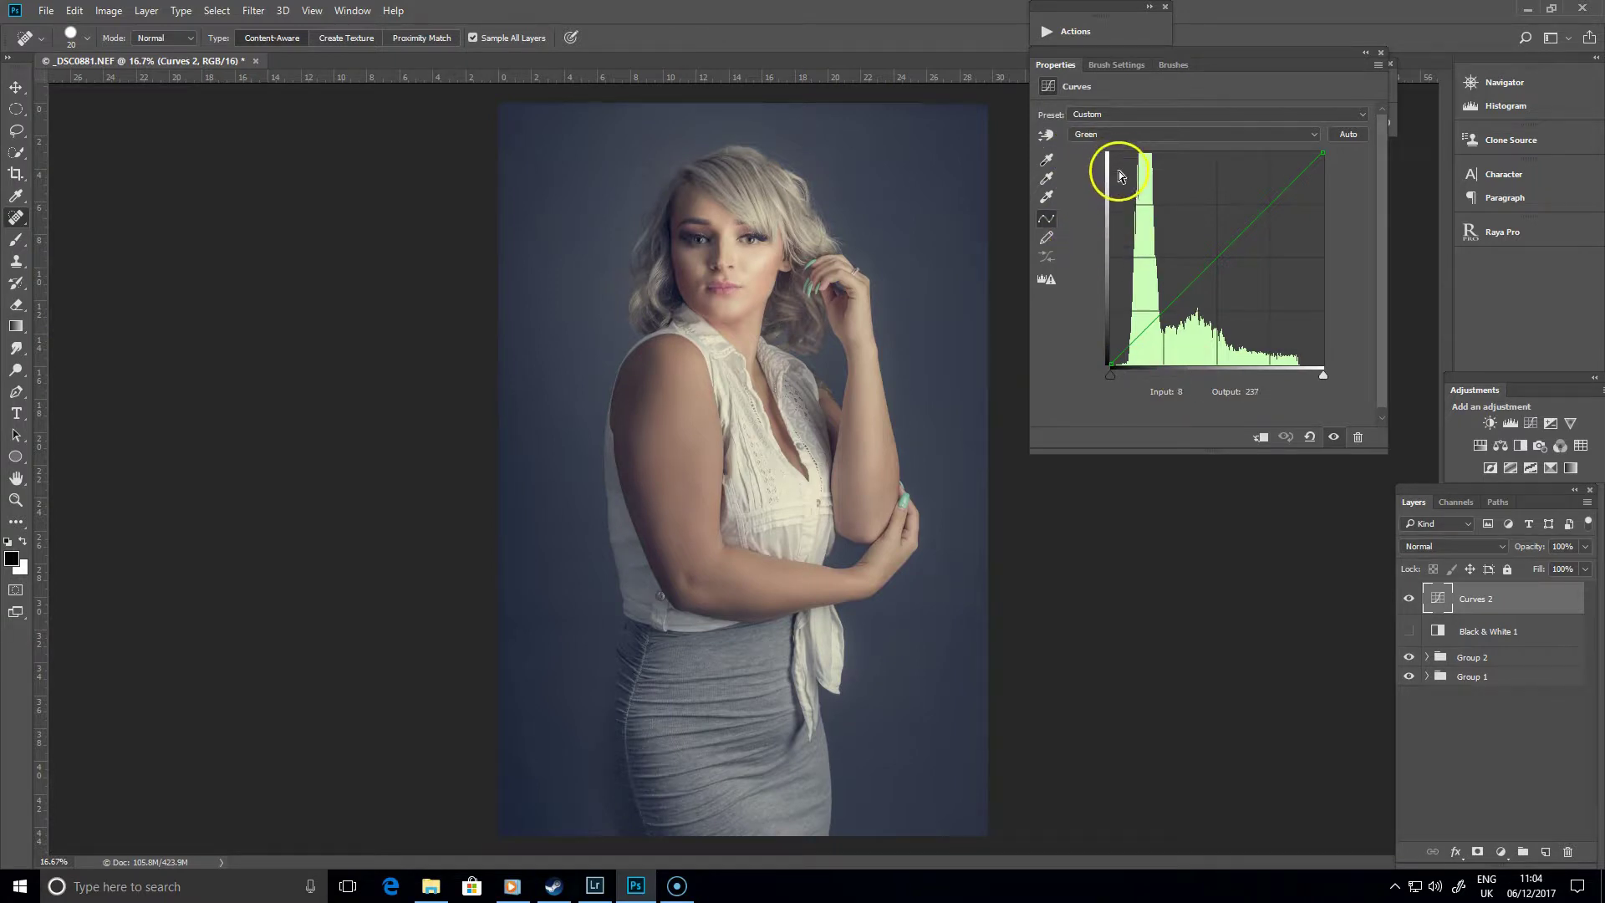
# Anchor the Green curve's midtones and highlights, pull its shadows down to input 6, output 3, and compare with the layer hidden
pyautogui.moveTo(1111, 365)
pyautogui.mouseDown()
pyautogui.moveTo(1109, 324)
pyautogui.moveTo(1107, 354)
pyautogui.moveTo(1127, 362)
pyautogui.moveTo(1100, 358)
pyautogui.mouseUp()
pyautogui.click(1195, 279)
pyautogui.click(1280, 193)
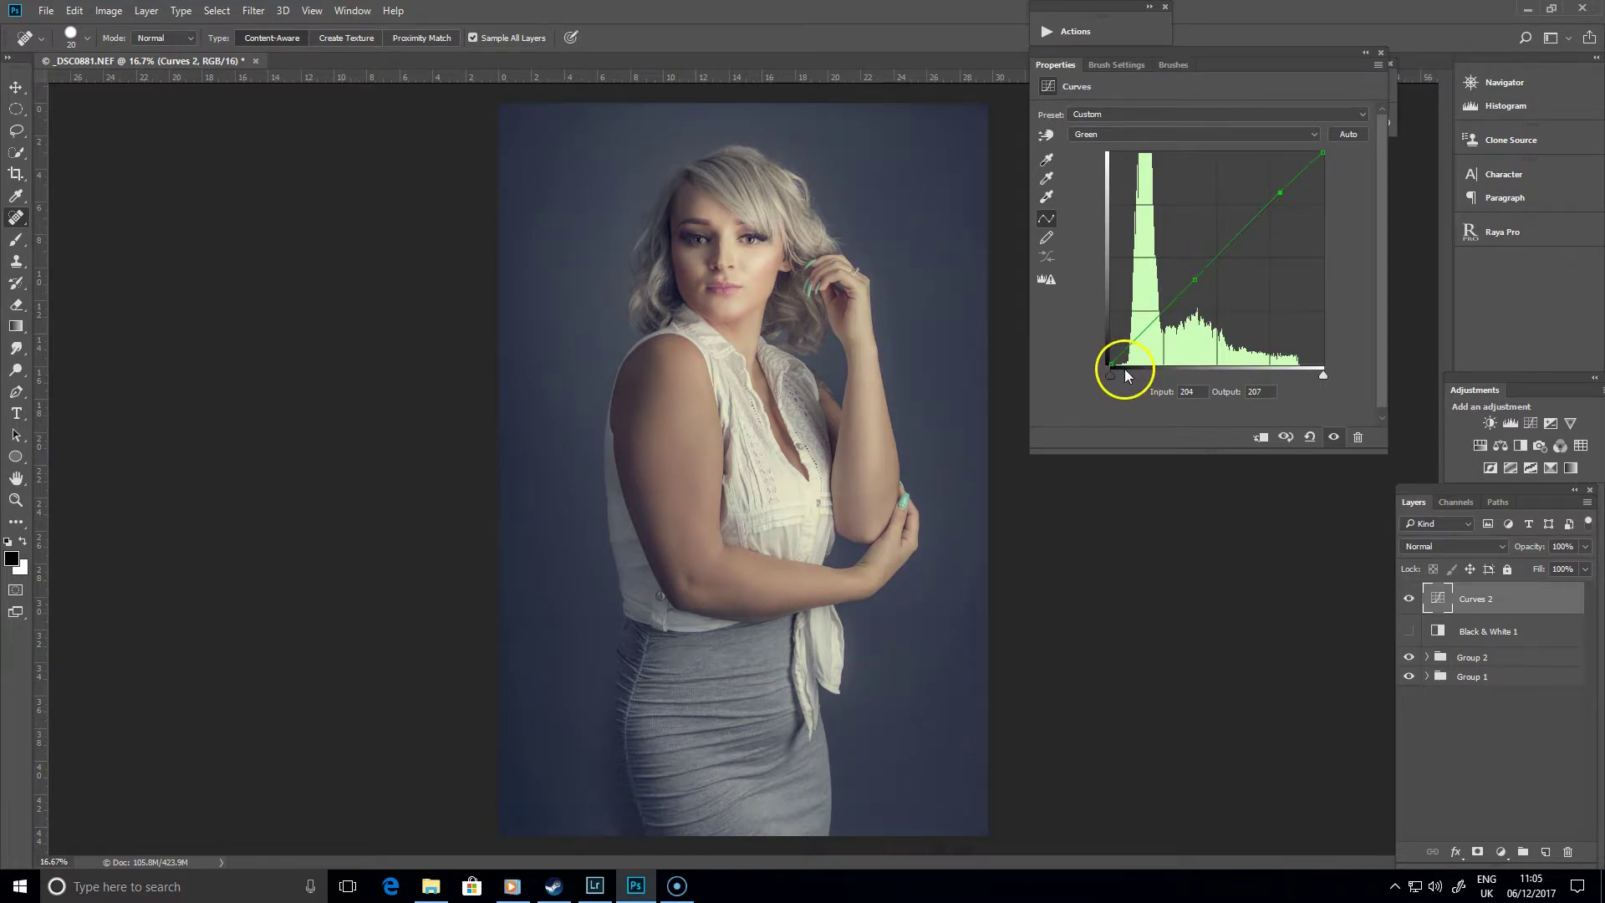
pyautogui.moveTo(1110, 365); pyautogui.dragTo(1112, 365)
pyautogui.moveTo(1105, 365); pyautogui.dragTo(1116, 362)
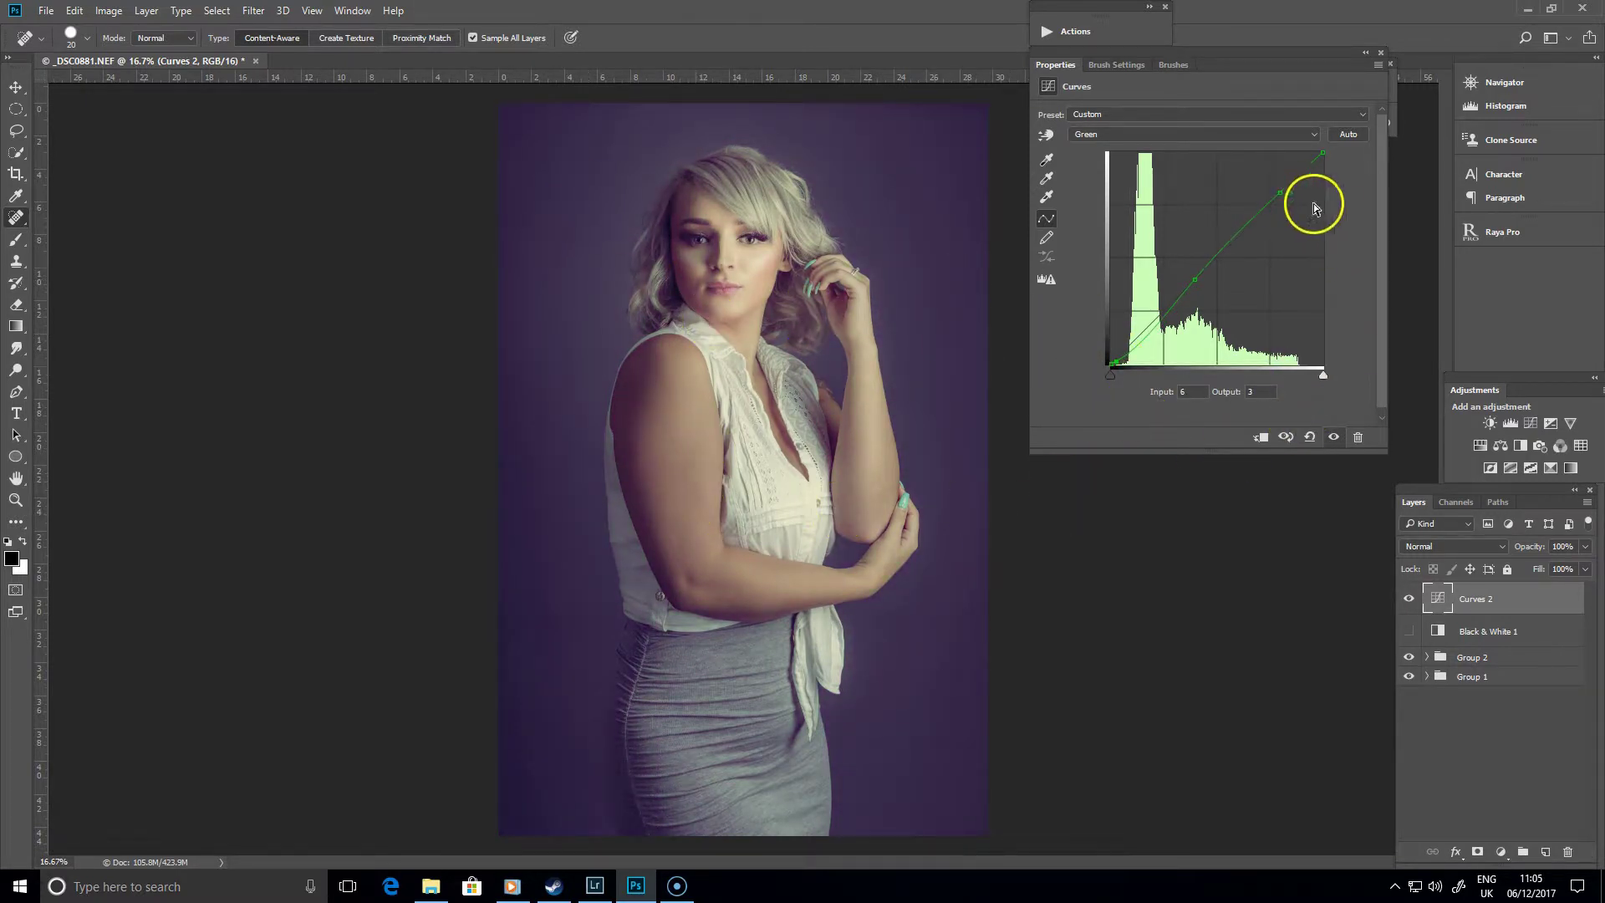
pyautogui.click(1408, 598)
pyautogui.click(1408, 597)
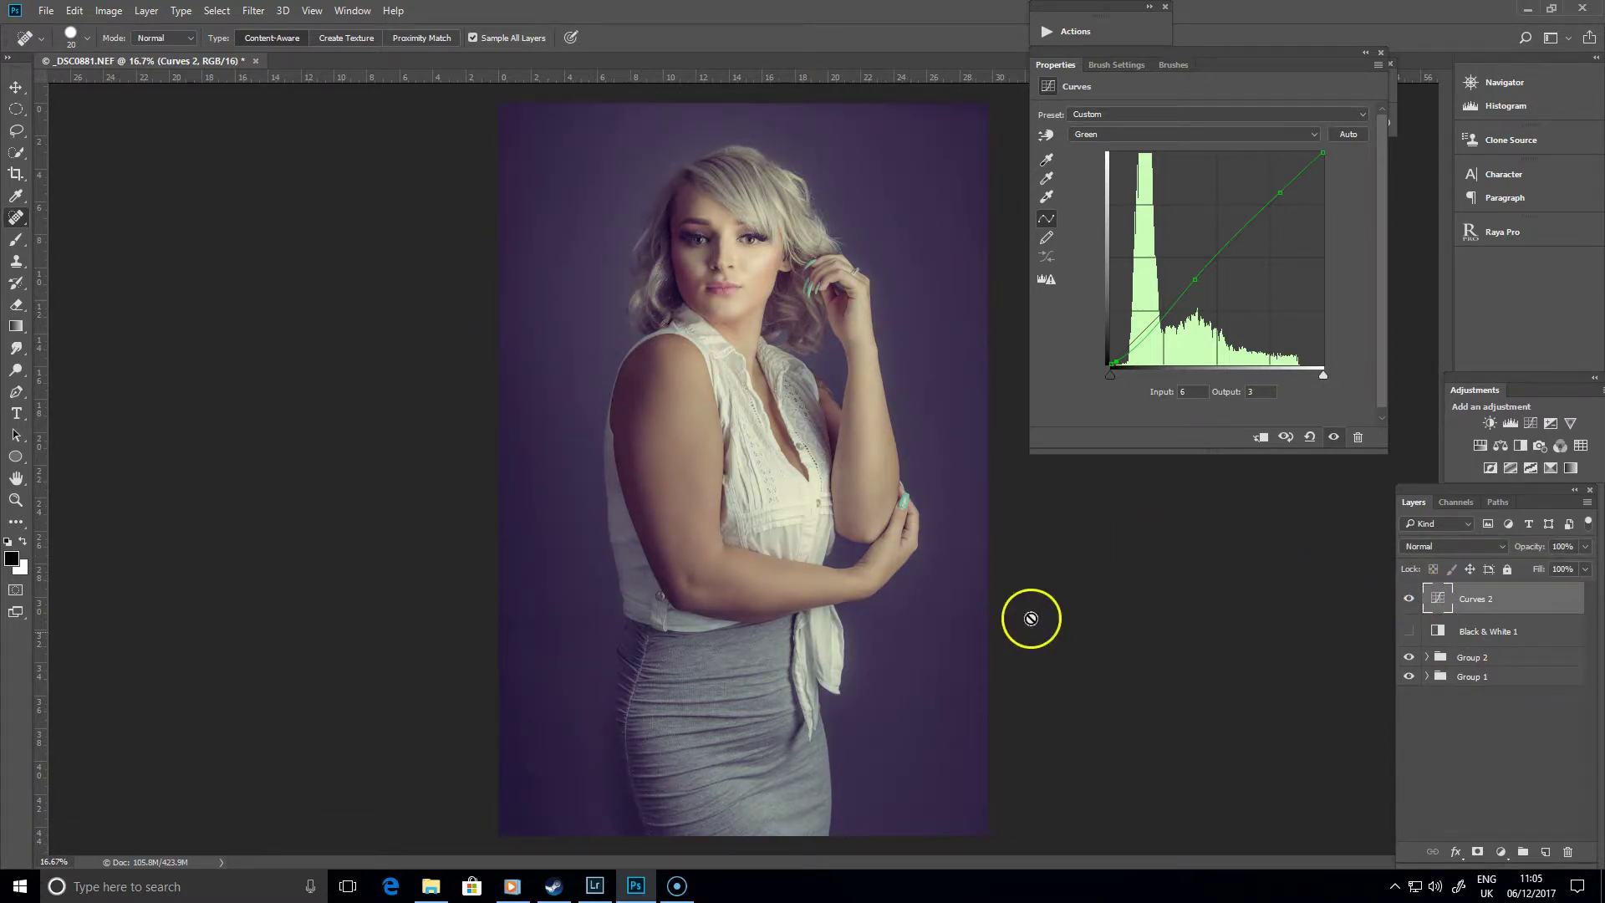
# Restore the previous curve state and neutralise the Blue channel with black output 0 and white output 255
pyautogui.click(1203, 134)
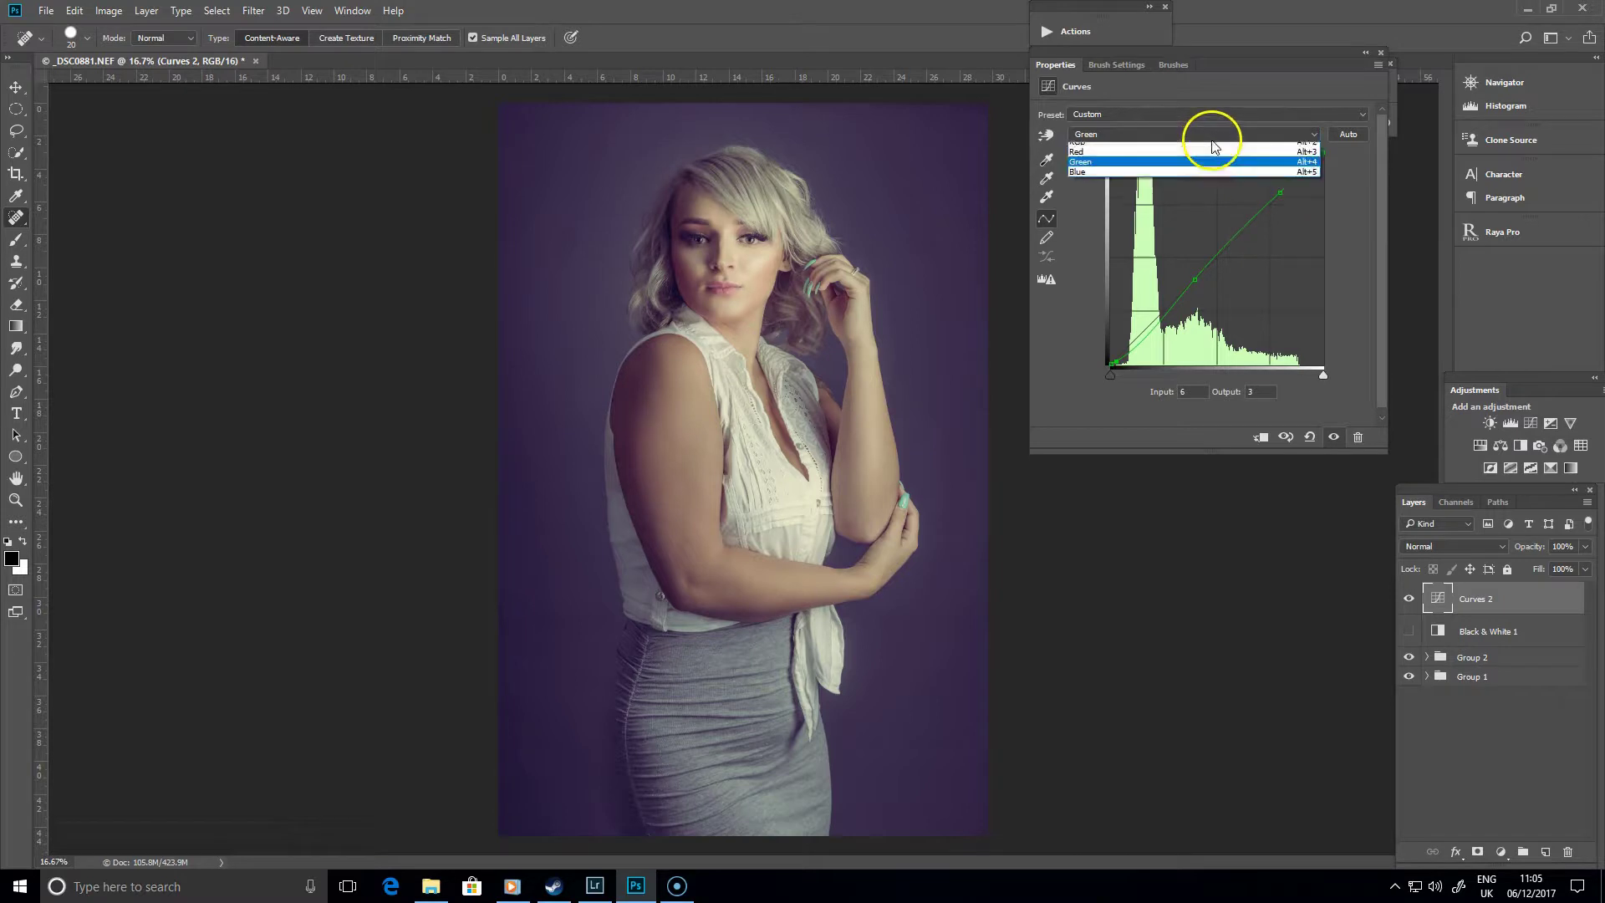
pyautogui.click(1147, 178)
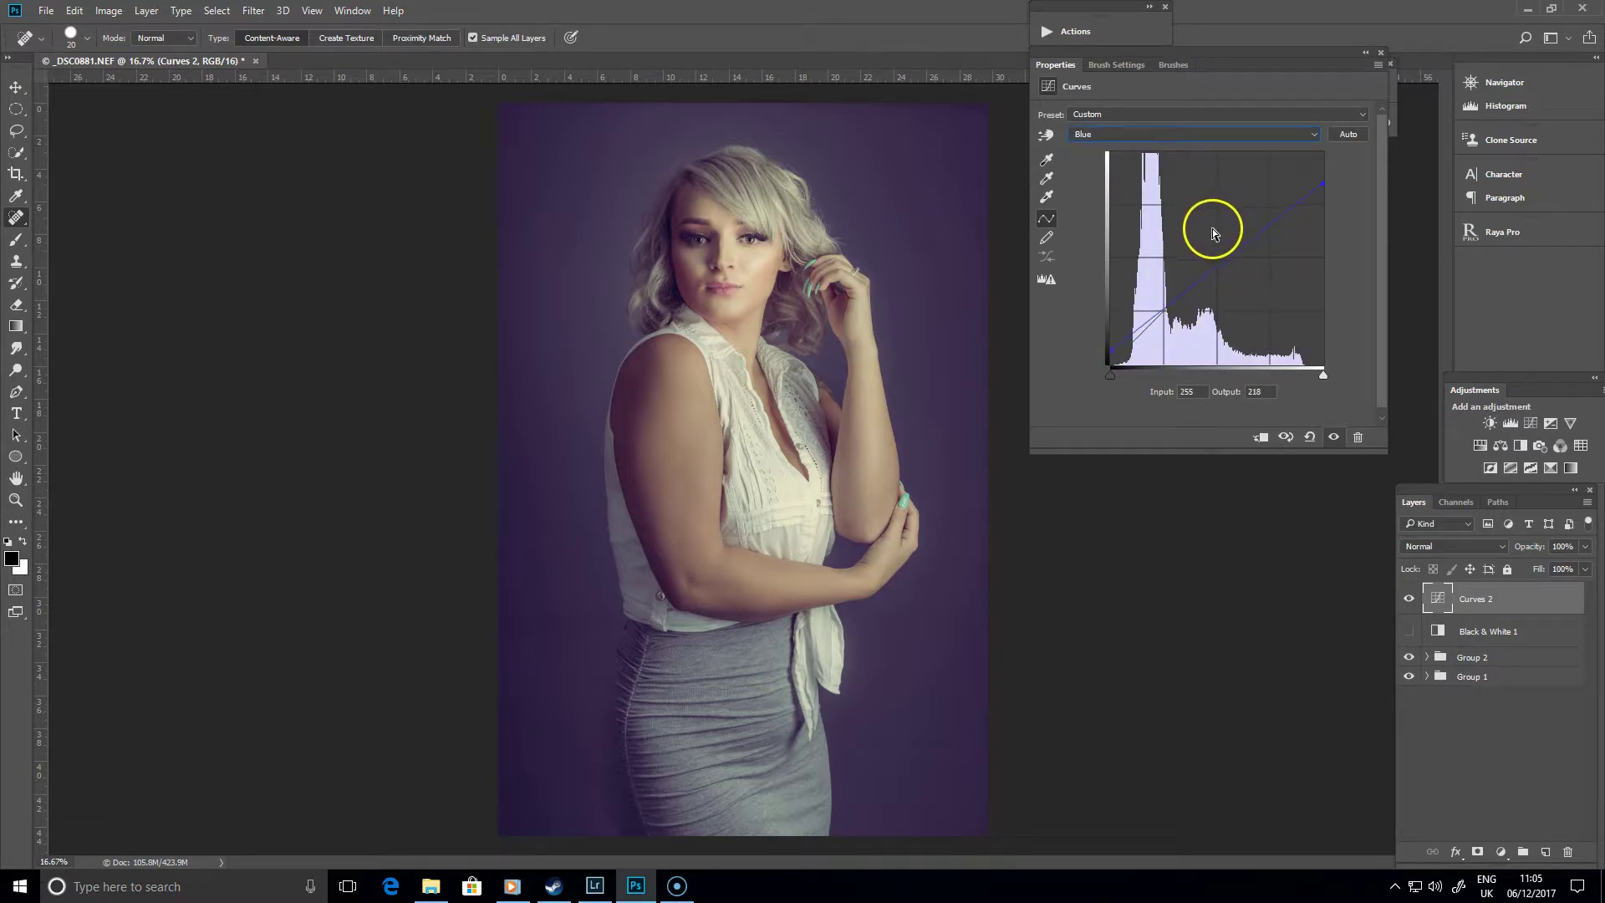
pyautogui.click(1308, 437)
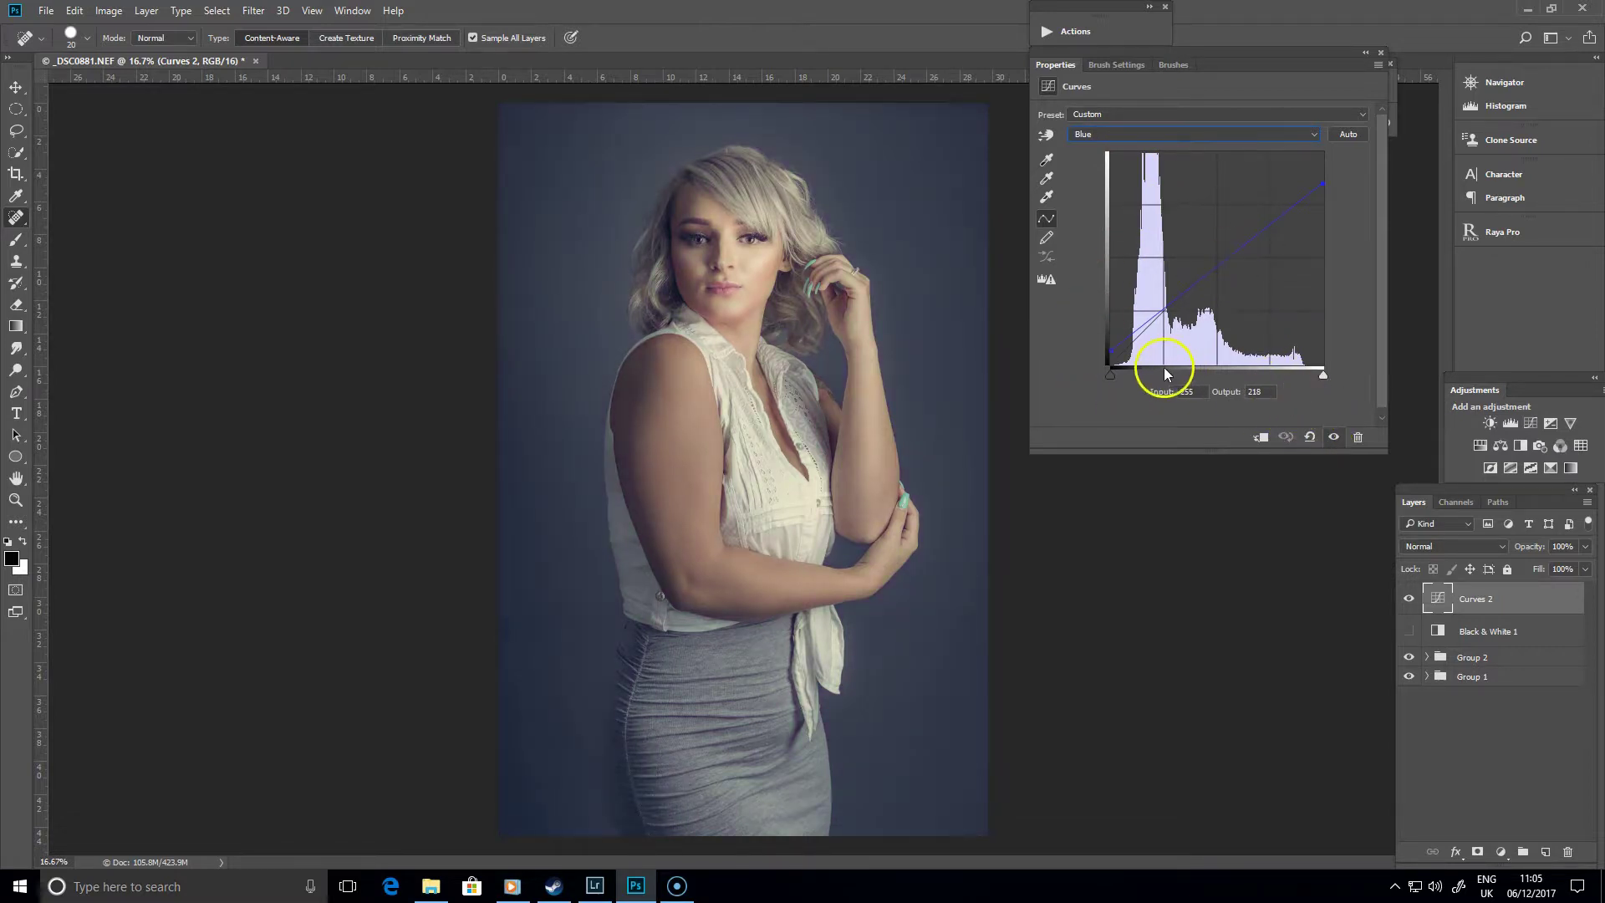
pyautogui.moveTo(1112, 351); pyautogui.dragTo(1105, 384)
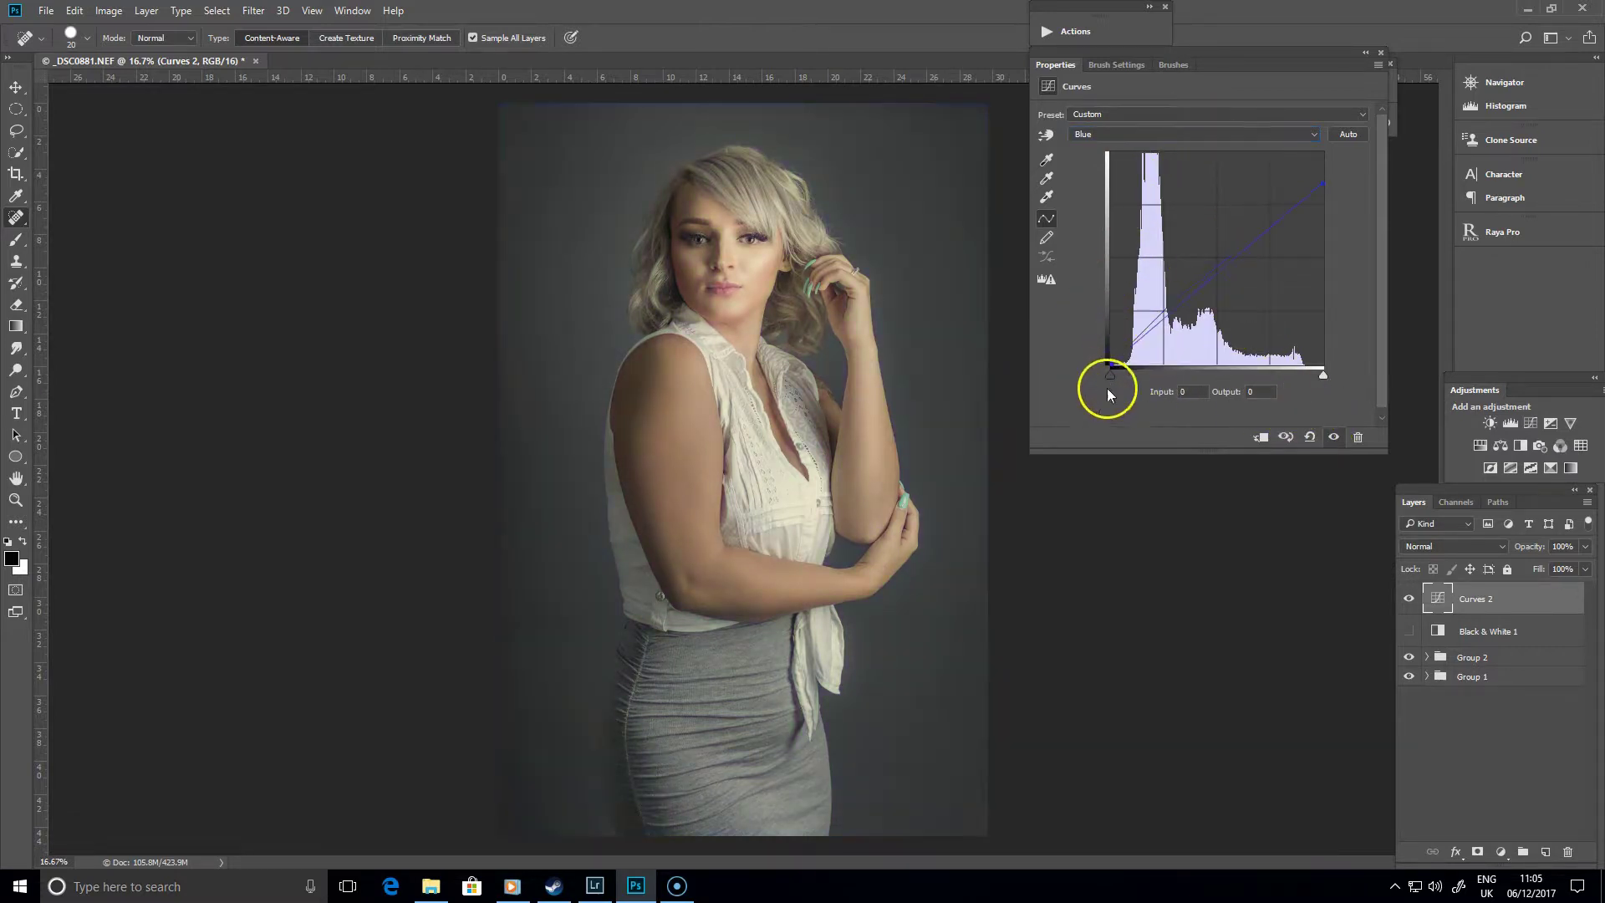
pyautogui.moveTo(1320, 189); pyautogui.dragTo(1339, 146)
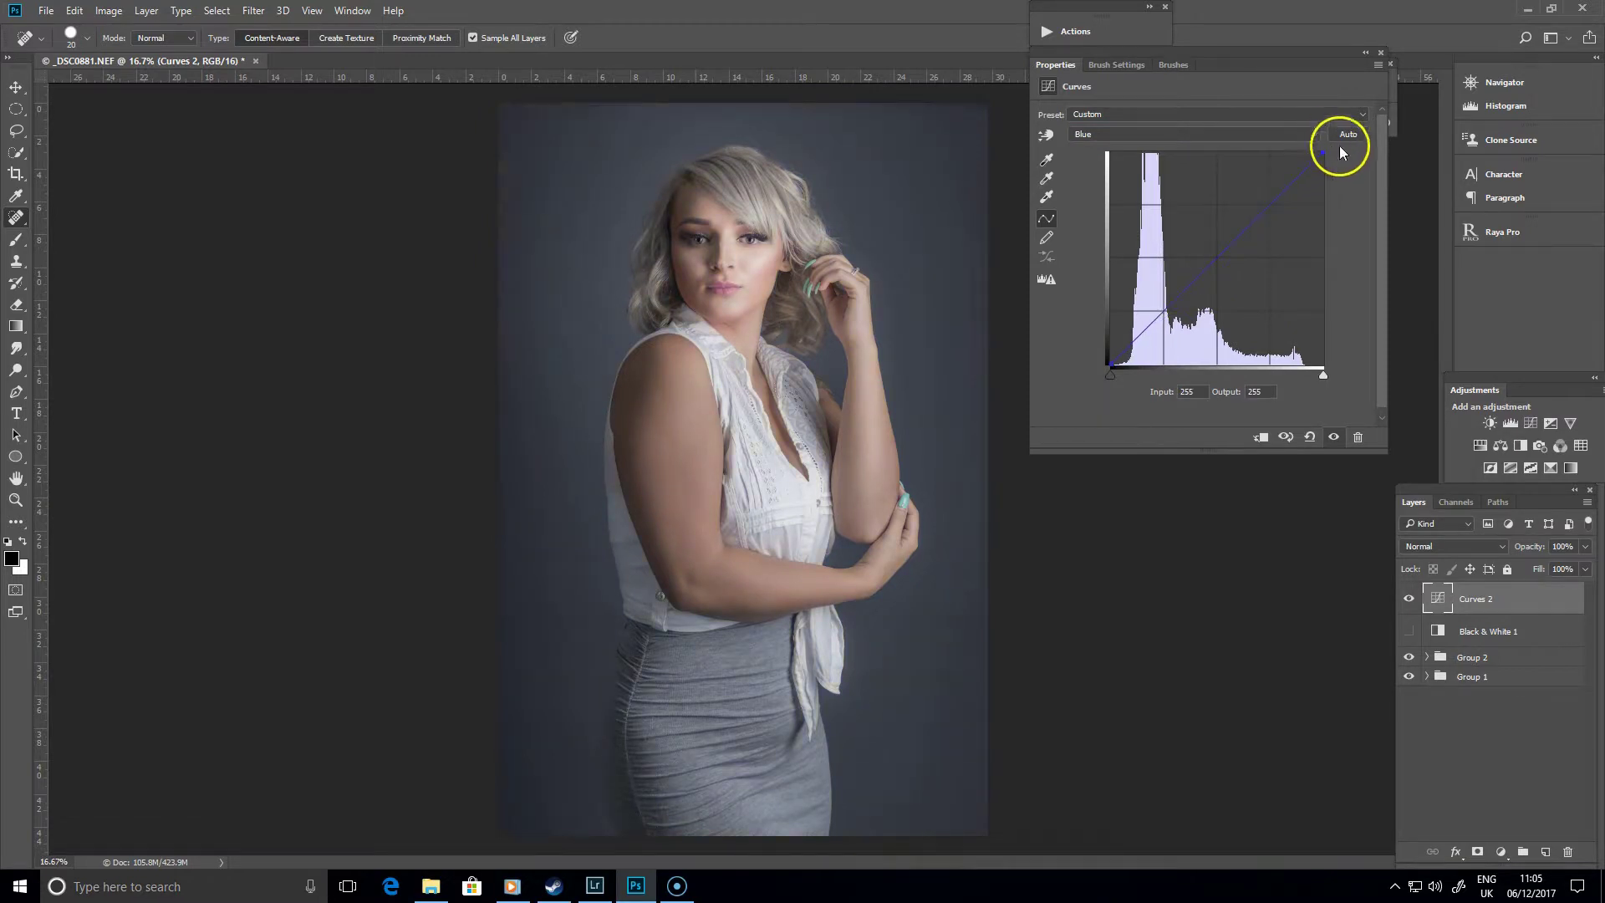
# Shift the Green channel's black point to input 11, output 3, and try white point input 247 before returning it to 255
pyautogui.click(1158, 135)
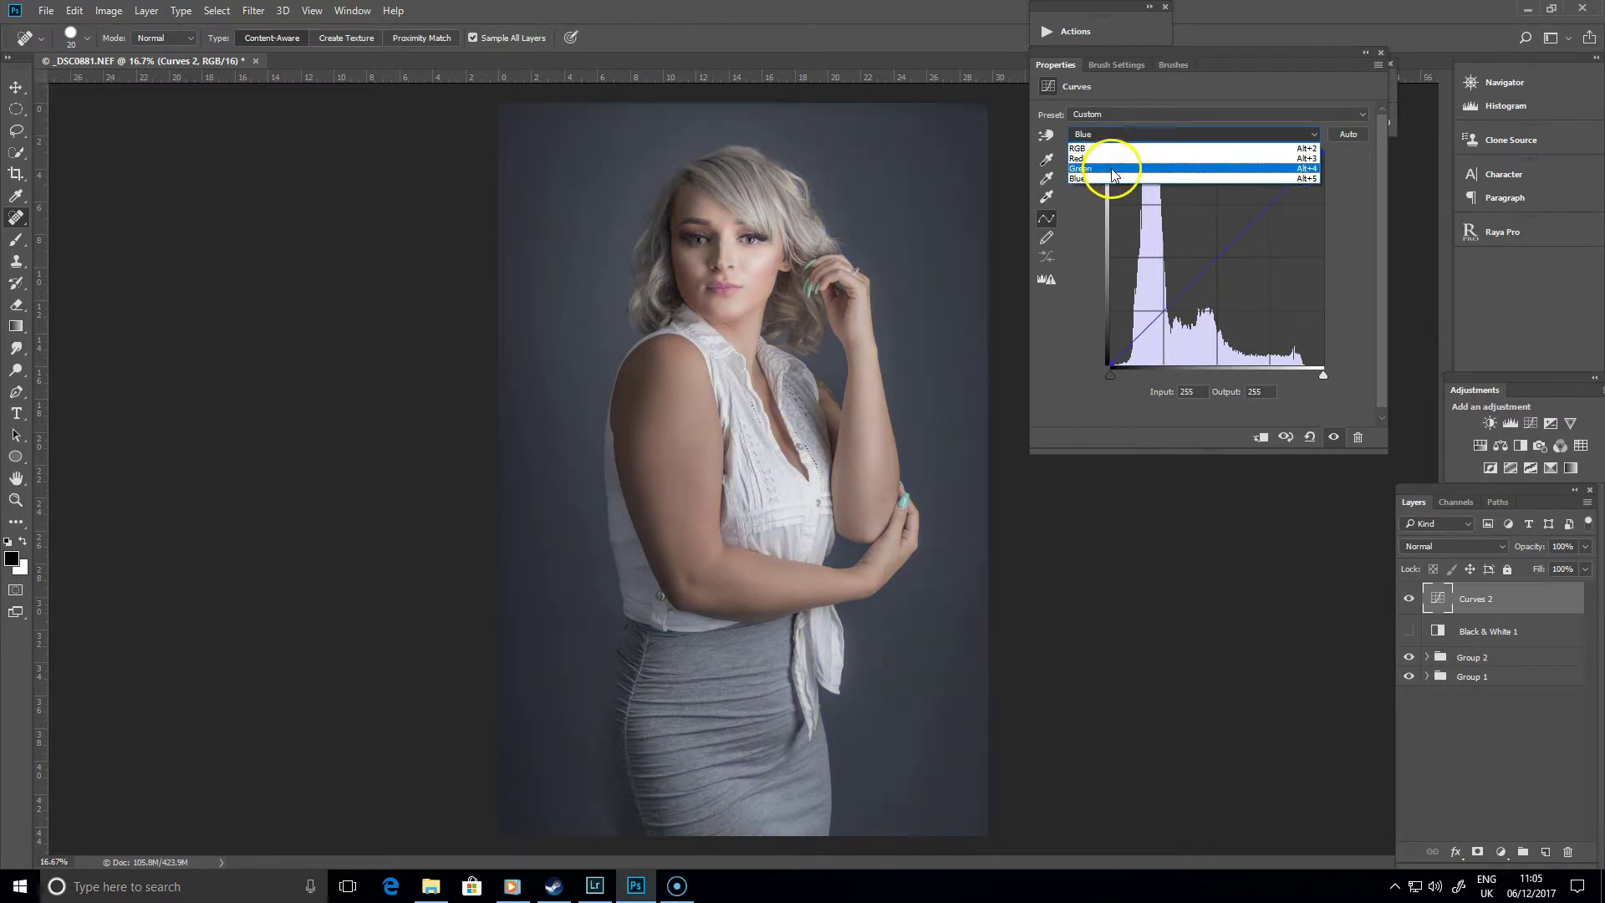
pyautogui.click(1111, 168)
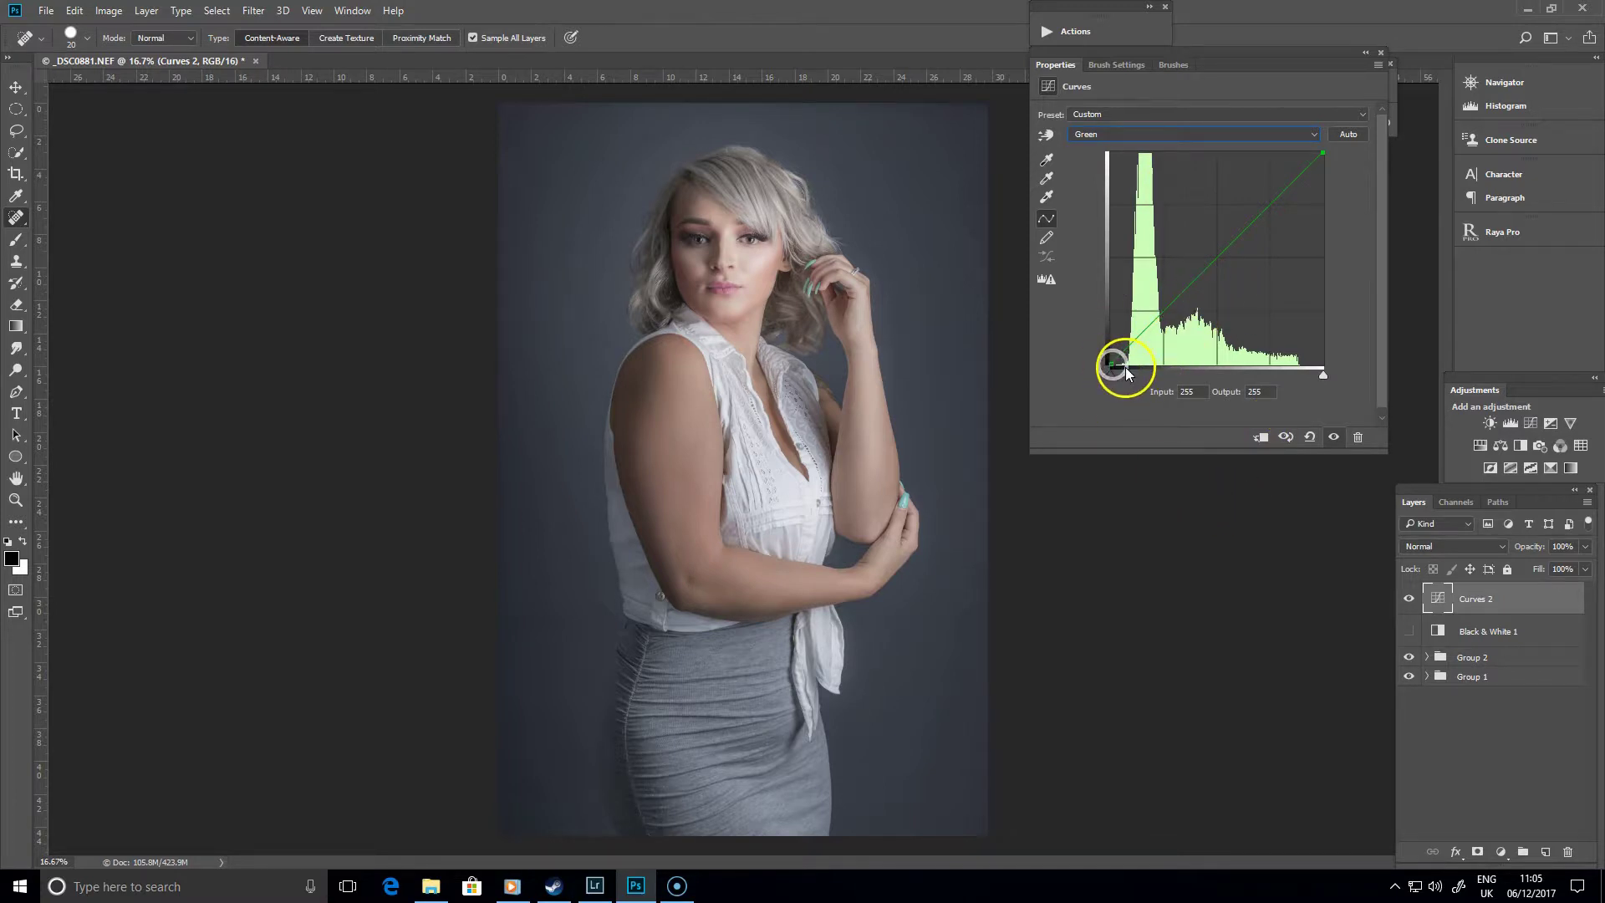
pyautogui.moveTo(1135, 371)
pyautogui.mouseDown()
pyautogui.moveTo(1107, 361)
pyautogui.moveTo(1139, 350)
pyautogui.moveTo(1124, 362)
pyautogui.mouseUp()
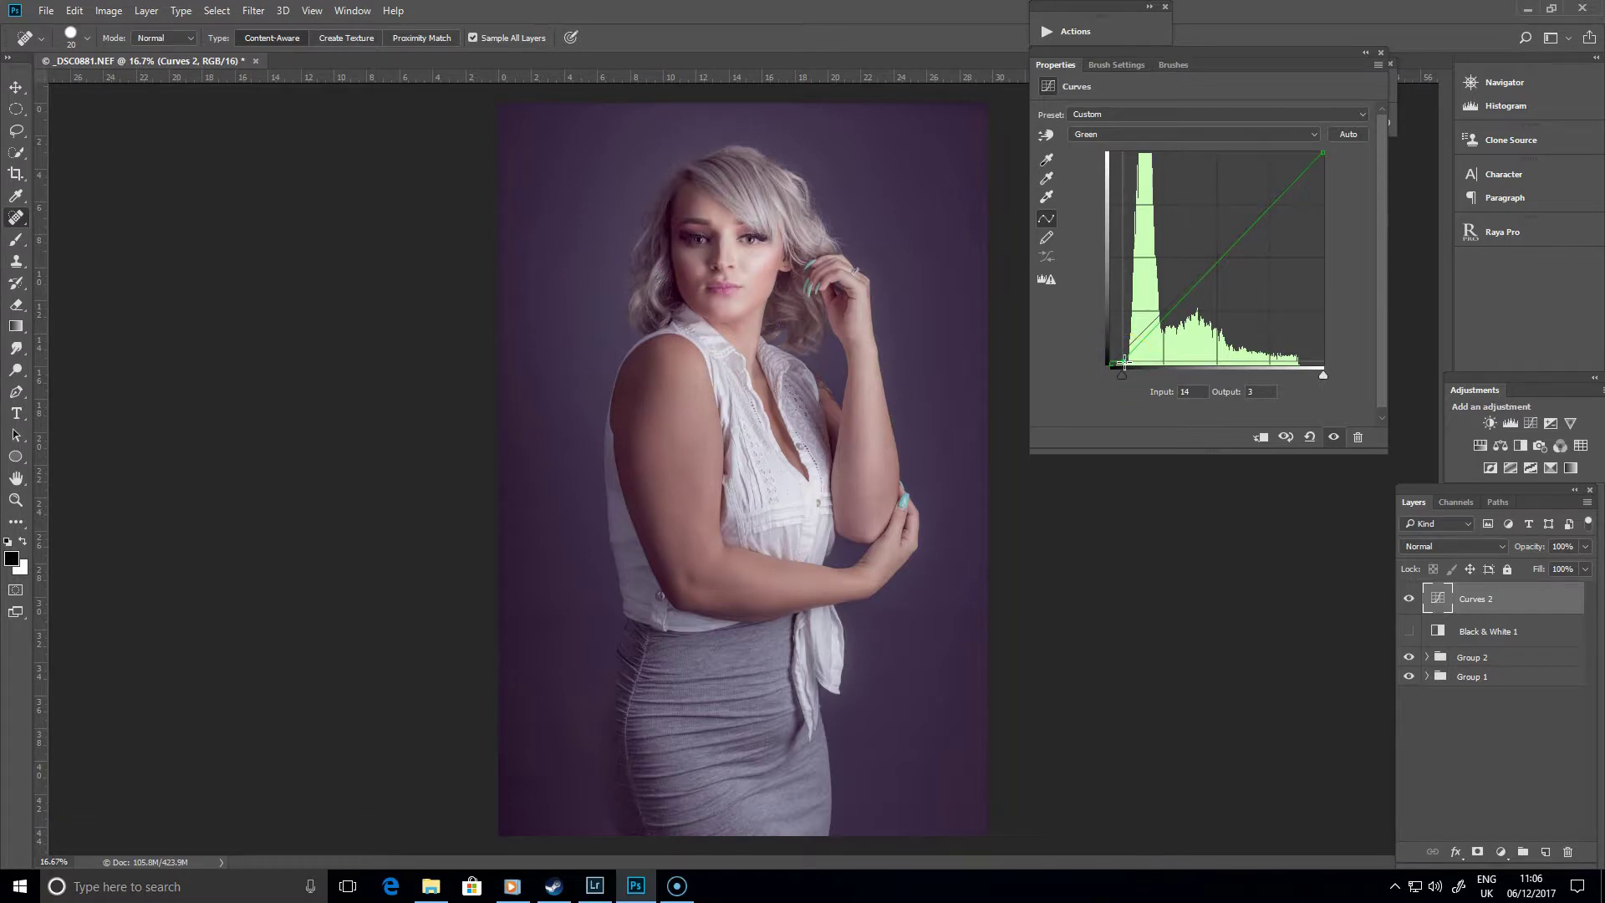
pyautogui.moveTo(1124, 363); pyautogui.dragTo(1123, 355)
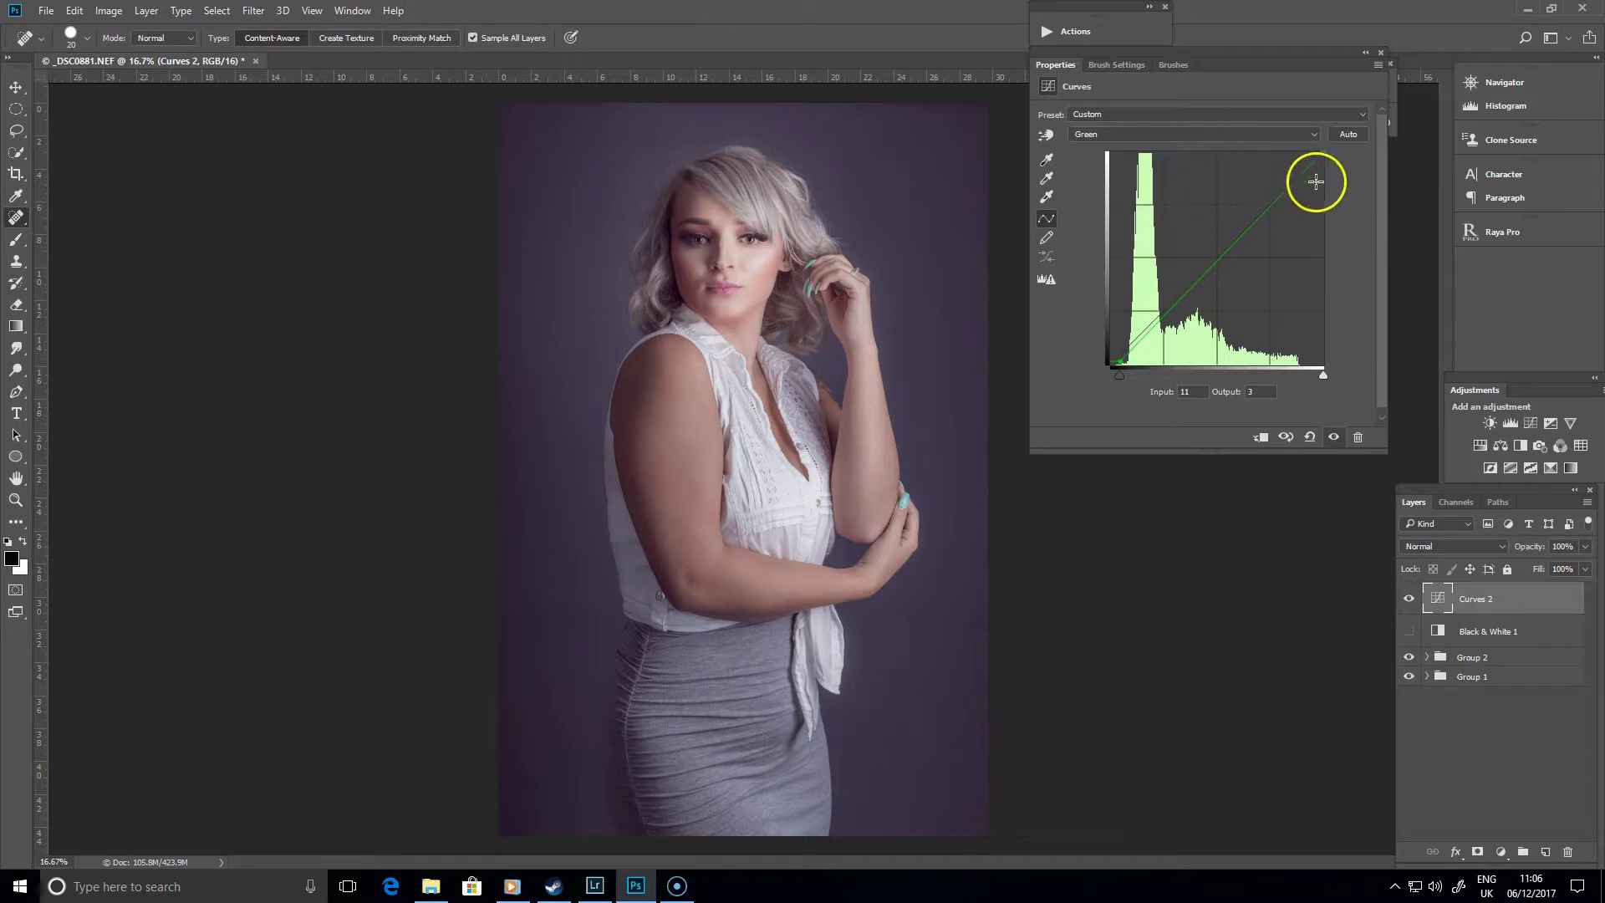
pyautogui.moveTo(1322, 153)
pyautogui.mouseDown()
pyautogui.moveTo(1332, 183)
pyautogui.moveTo(1330, 148)
pyautogui.moveTo(1254, 158)
pyautogui.moveTo(1319, 152)
pyautogui.mouseUp()
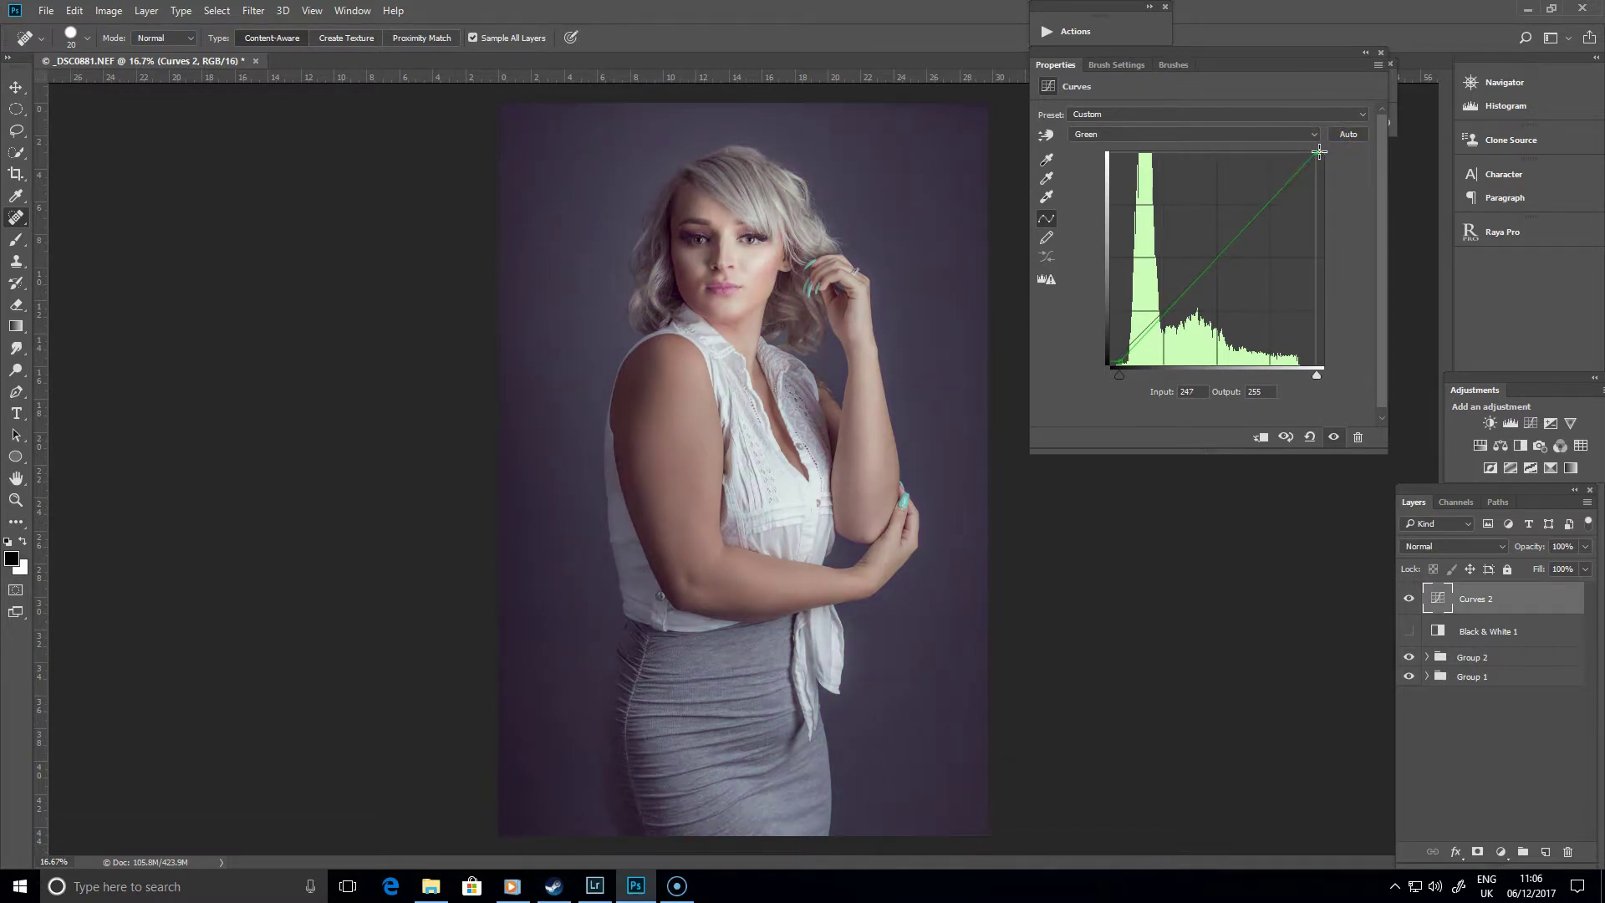
pyautogui.moveTo(1318, 151); pyautogui.dragTo(1332, 150)
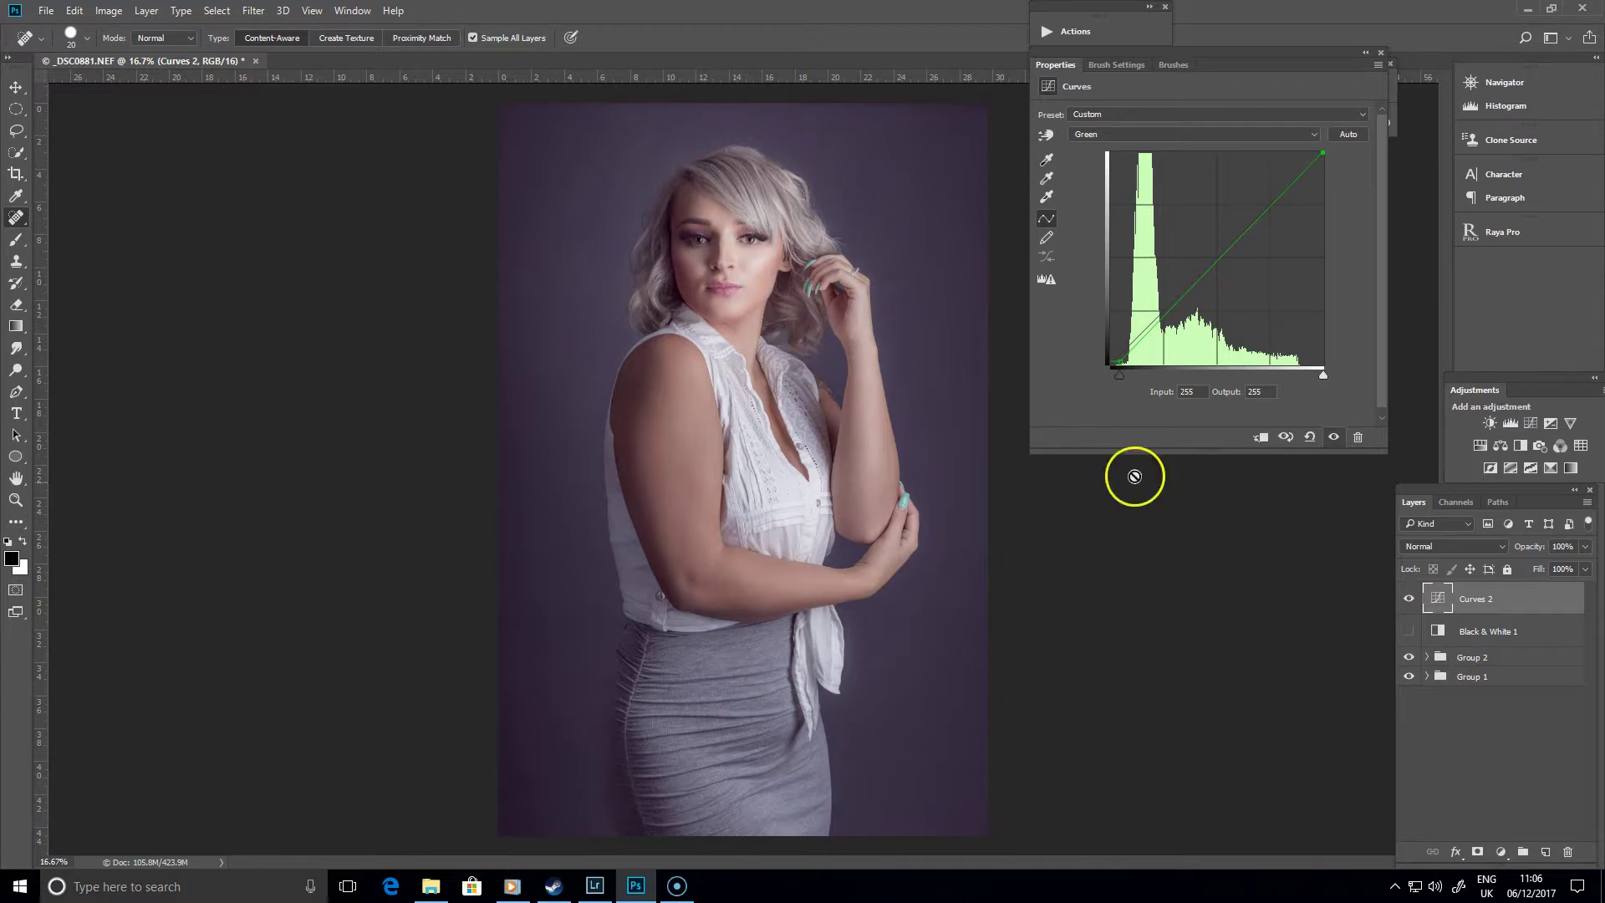
# Revert the Green endpoint changes and straighten the Blue channel's curve again to outputs 0 and 255
pyautogui.click(1312, 435)
pyautogui.click(1276, 134)
pyautogui.click(1158, 173)
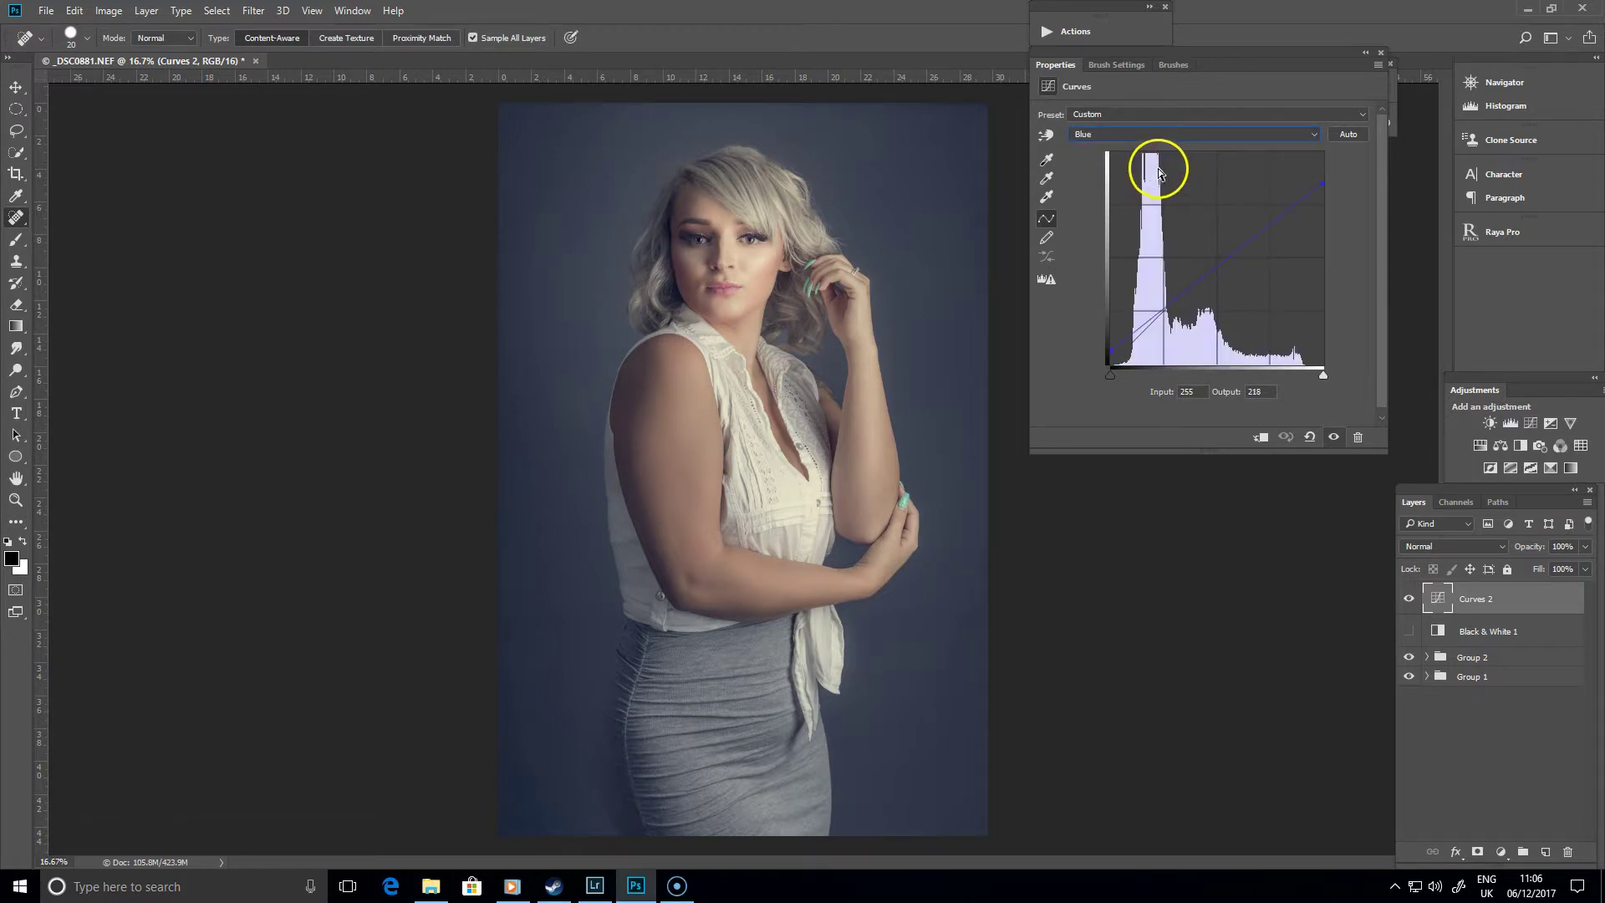
pyautogui.moveTo(1327, 184); pyautogui.dragTo(1335, 144)
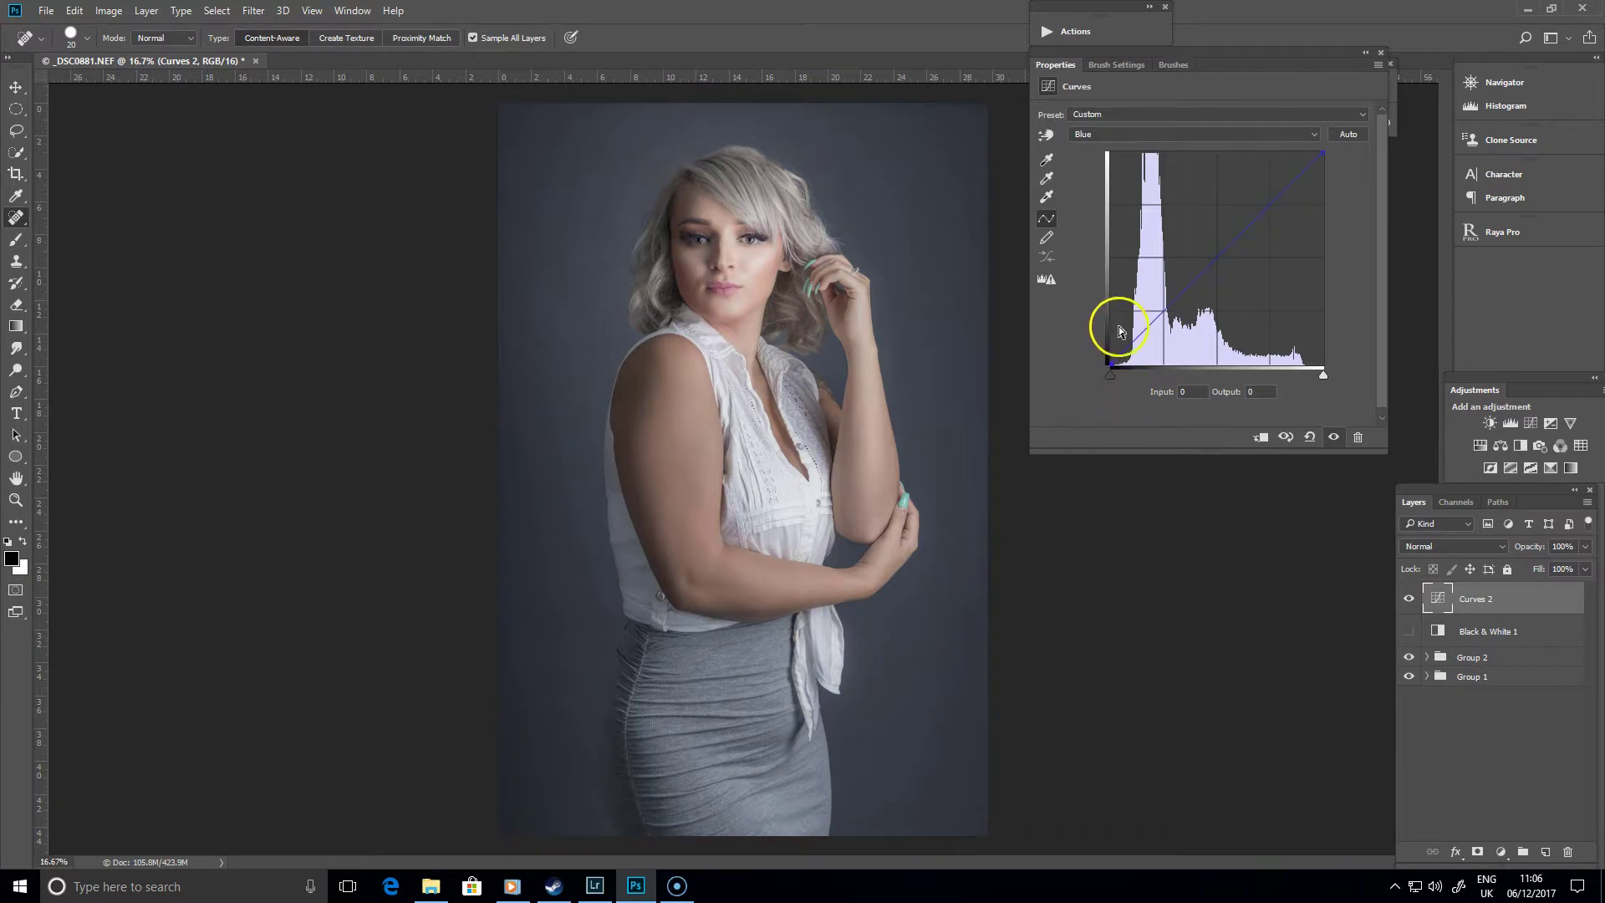
# Try a Red channel midtone point at input 152, output 149, and delete it
pyautogui.click(1151, 134)
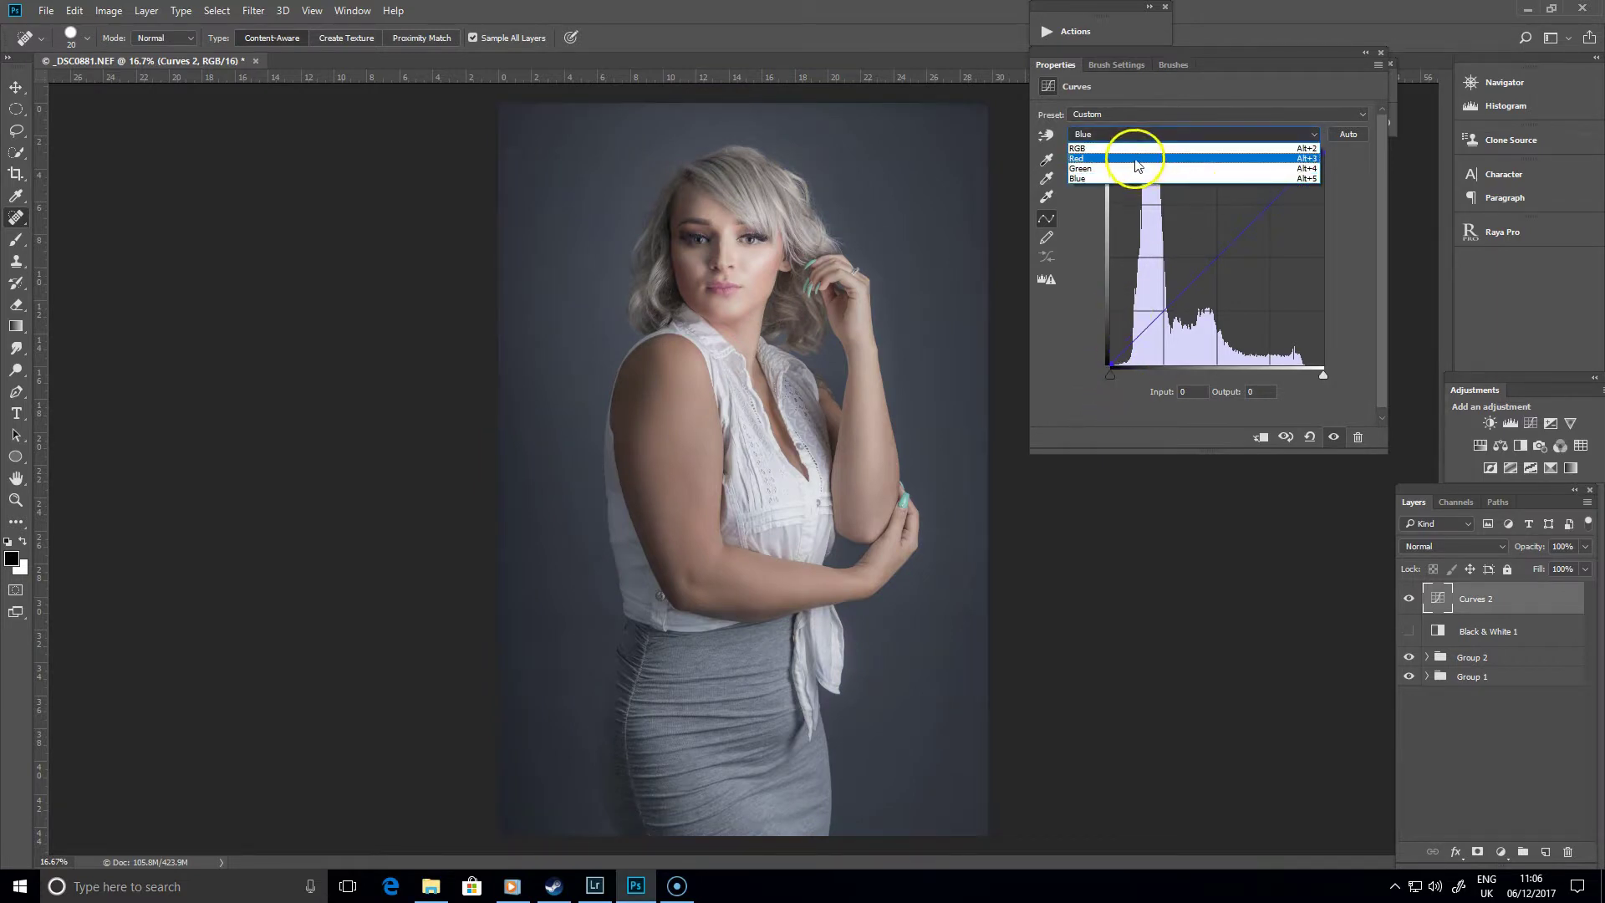
pyautogui.click(1136, 159)
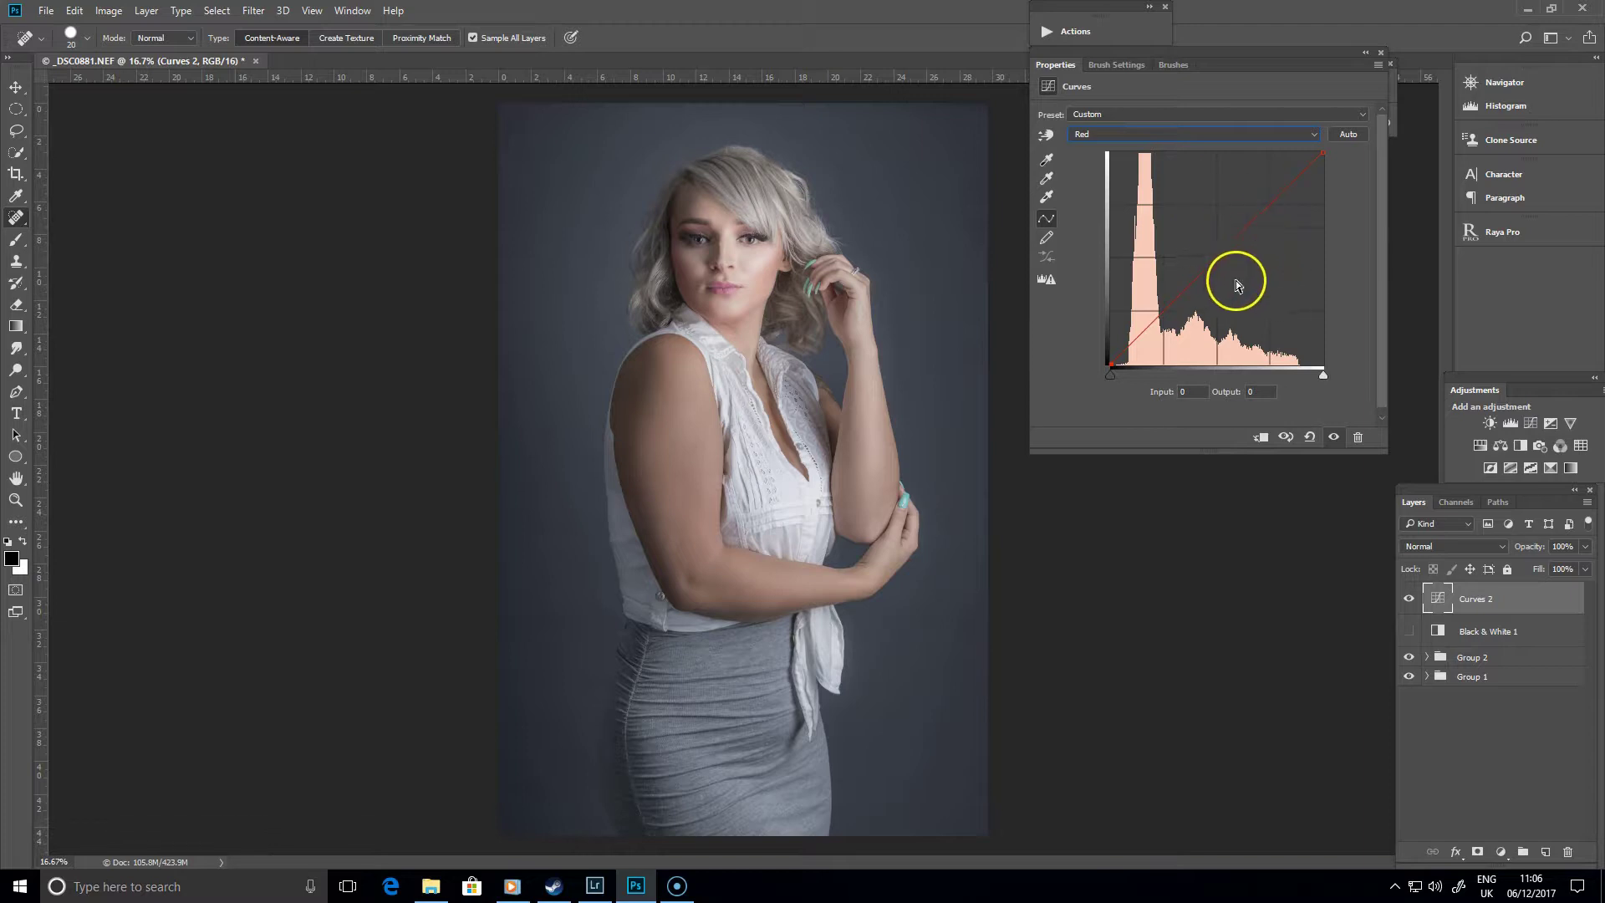
pyautogui.moveTo(1218, 258)
pyautogui.mouseDown()
pyautogui.moveTo(1186, 204)
pyautogui.moveTo(1219, 263)
pyautogui.moveTo(1288, 314)
pyautogui.moveTo(1236, 240)
pyautogui.mouseUp()
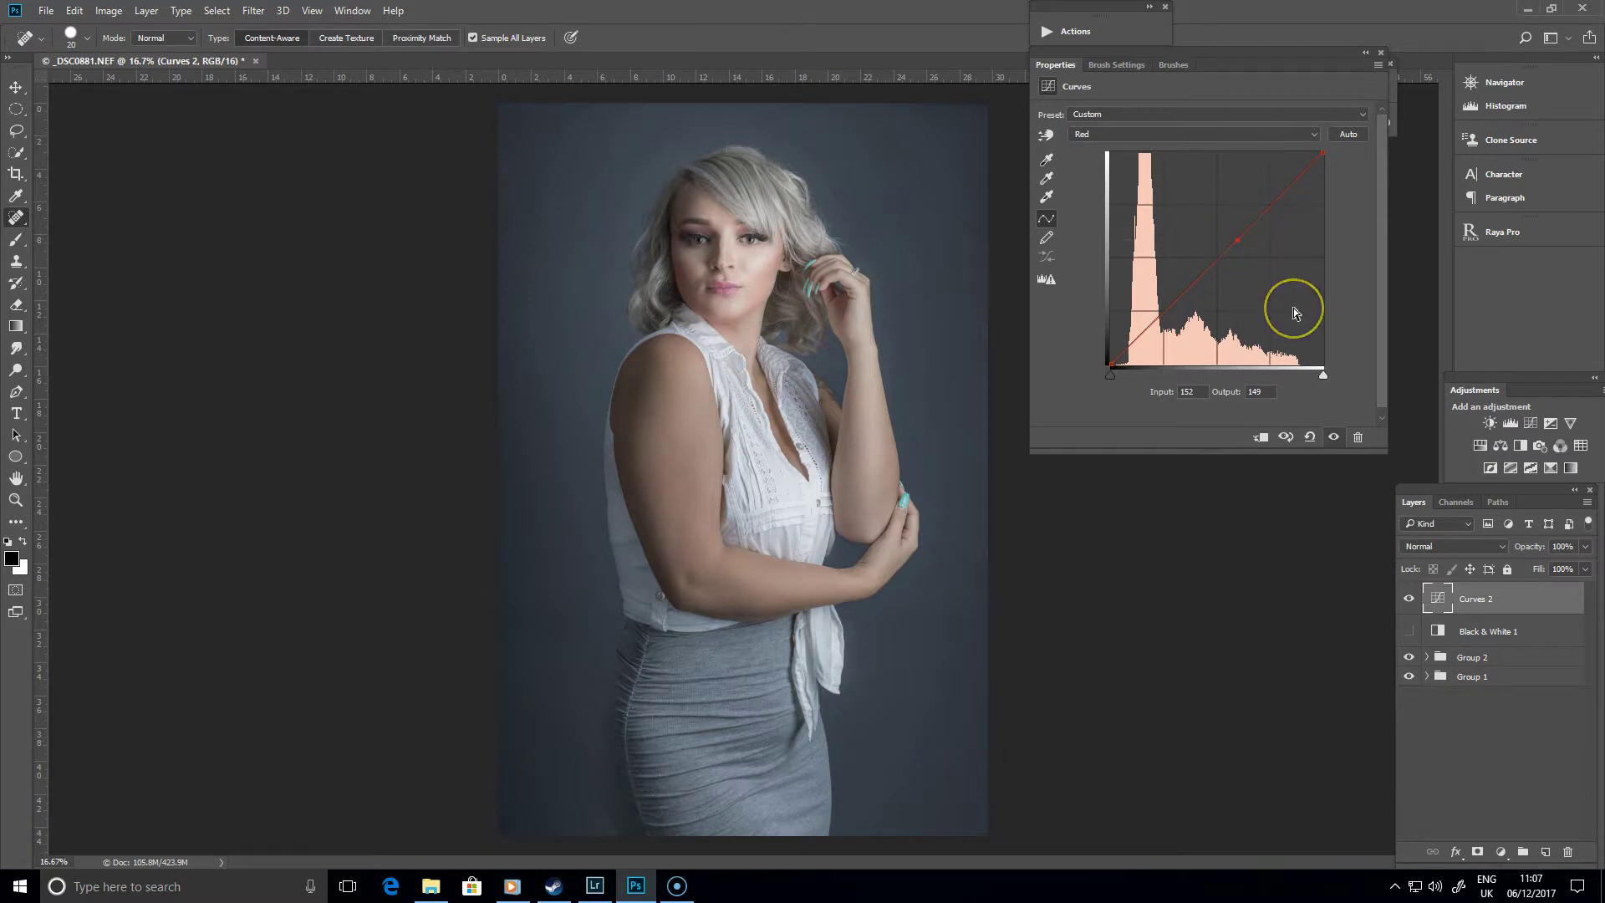
pyautogui.press('Delete')
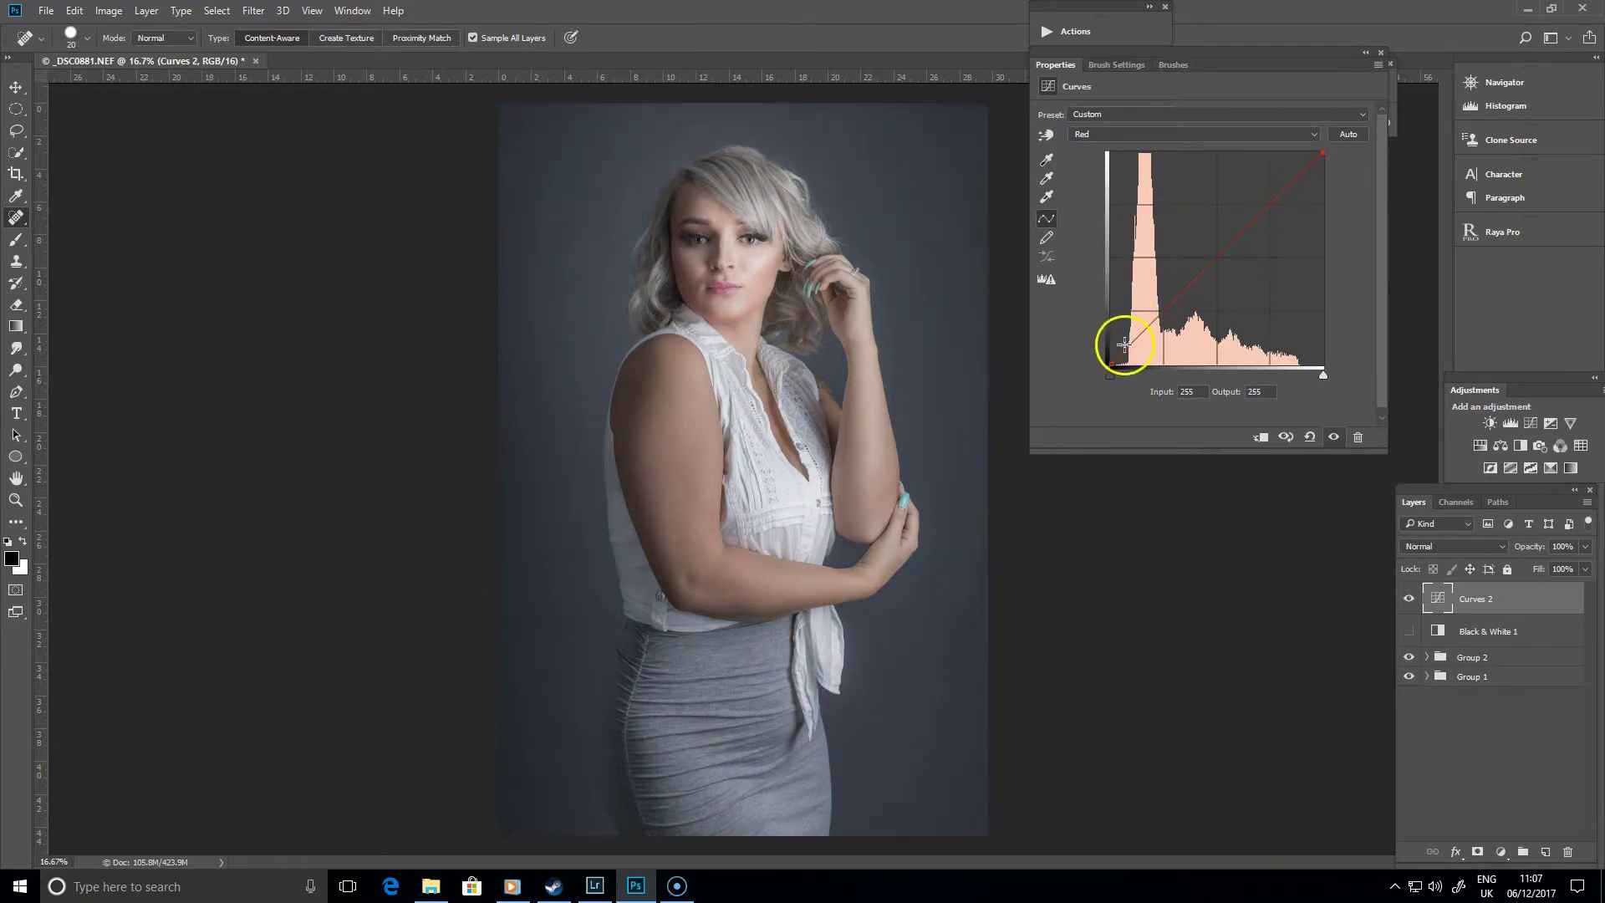
# Demonstrate the Red channel's black point at output 31, then at input 36, output 3, and return it to 0, 0
pyautogui.moveTo(1117, 359)
pyautogui.mouseDown()
pyautogui.moveTo(1139, 357)
pyautogui.moveTo(1110, 354)
pyautogui.moveTo(1133, 386)
pyautogui.moveTo(1111, 360)
pyautogui.mouseUp()
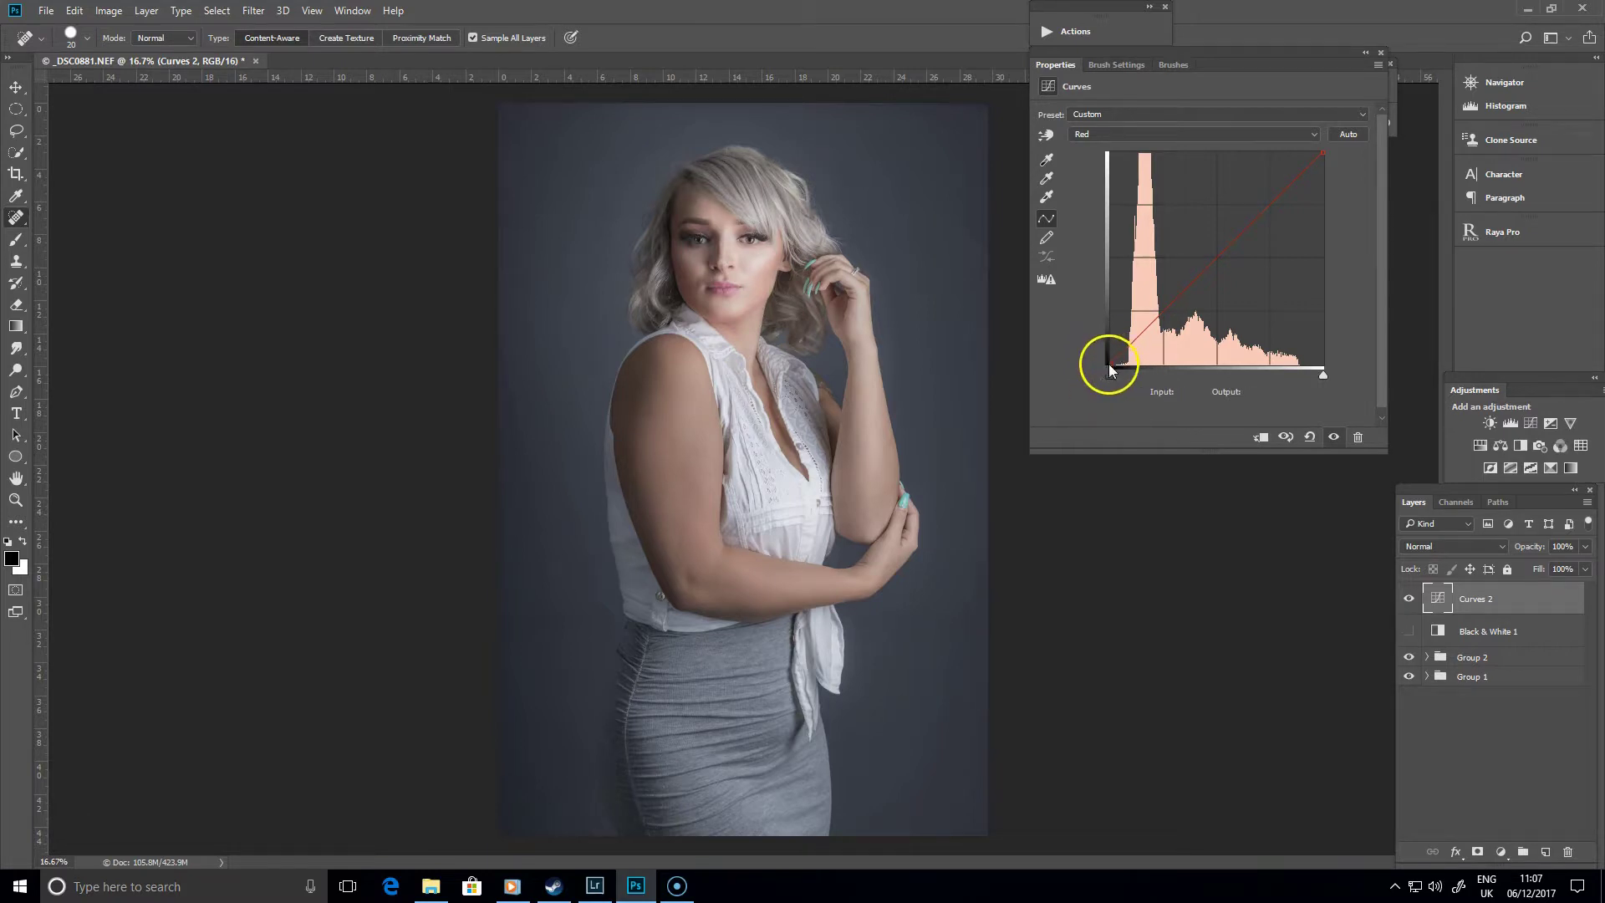
pyautogui.moveTo(1104, 352); pyautogui.dragTo(1109, 338)
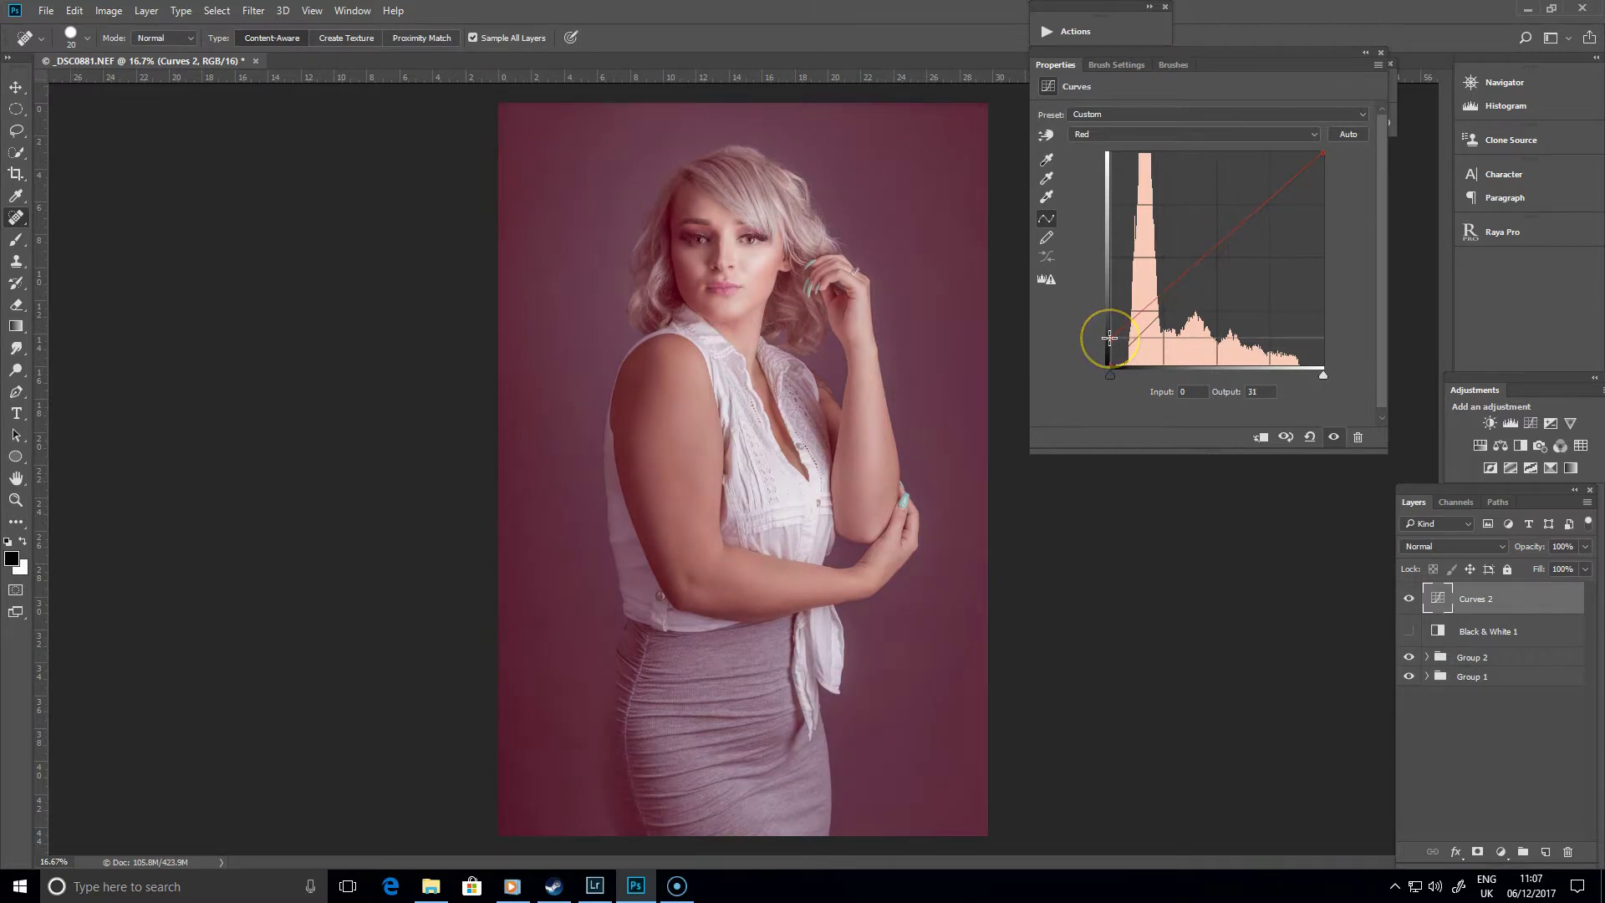
pyautogui.moveTo(1108, 338); pyautogui.dragTo(1140, 362)
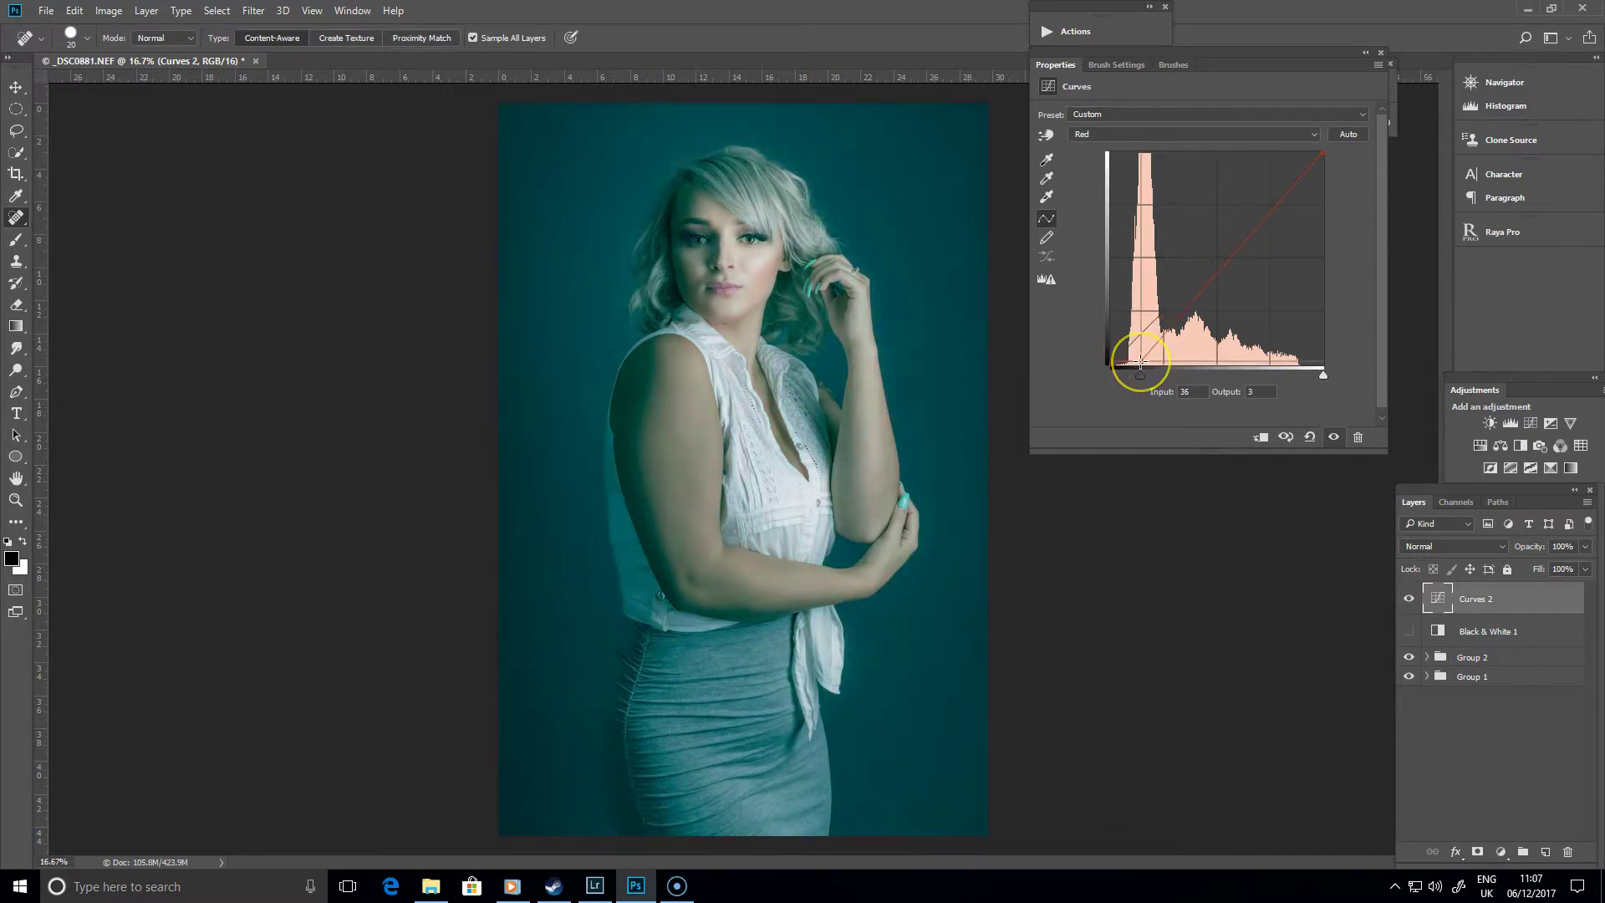
pyautogui.moveTo(1140, 362)
pyautogui.mouseDown()
pyautogui.moveTo(1107, 363)
pyautogui.moveTo(1129, 355)
pyautogui.mouseUp()
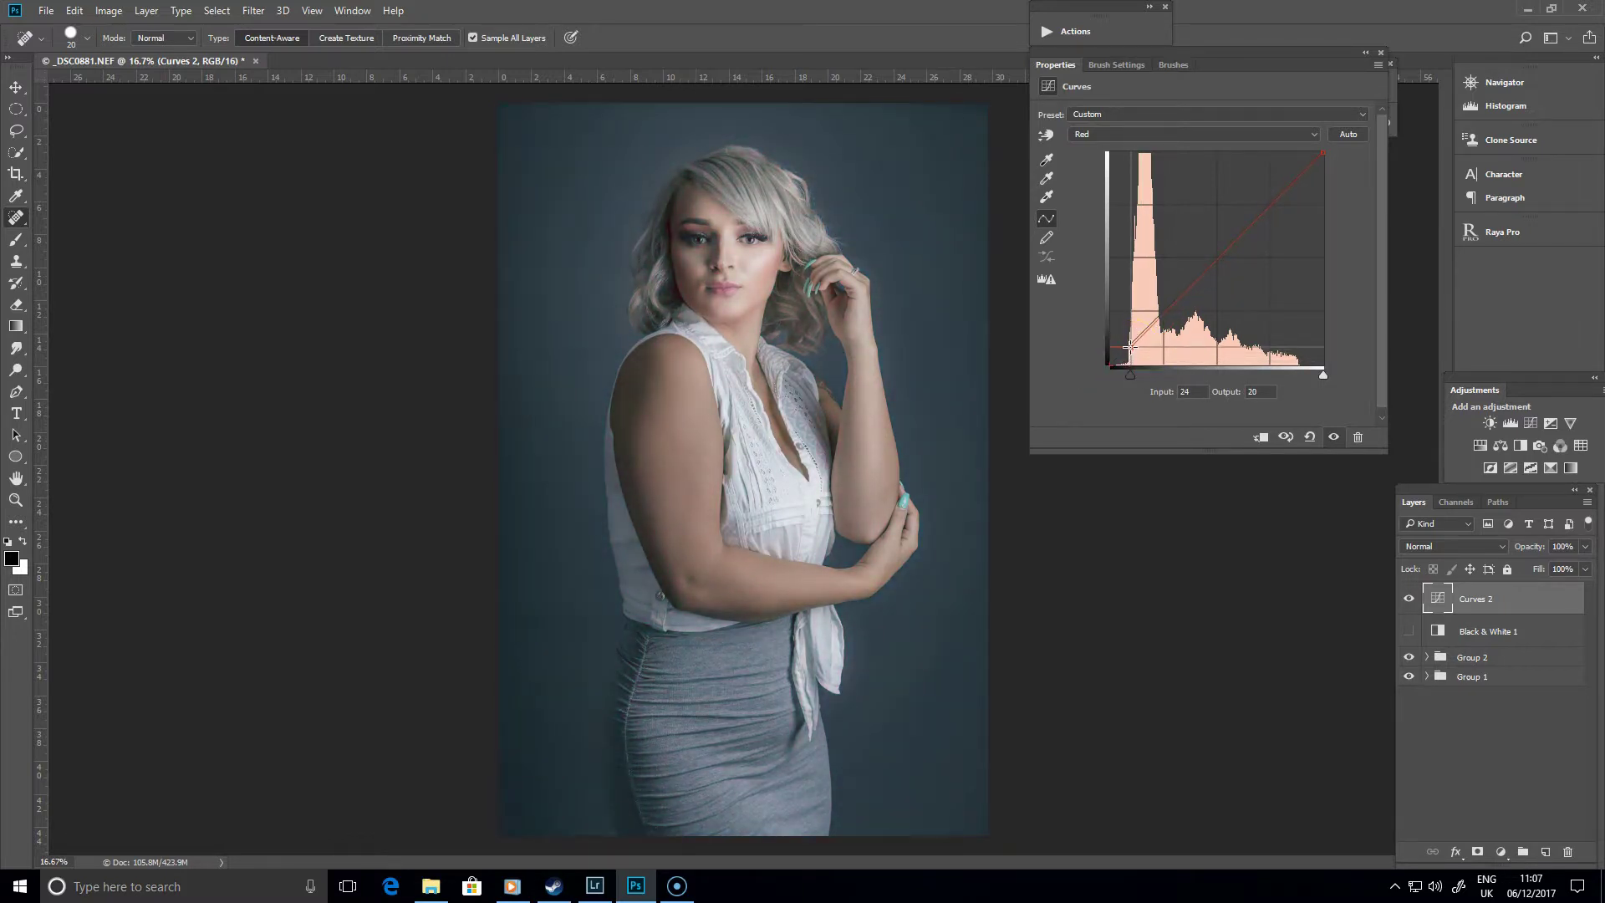
pyautogui.moveTo(1129, 346); pyautogui.dragTo(1103, 366)
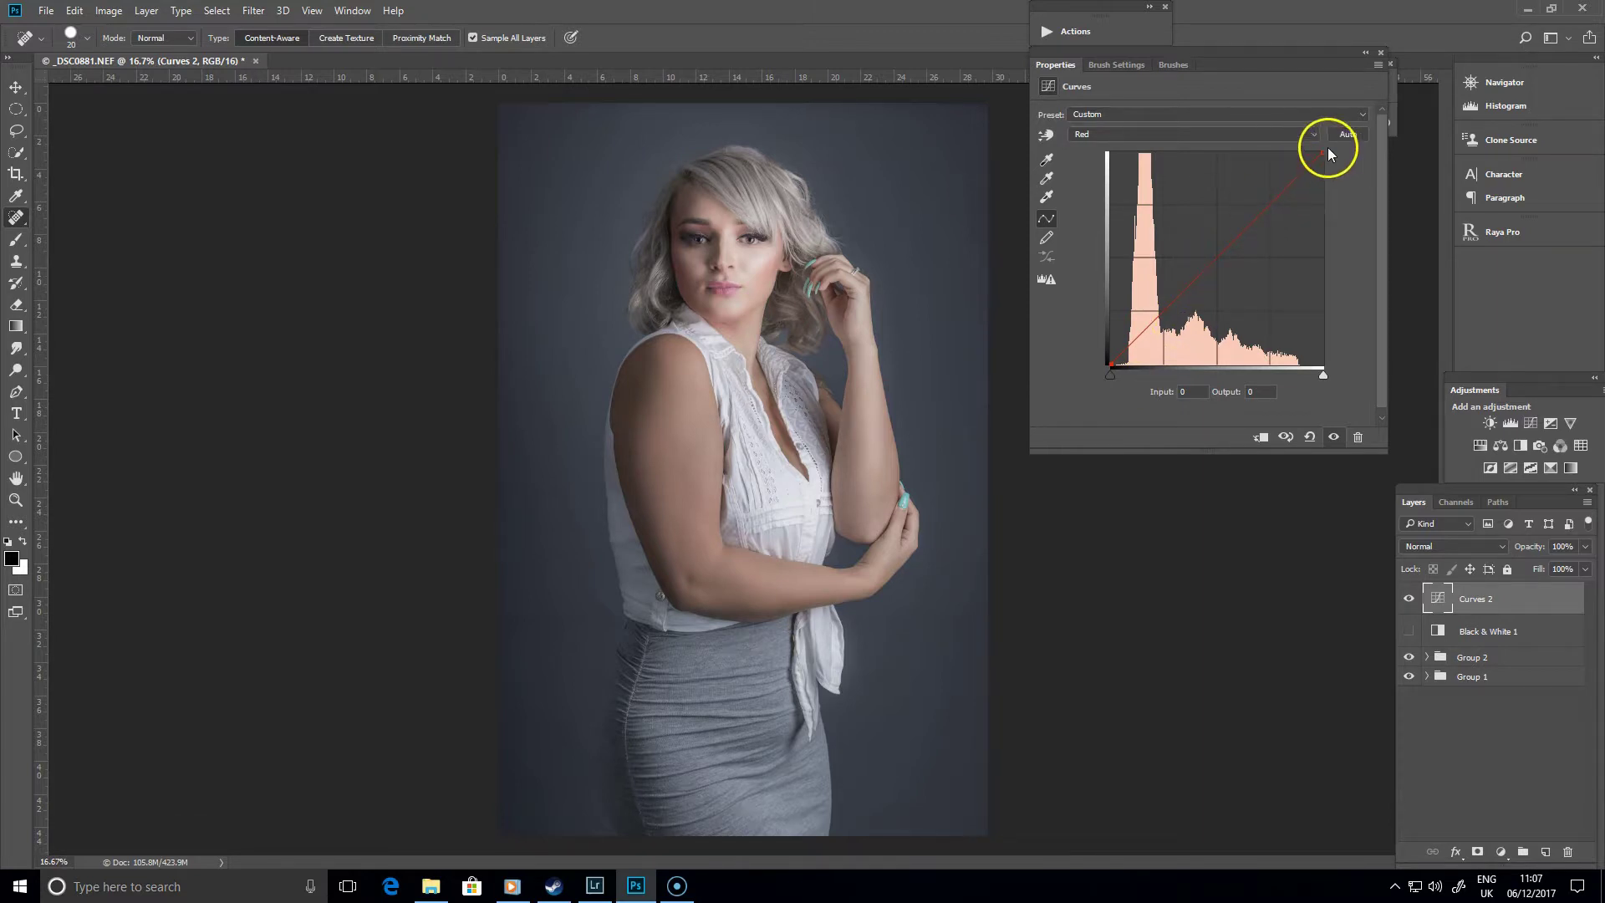
# Lower the Red channel's white point to output 218, and move it instead to input 228, output 255
pyautogui.moveTo(1323, 152); pyautogui.dragTo(1324, 184)
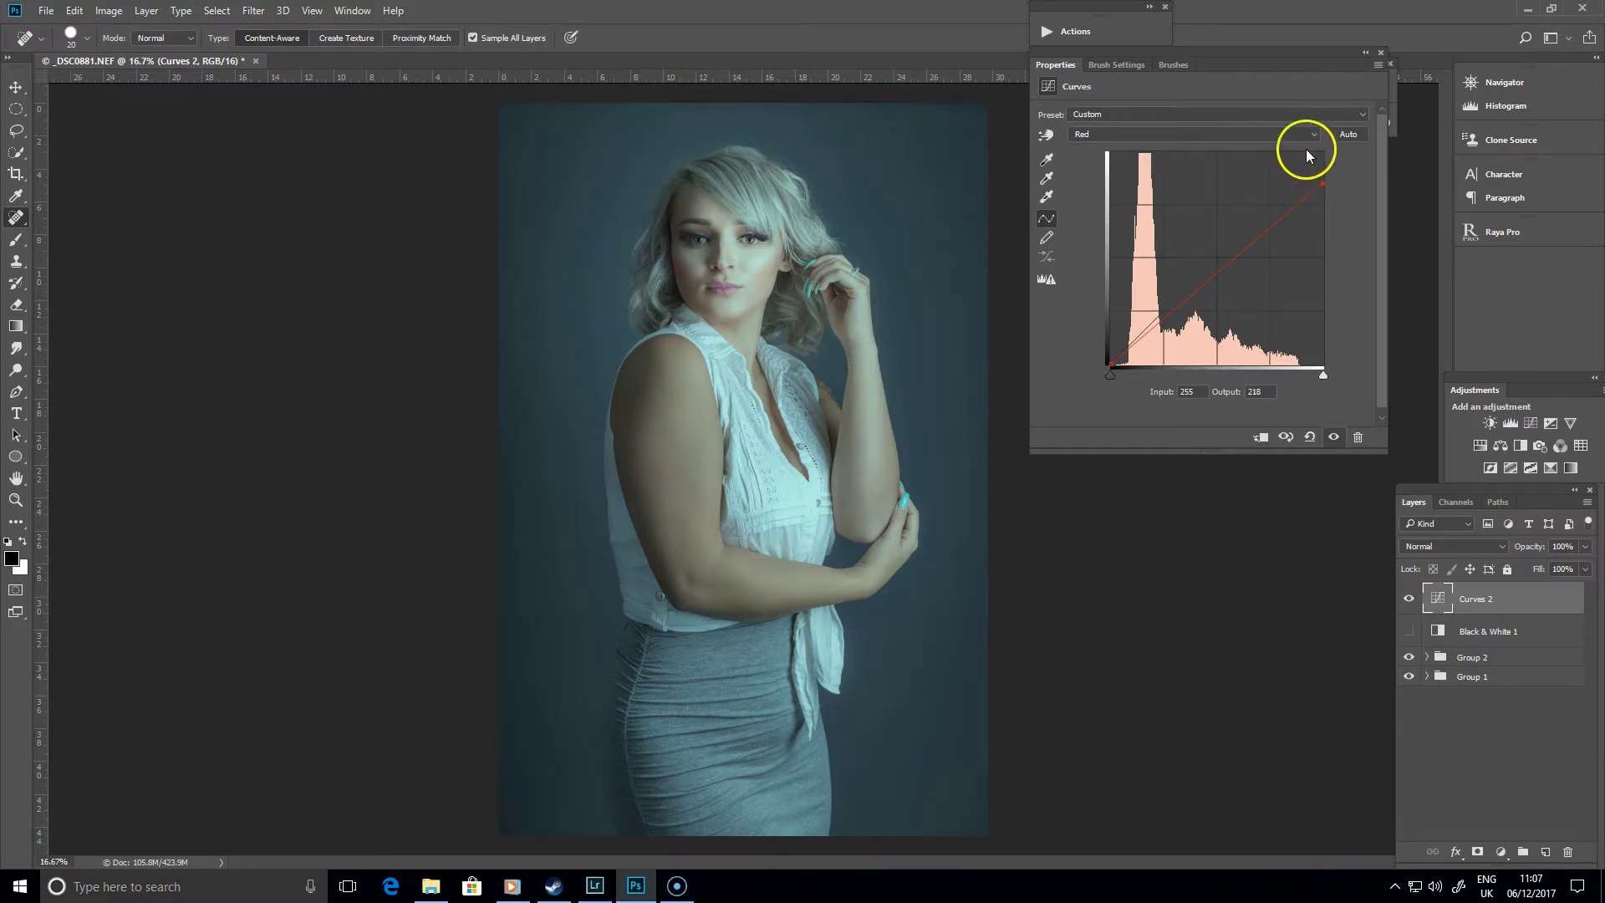
pyautogui.moveTo(1324, 182); pyautogui.dragTo(1300, 149)
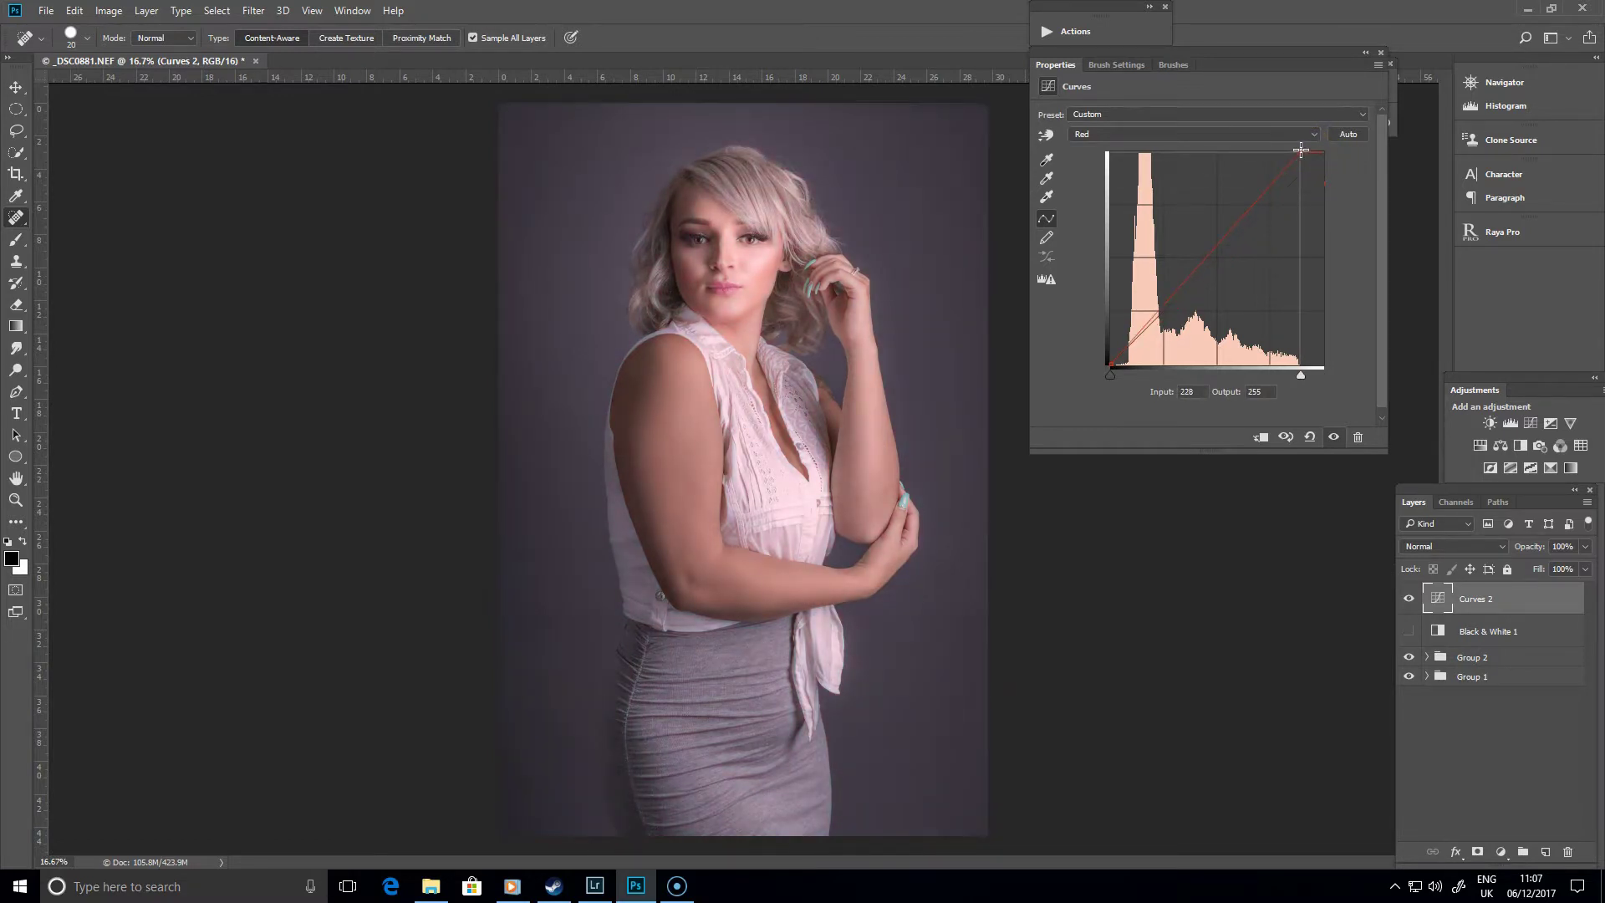
# Reset the Curves layer to its default straight RGB curve
pyautogui.click(1309, 436)
pyautogui.click(1310, 437)
pyautogui.moveTo(1312, 430); pyautogui.dragTo(1321, 348)
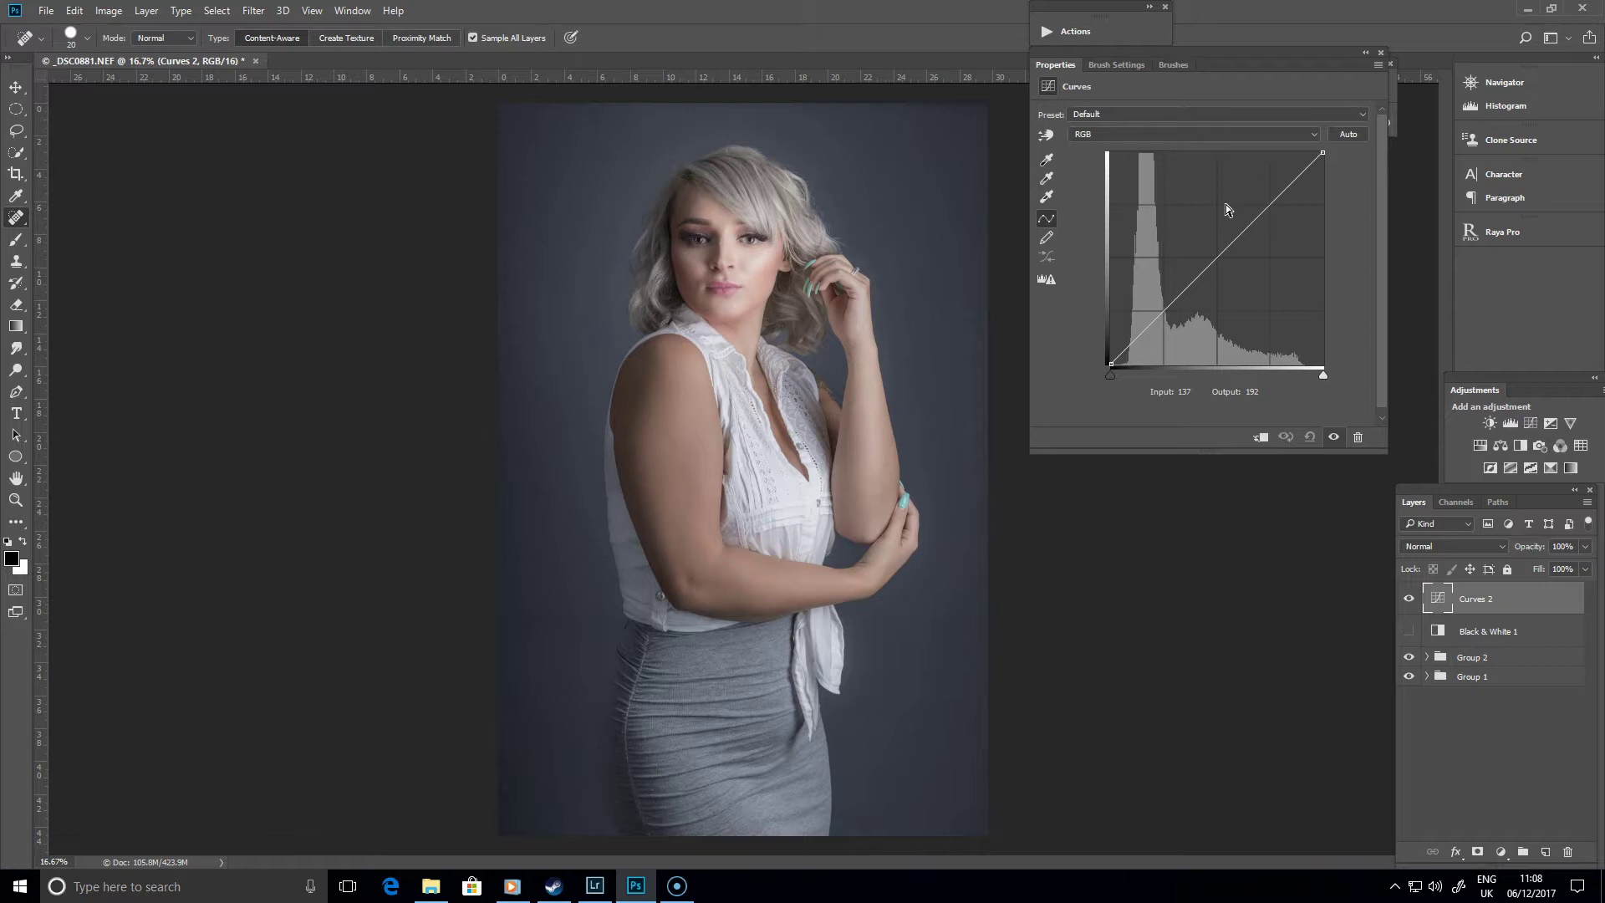
# On the Curves layer's Blue channel, raise the black point to output 16 and lower the white point to output 227
pyautogui.click(1411, 599)
pyautogui.click(1411, 599)
pyautogui.click(1156, 132)
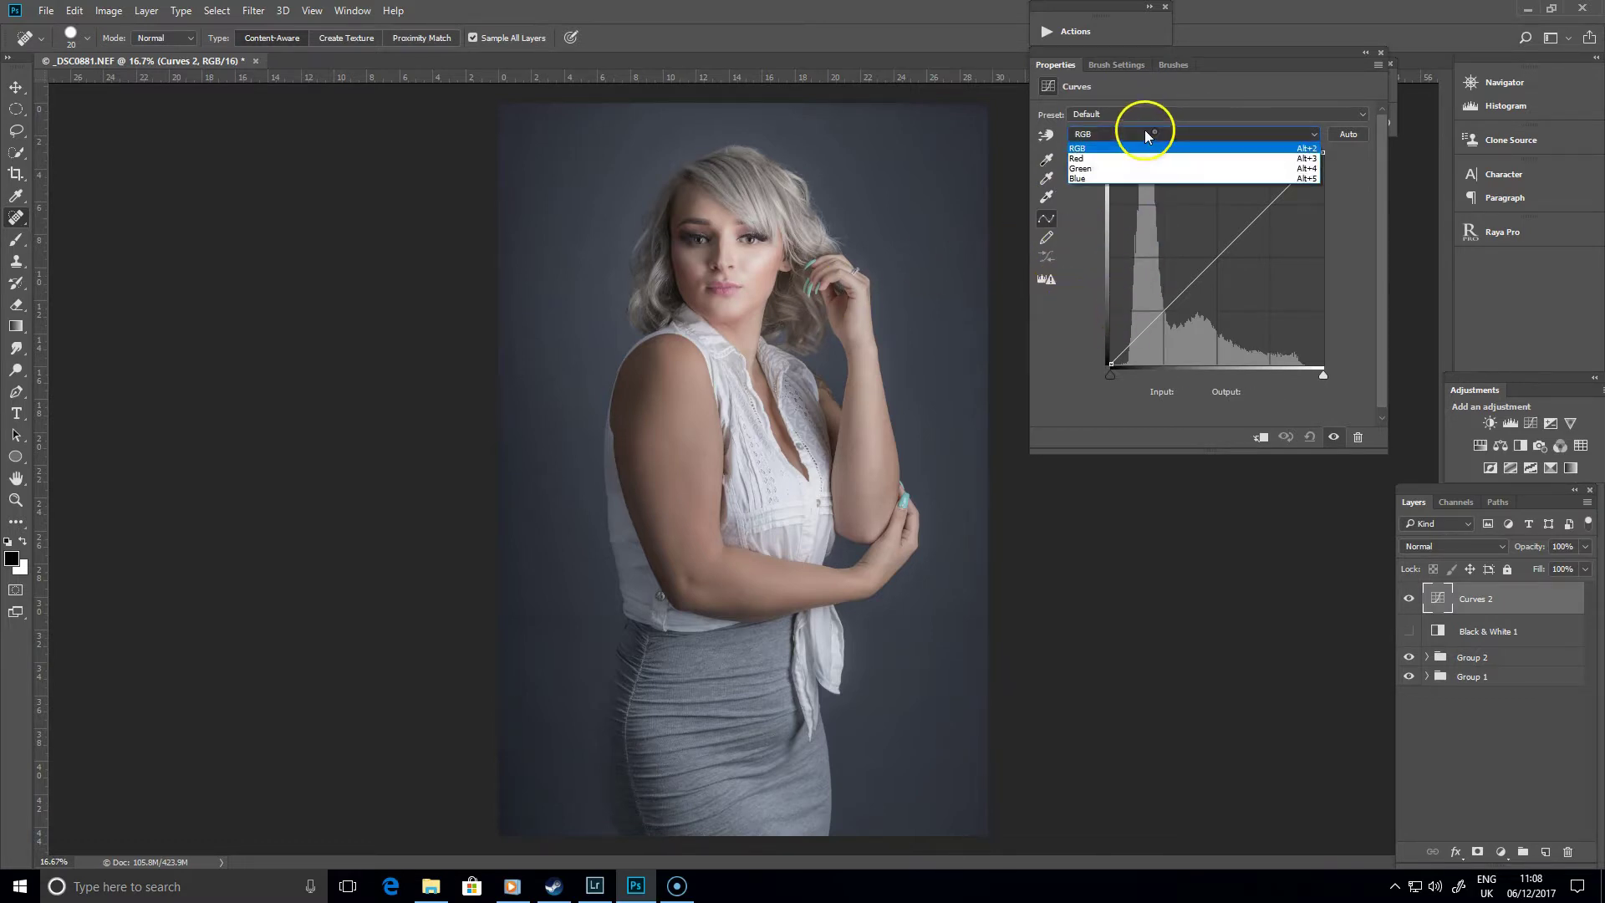
pyautogui.click(1097, 178)
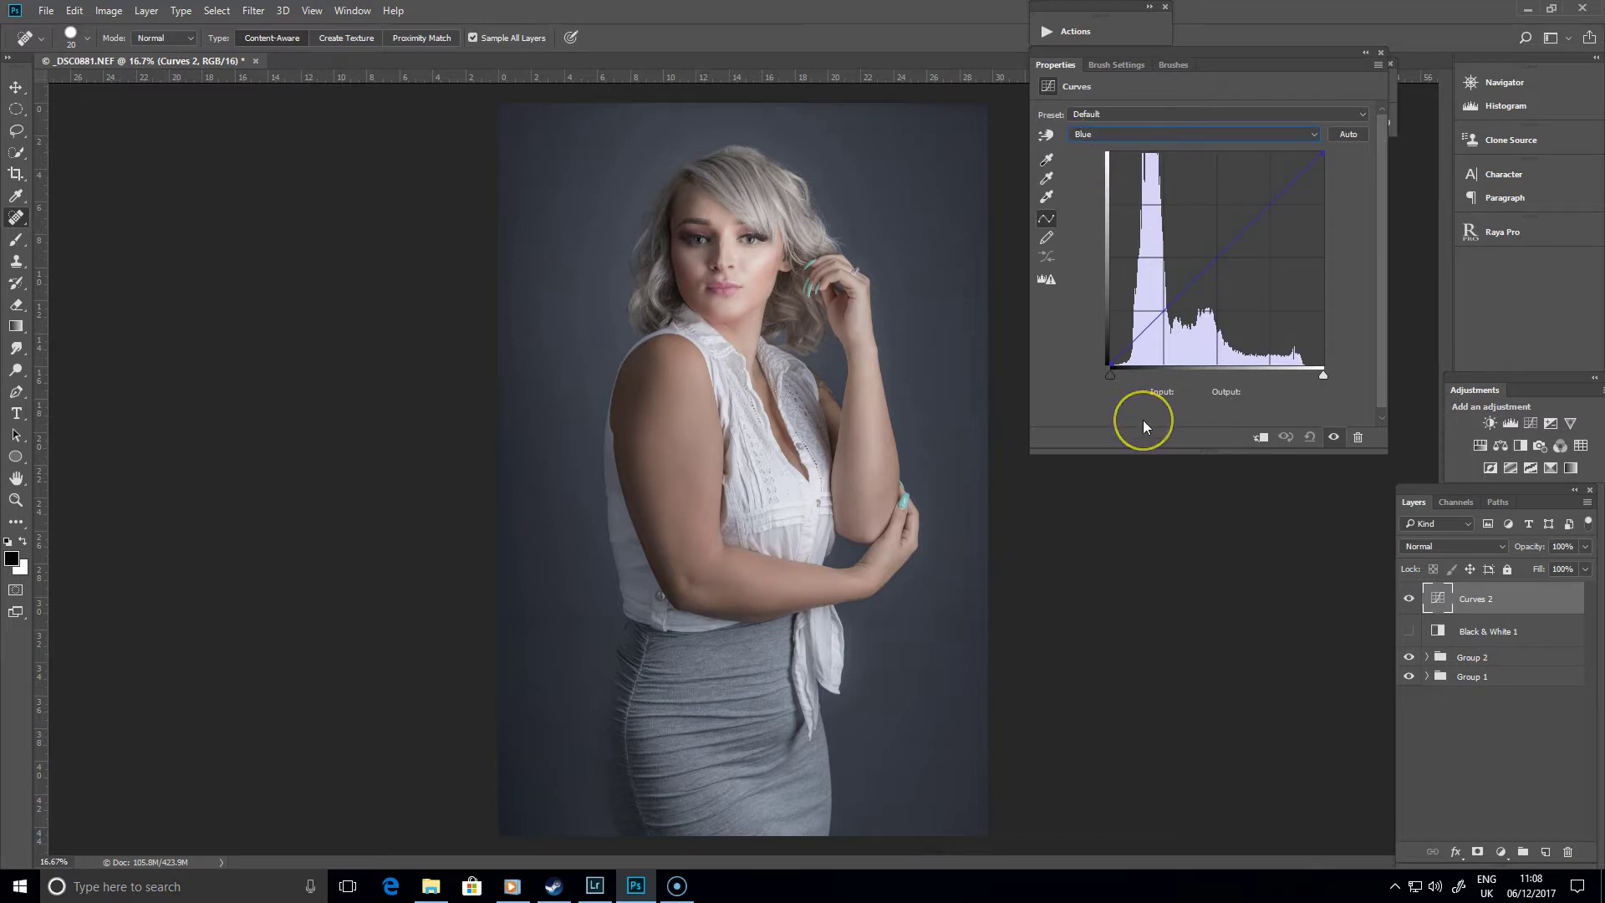
pyautogui.moveTo(1110, 365); pyautogui.dragTo(1117, 355)
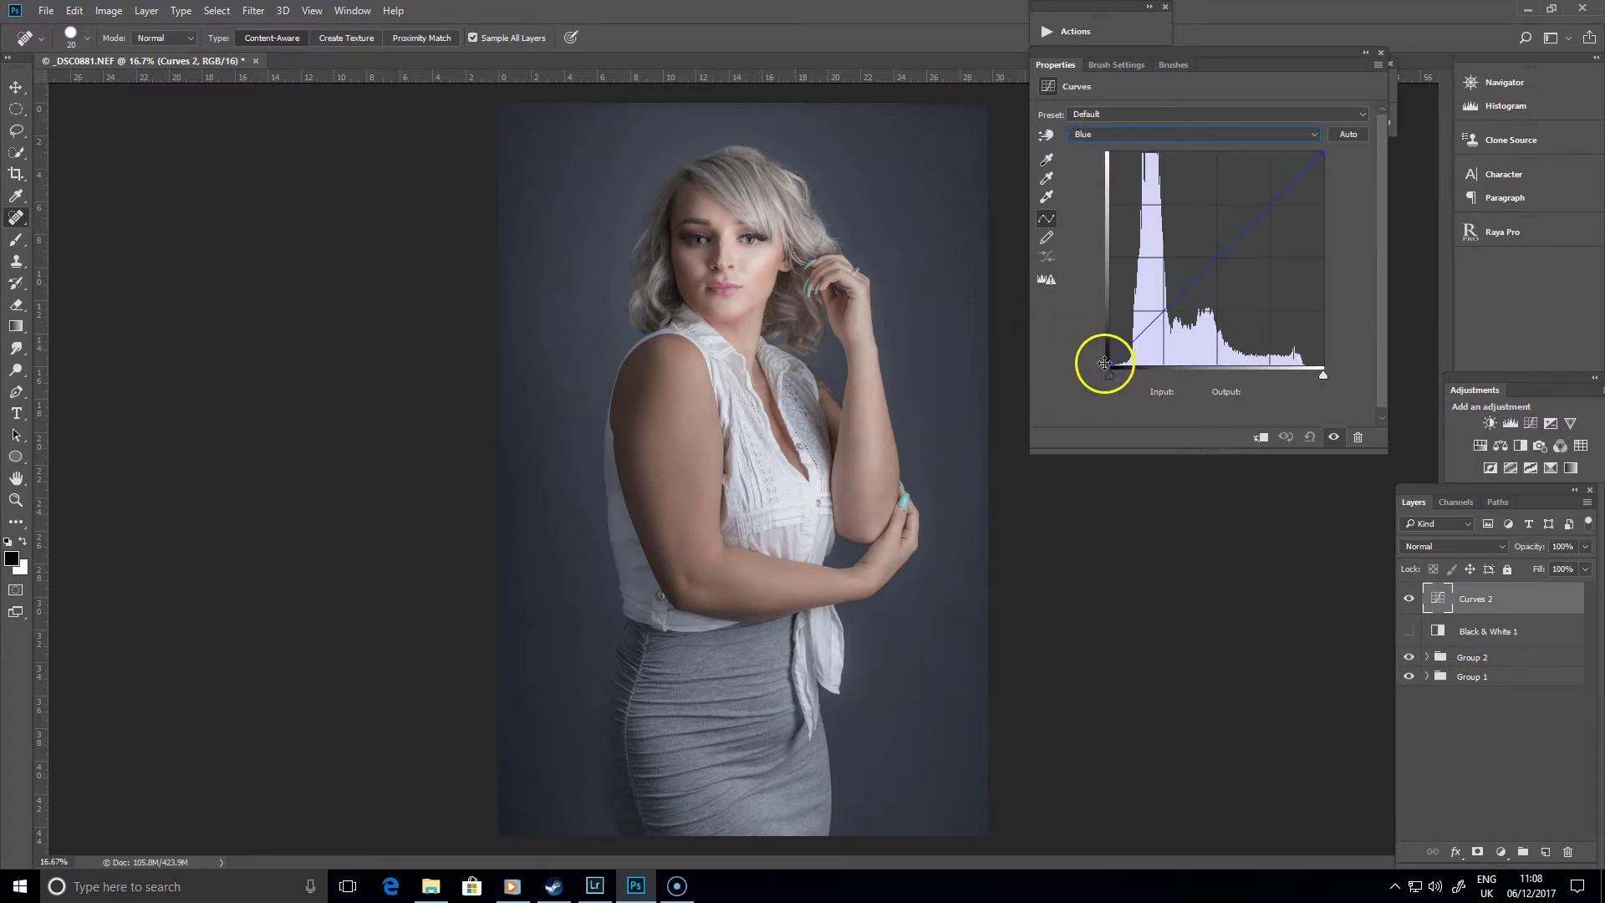
pyautogui.moveTo(1107, 360)
pyautogui.mouseDown()
pyautogui.moveTo(1100, 290)
pyautogui.moveTo(1098, 347)
pyautogui.mouseUp()
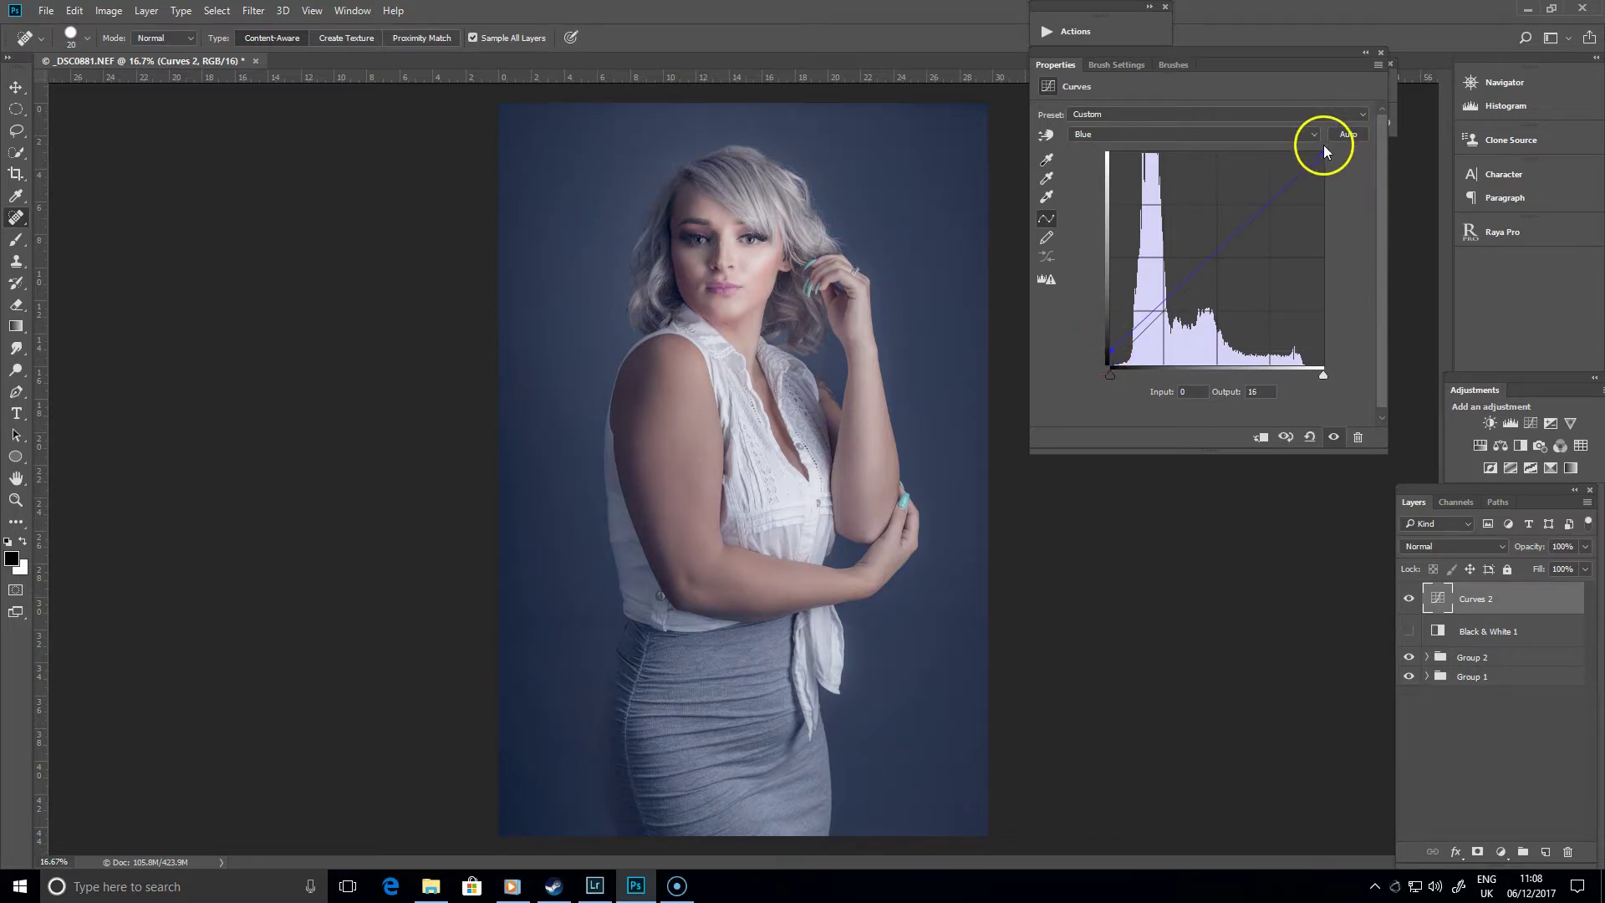
pyautogui.moveTo(1323, 153)
pyautogui.mouseDown()
pyautogui.moveTo(1329, 164)
pyautogui.moveTo(1328, 138)
pyautogui.moveTo(1329, 175)
pyautogui.mouseUp()
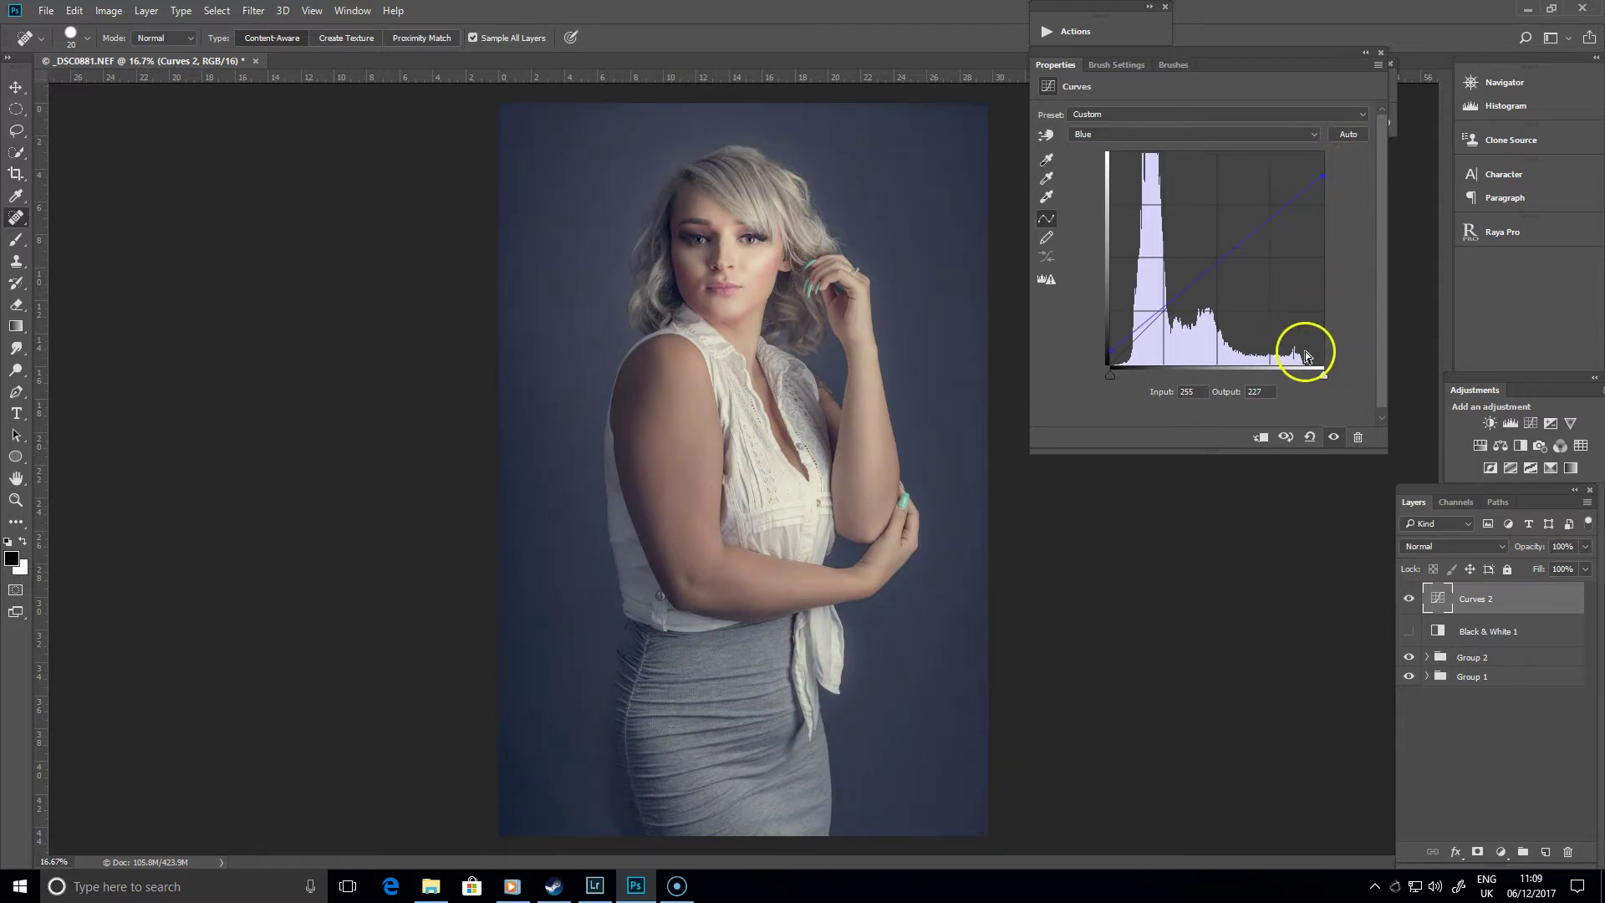
# Set the Green channel's black point to input 10, output 0, and lower the Red channel's white point to output 248
pyautogui.click(1123, 134)
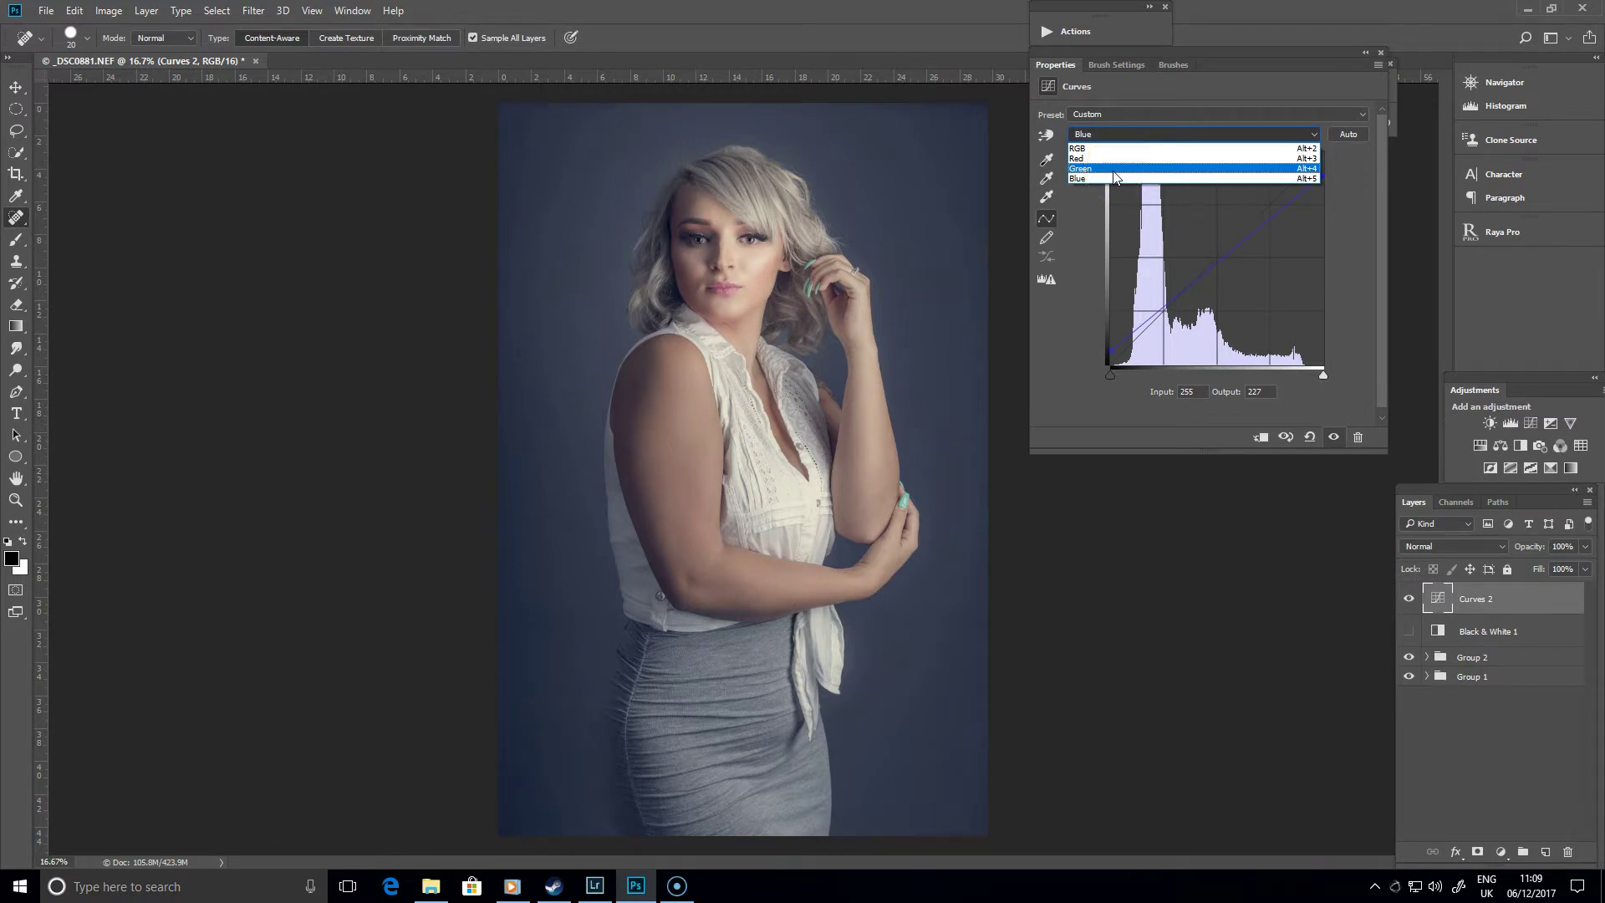
pyautogui.click(1114, 170)
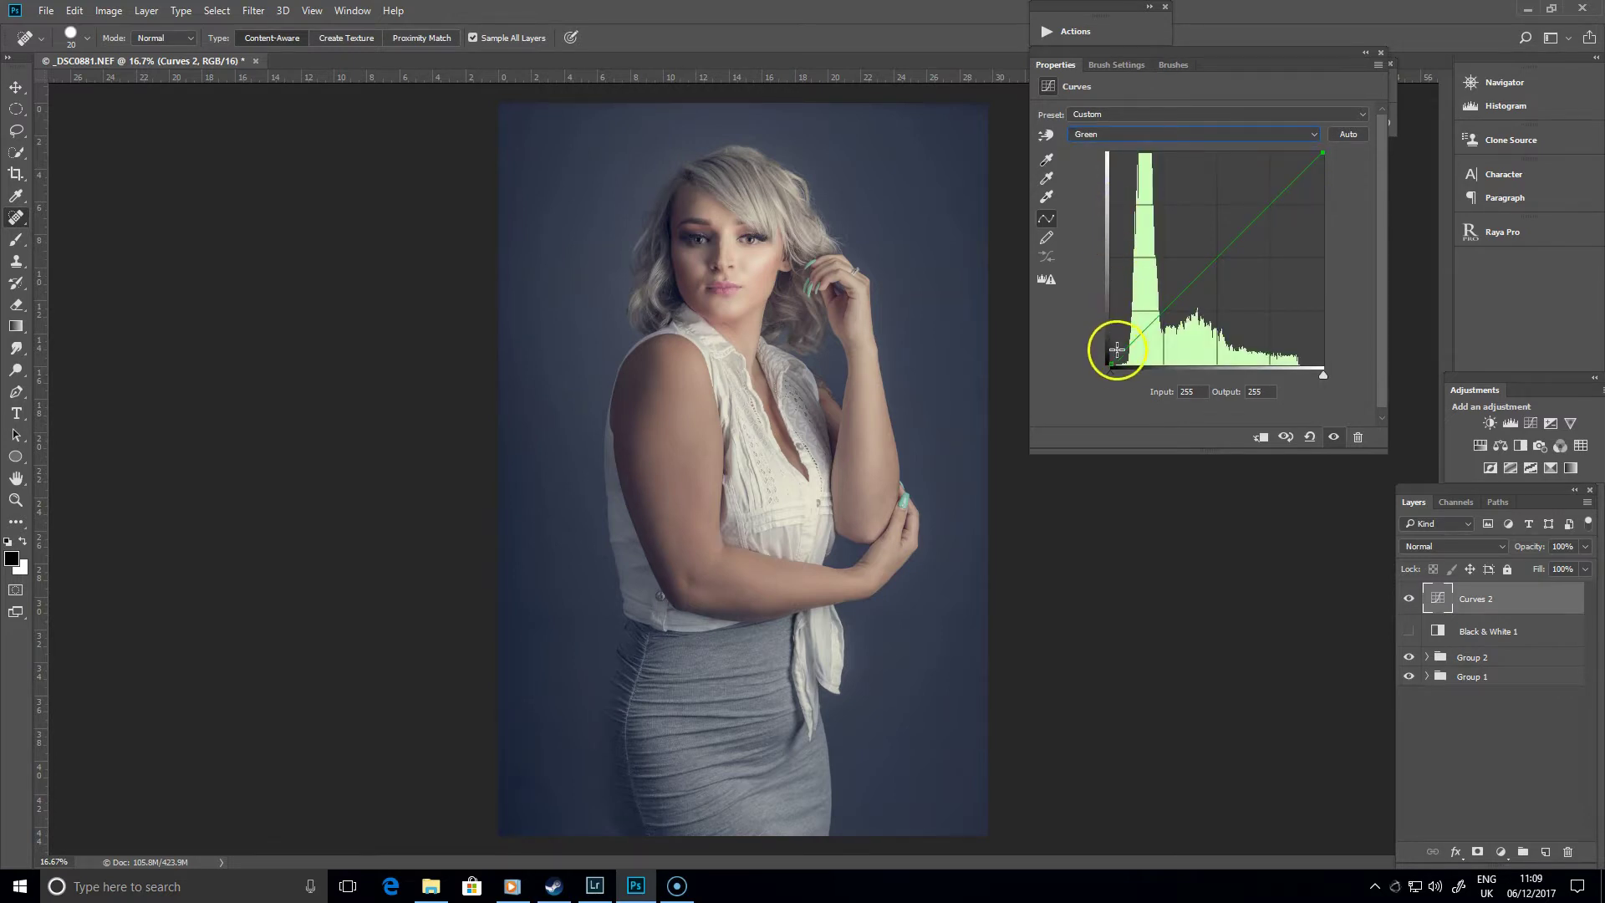
pyautogui.moveTo(1110, 365)
pyautogui.mouseDown()
pyautogui.moveTo(1103, 343)
pyautogui.moveTo(1121, 375)
pyautogui.moveTo(1106, 376)
pyautogui.moveTo(1139, 373)
pyautogui.moveTo(1168, 330)
pyautogui.moveTo(1140, 367)
pyautogui.moveTo(1095, 358)
pyautogui.moveTo(1118, 366)
pyautogui.mouseUp()
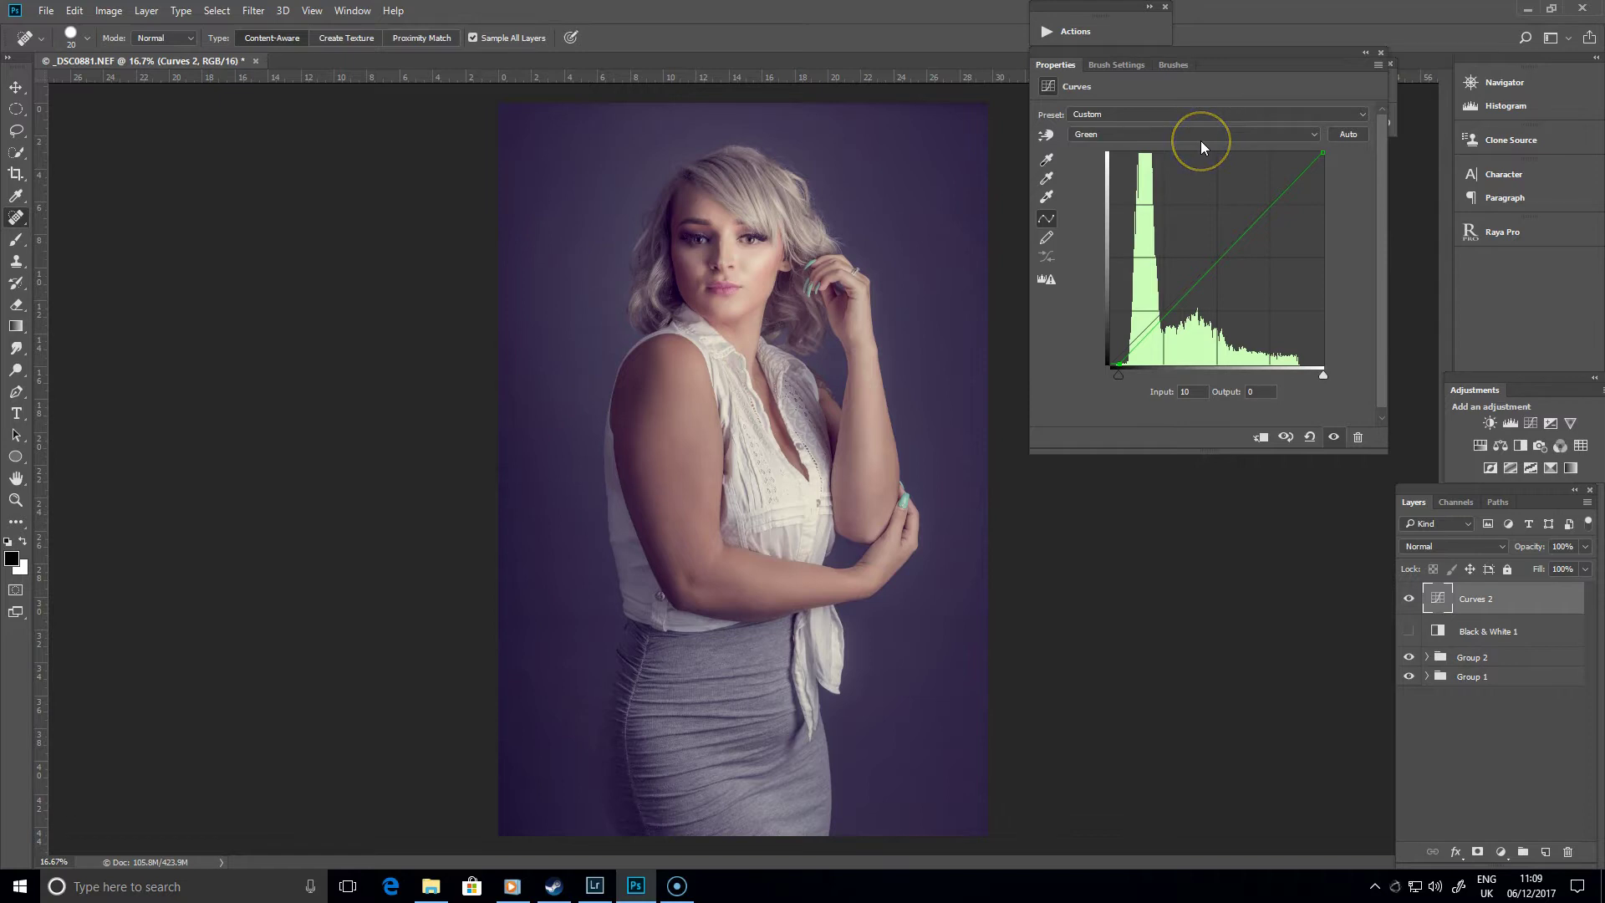
pyautogui.click(1260, 133)
pyautogui.click(1144, 158)
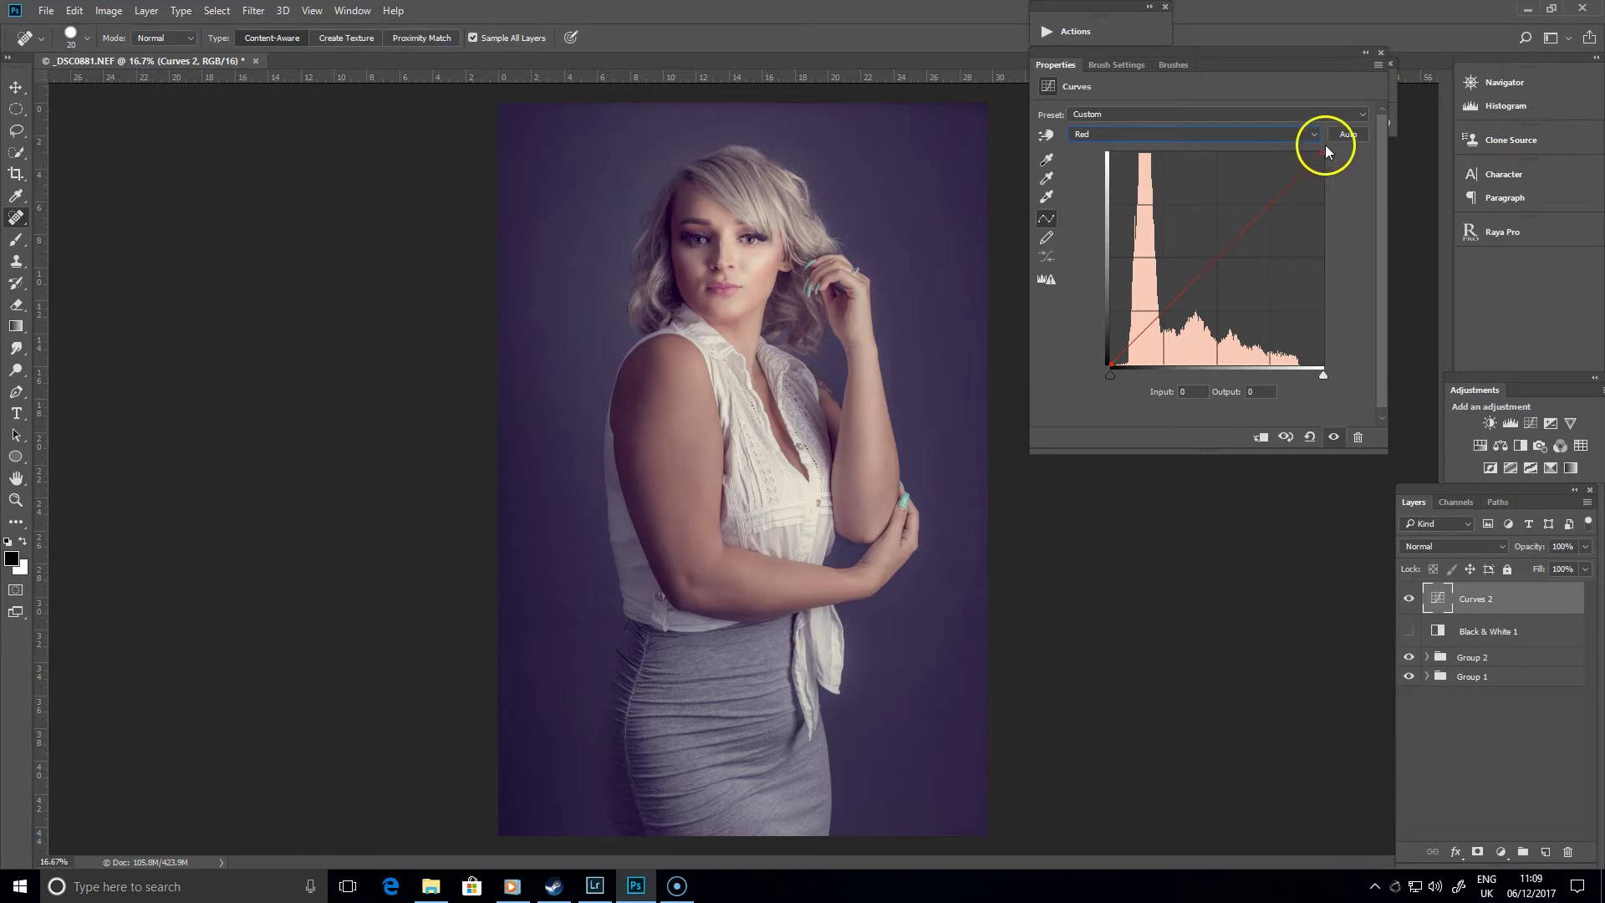
pyautogui.moveTo(1323, 151)
pyautogui.mouseDown()
pyautogui.moveTo(1325, 168)
pyautogui.moveTo(1332, 120)
pyautogui.moveTo(1330, 160)
pyautogui.mouseUp()
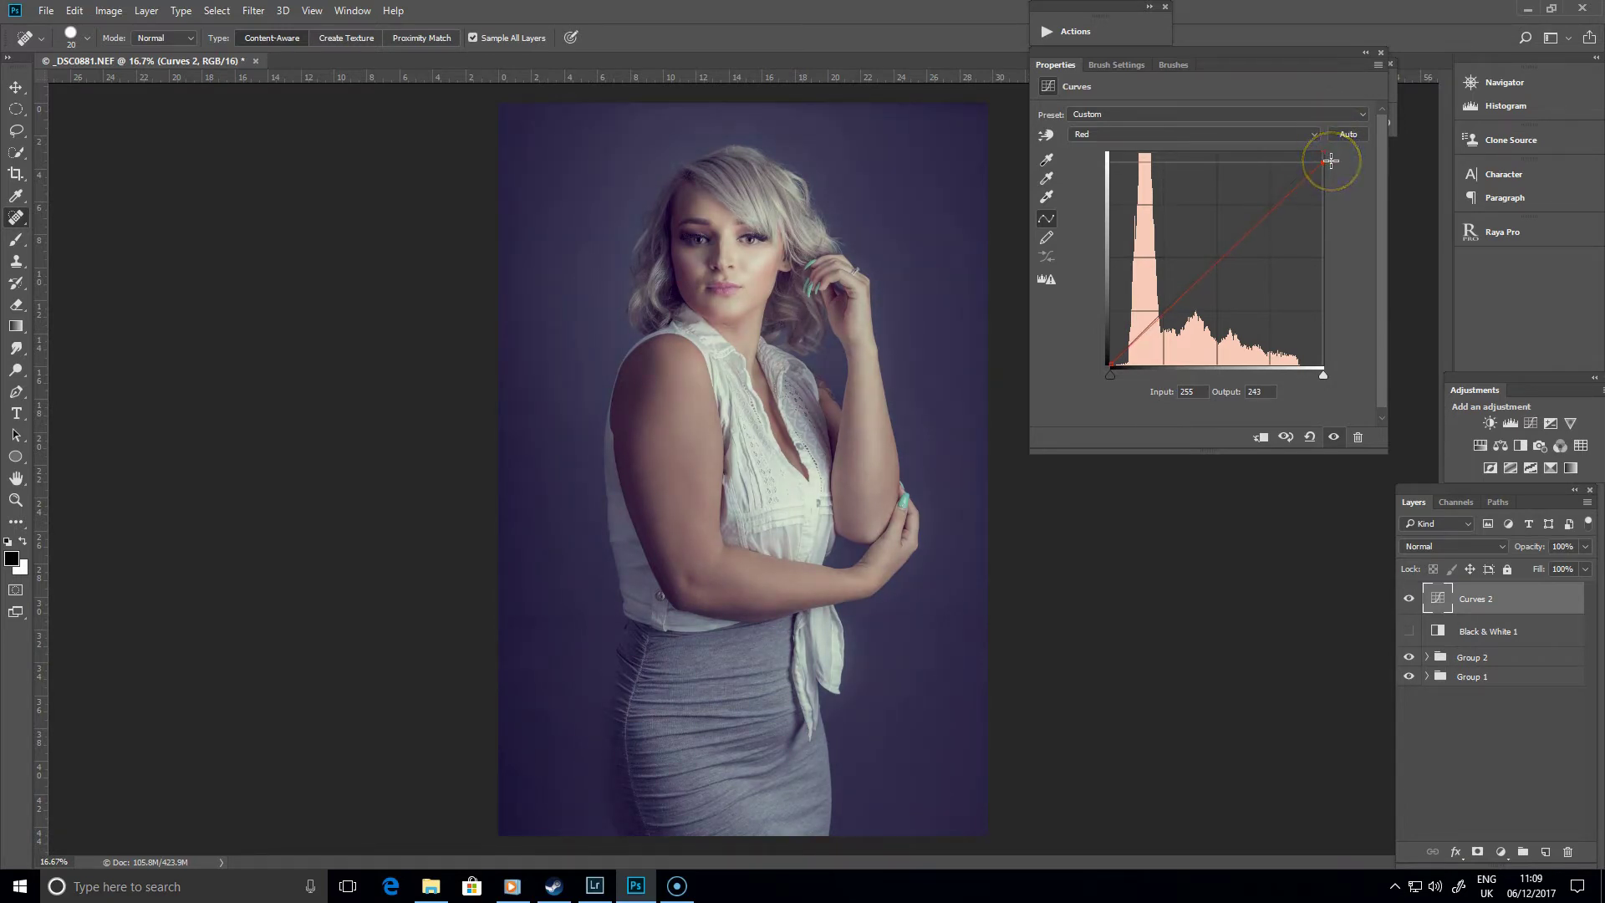
pyautogui.moveTo(1330, 159)
pyautogui.mouseDown()
pyautogui.moveTo(1335, 133)
pyautogui.moveTo(1307, 144)
pyautogui.moveTo(1329, 137)
pyautogui.moveTo(1330, 156)
pyautogui.mouseUp()
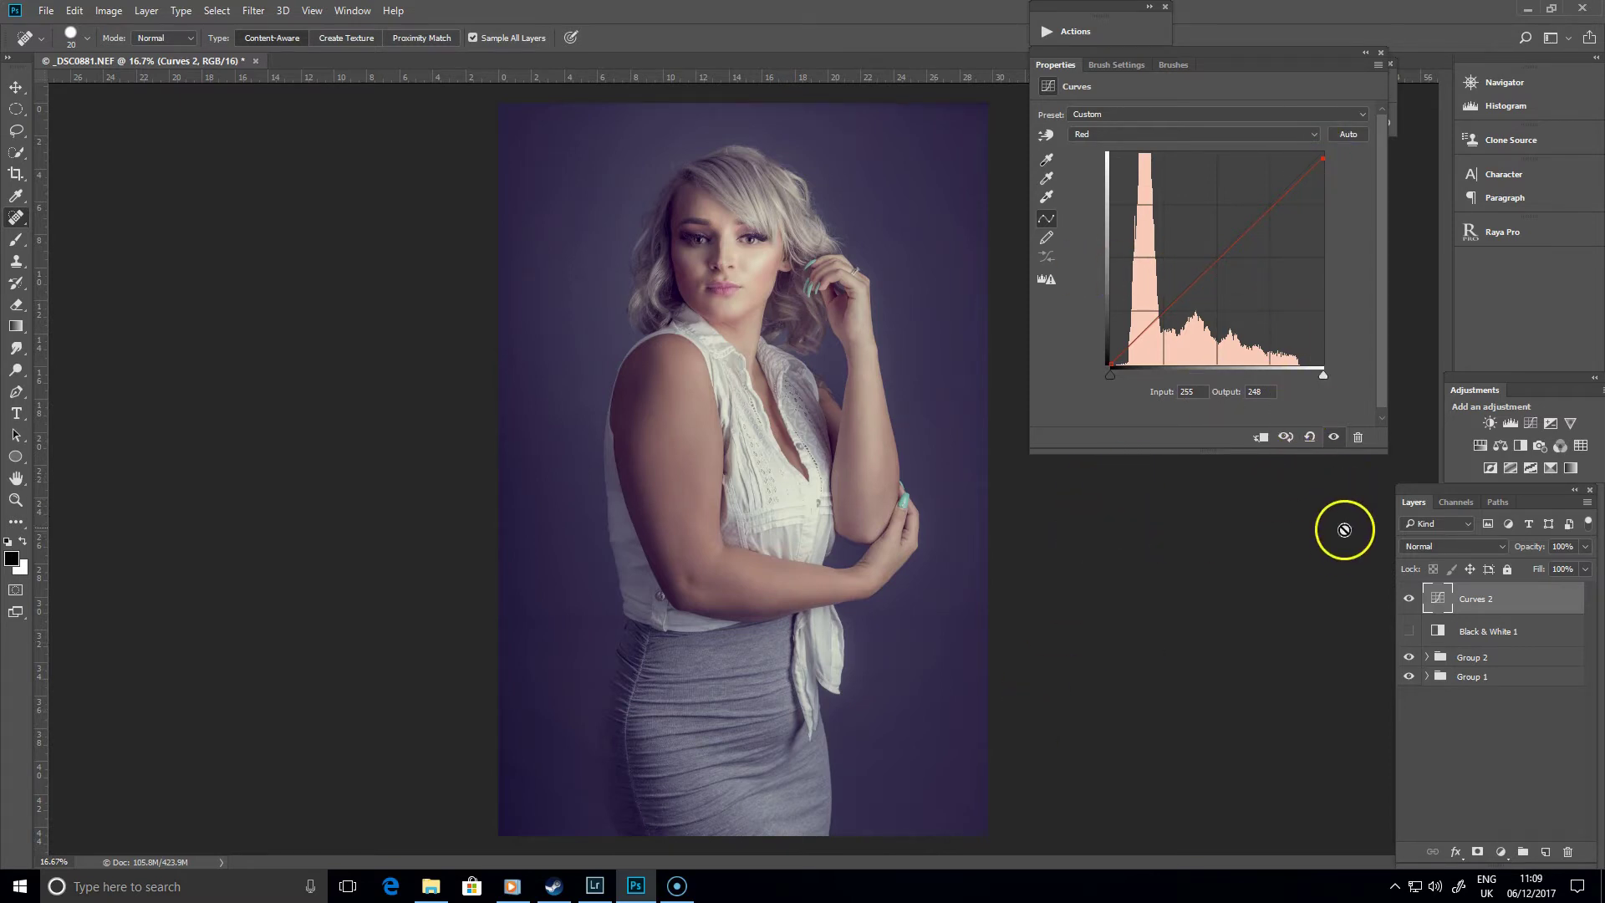
# Compare the portrait with the Curves layer hidden and shown, and collapse its properties
pyautogui.click(1411, 602)
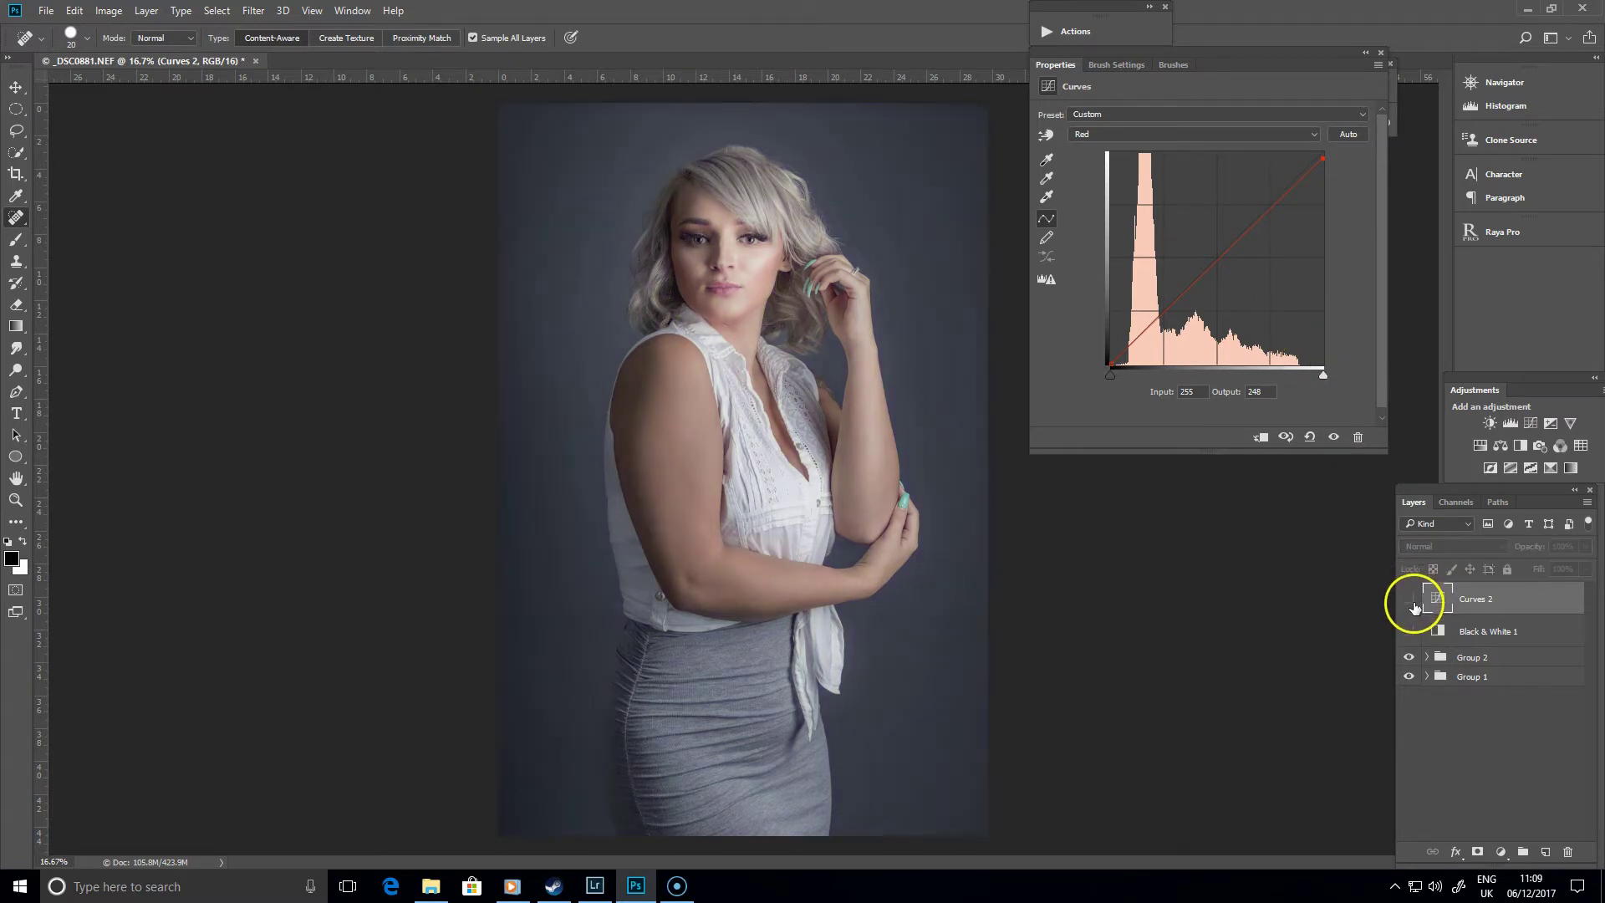
pyautogui.click(1410, 602)
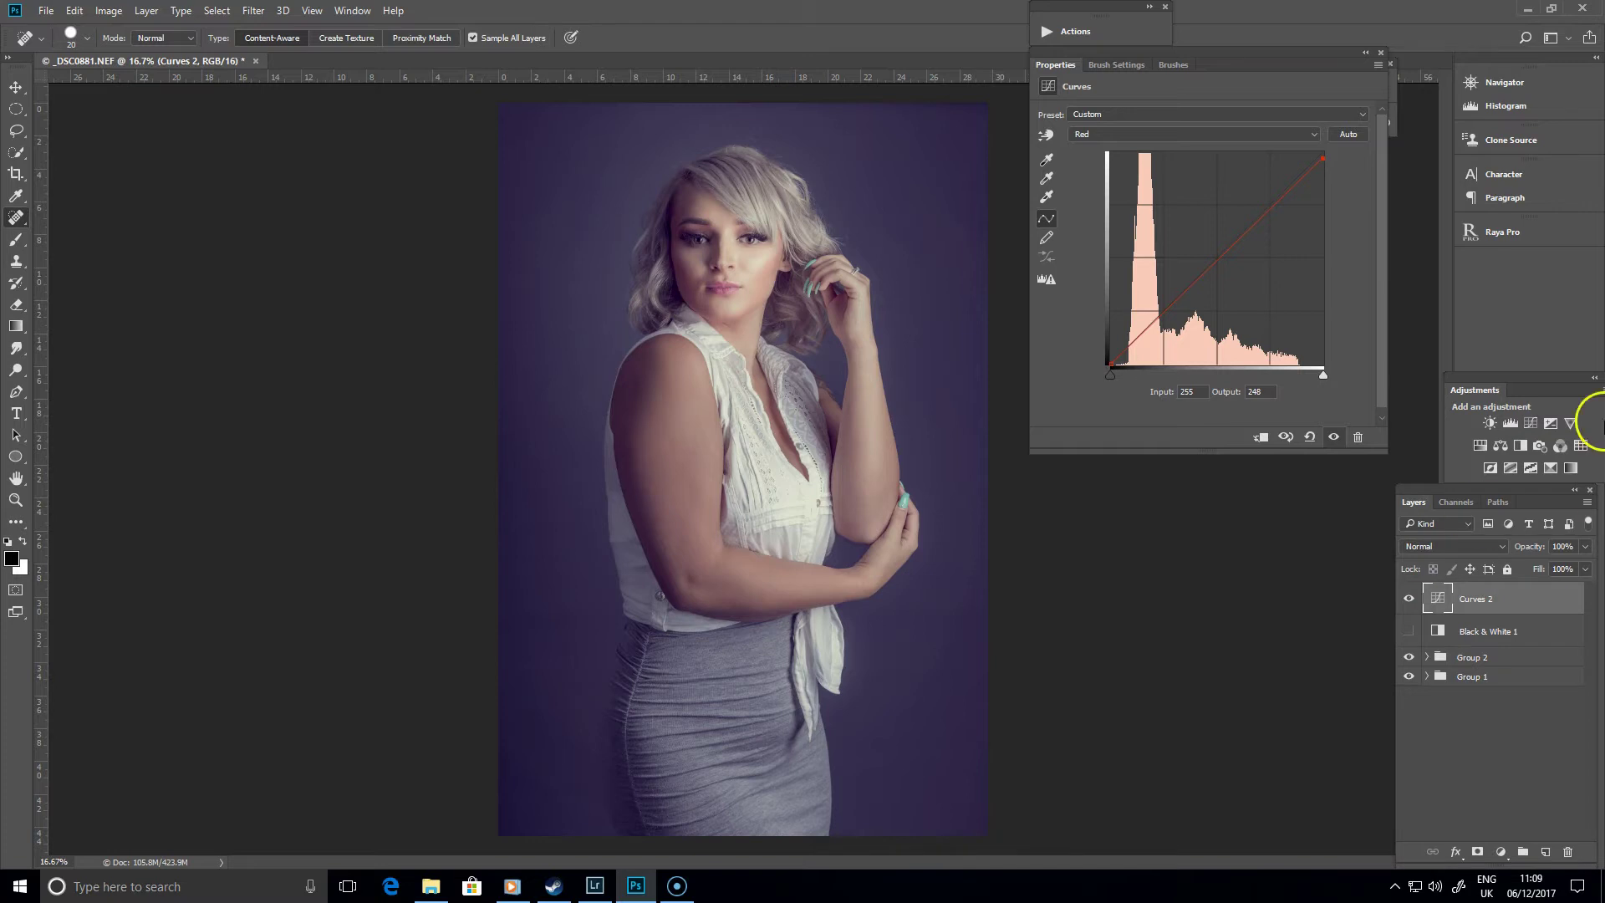
pyautogui.click(1379, 60)
pyautogui.click(1382, 53)
pyautogui.click(1381, 52)
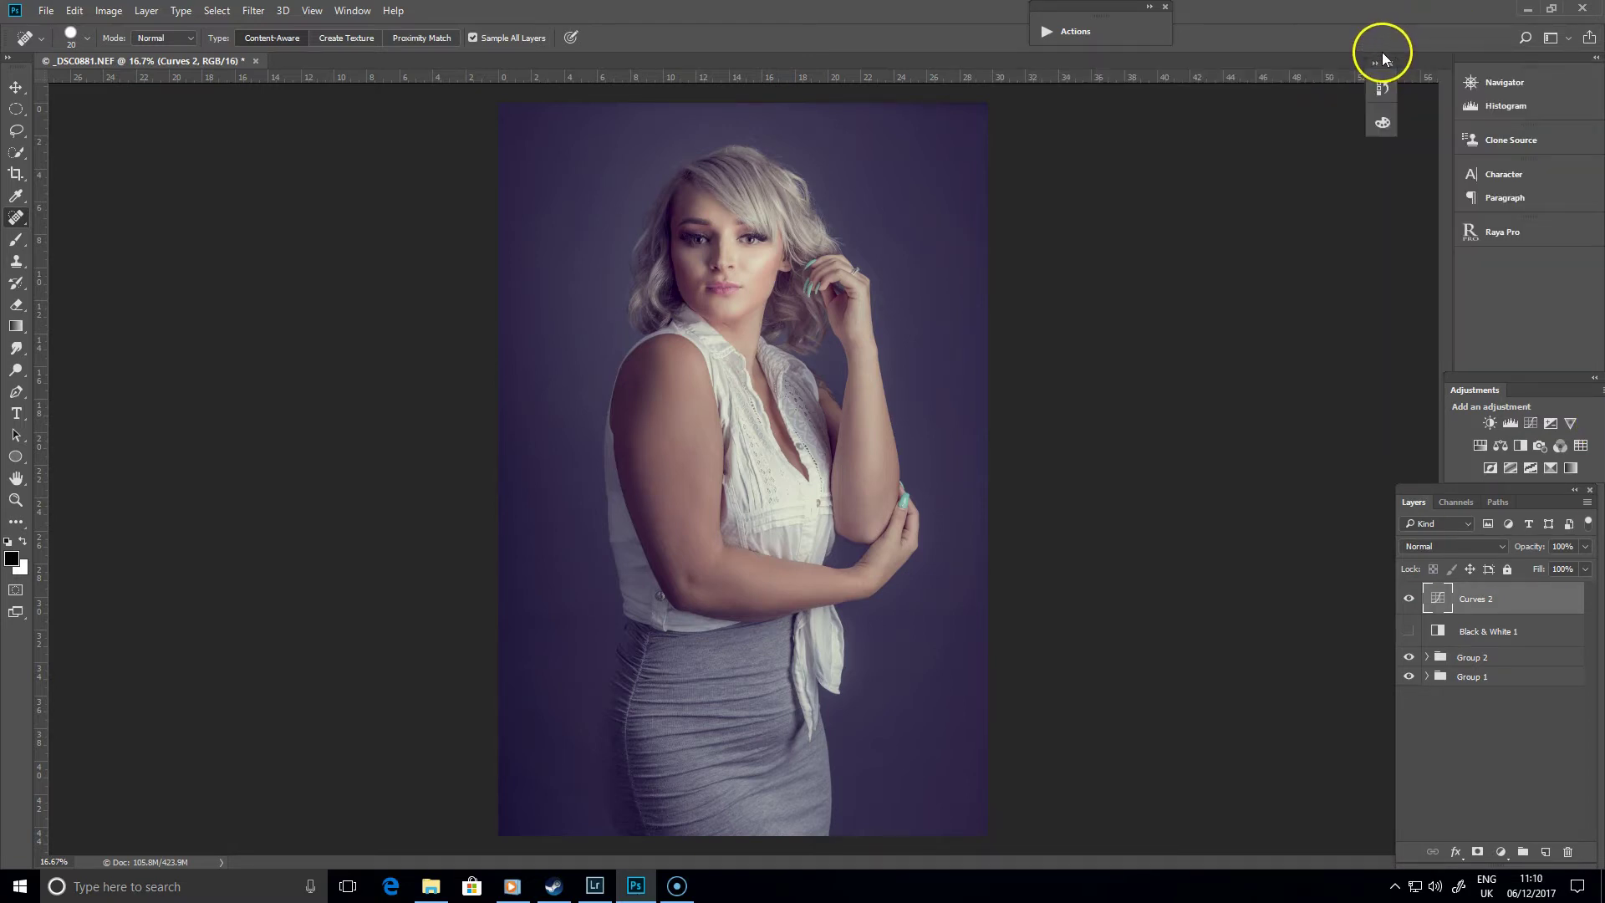
# Add a Levels adjustment layer above the Curves layer and set its RGB midtone value to 0.90
pyautogui.click(1509, 423)
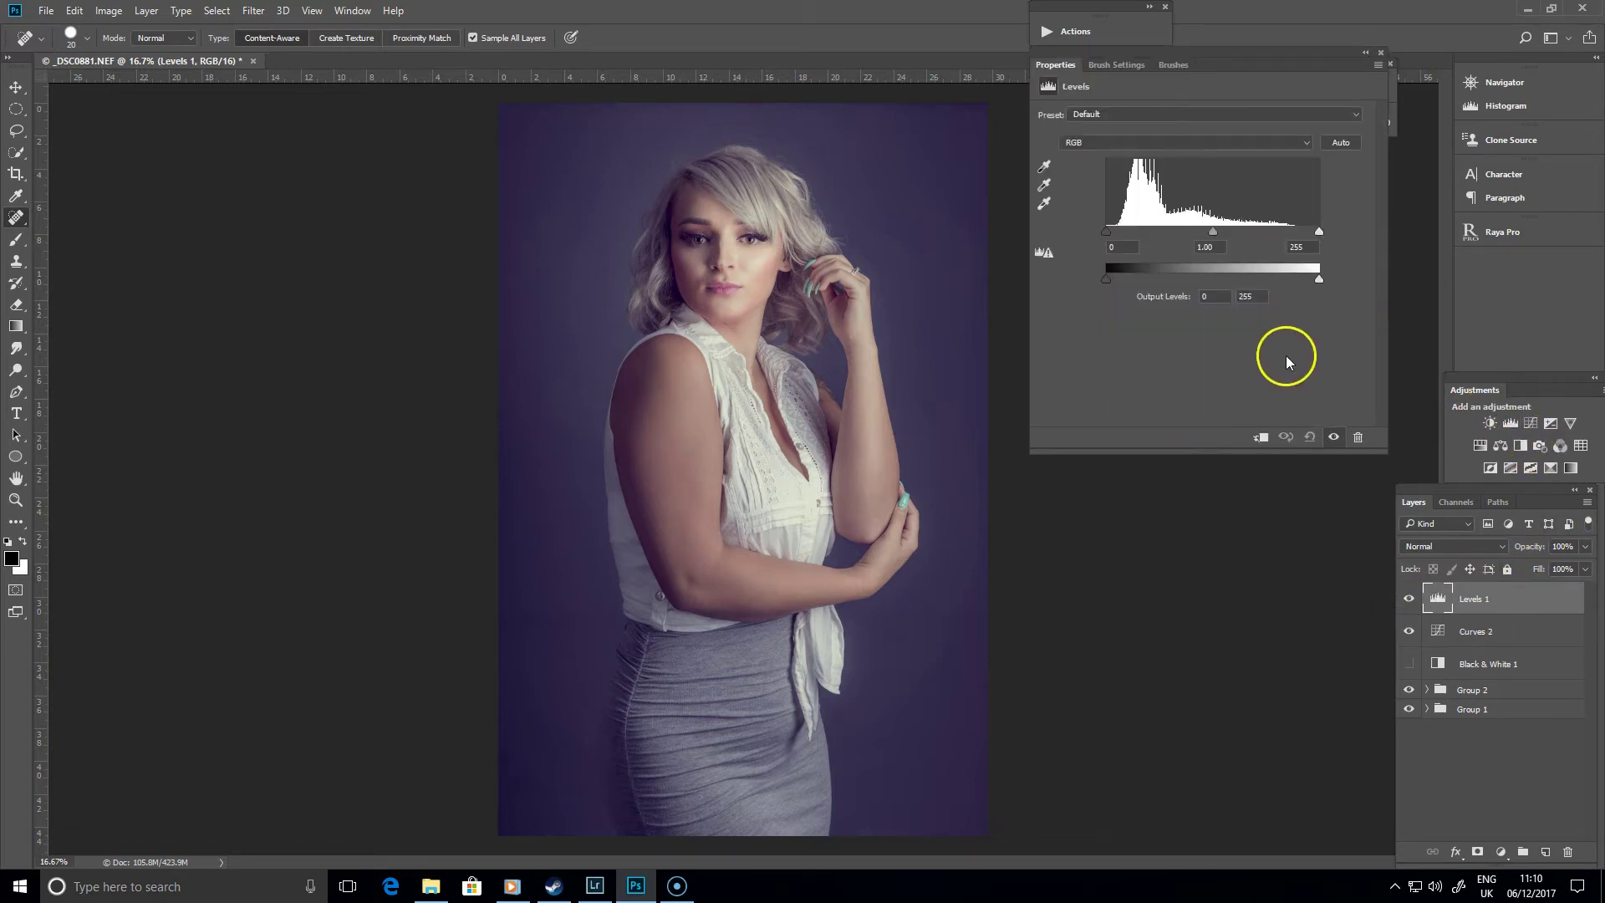
pyautogui.moveTo(1212, 232); pyautogui.dragTo(1221, 219)
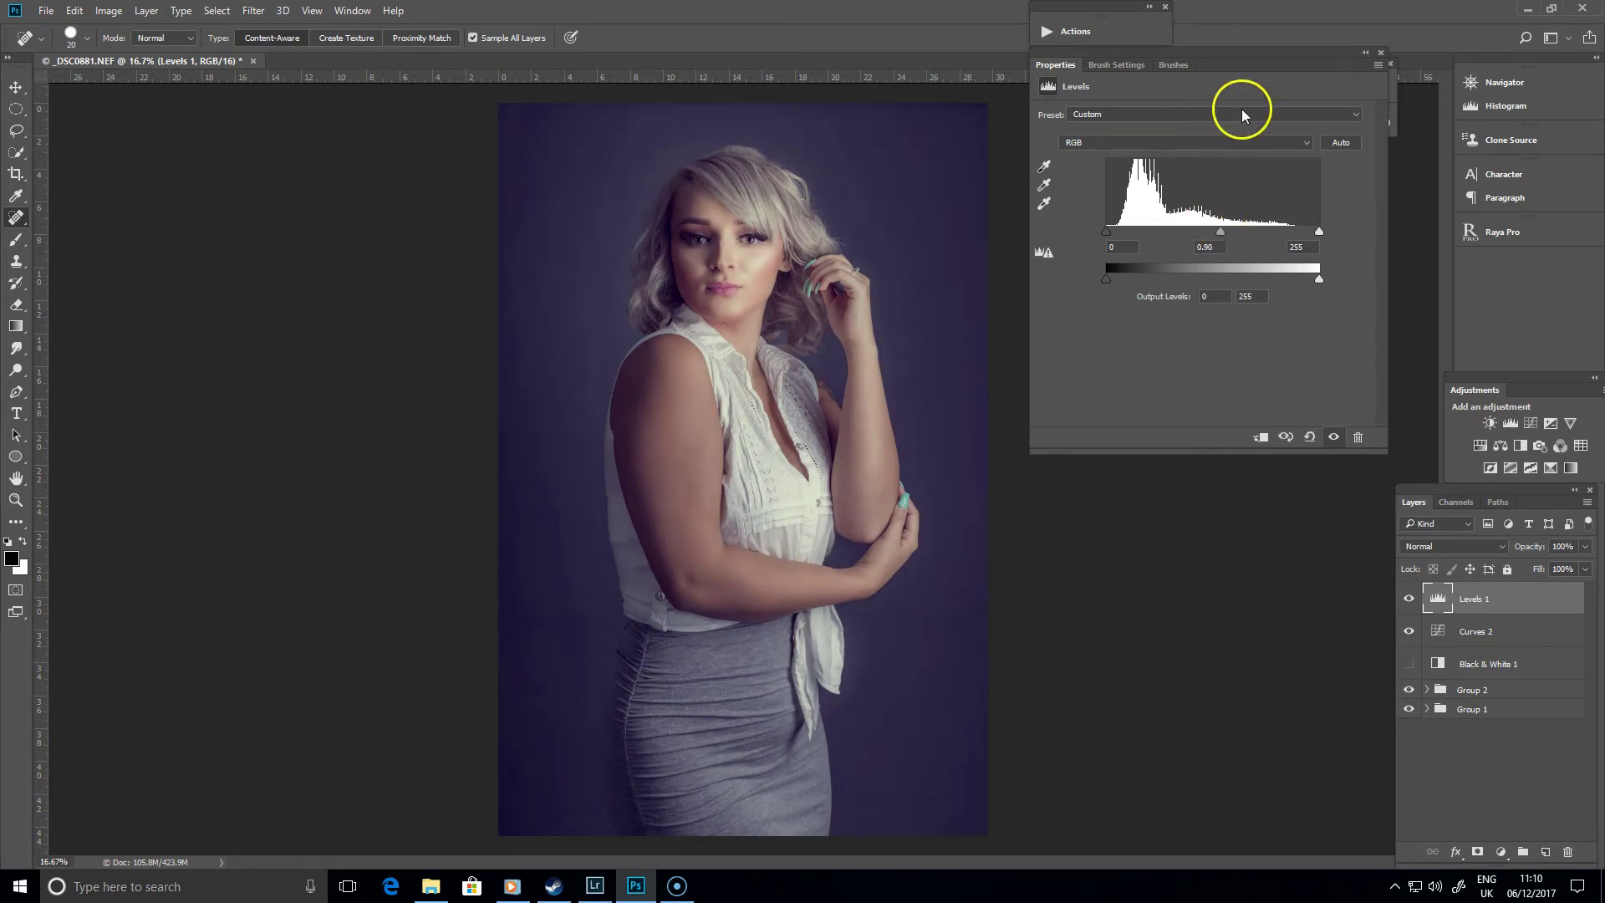
pyautogui.click(1383, 51)
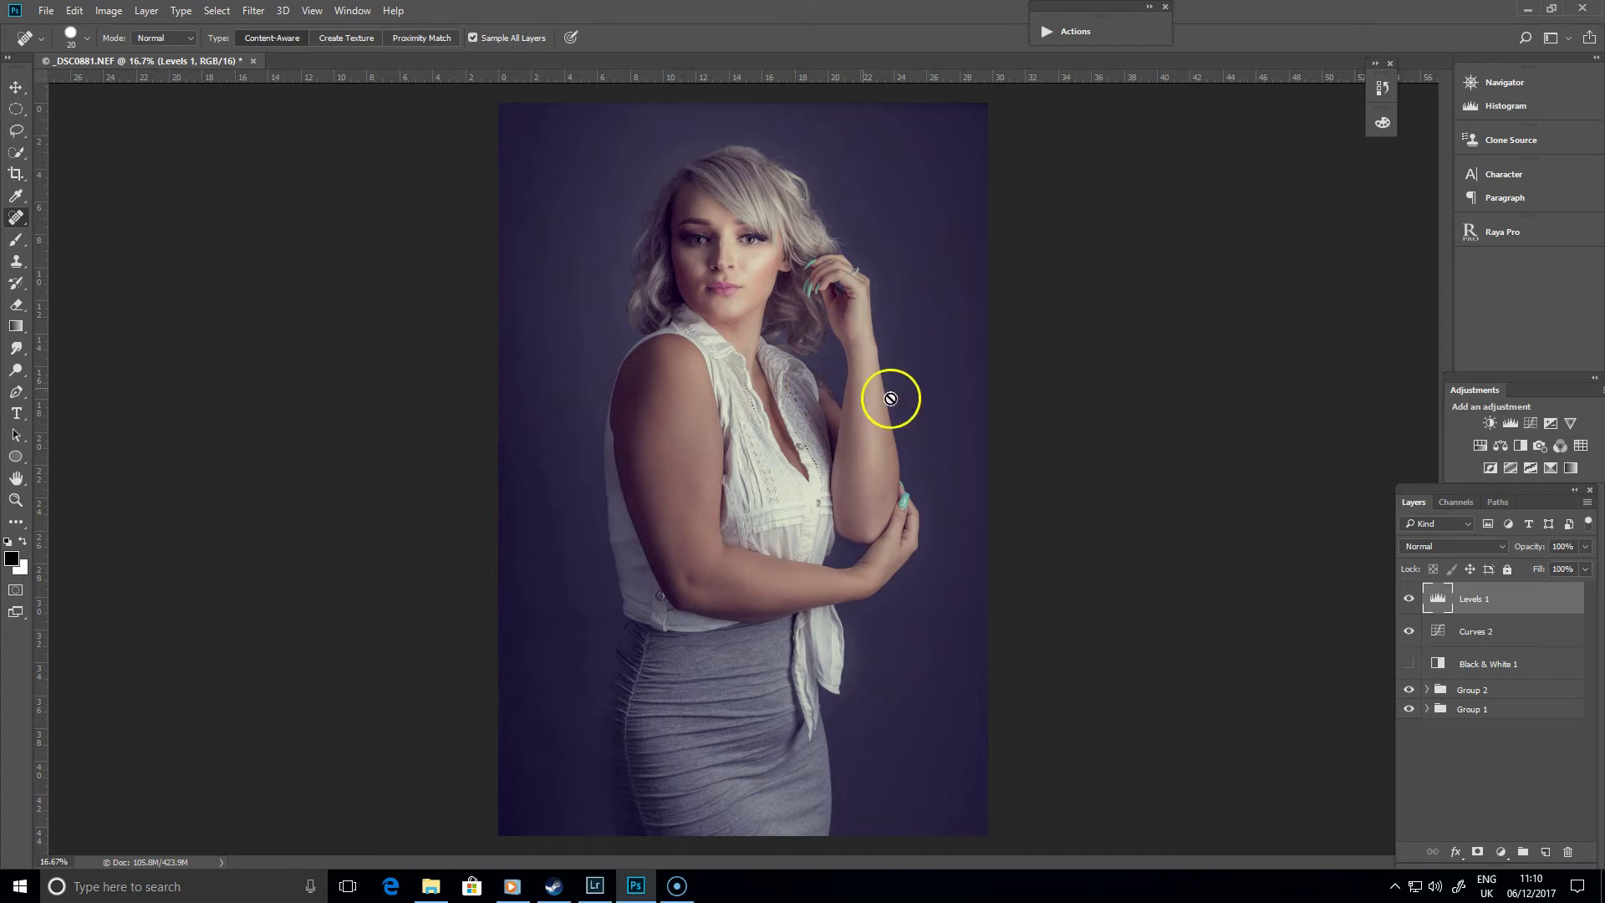
# Try an RGB midtone point at input 125, output 147 on the Curves 2 layer, and delete it
pyautogui.doubleClick(1437, 643)
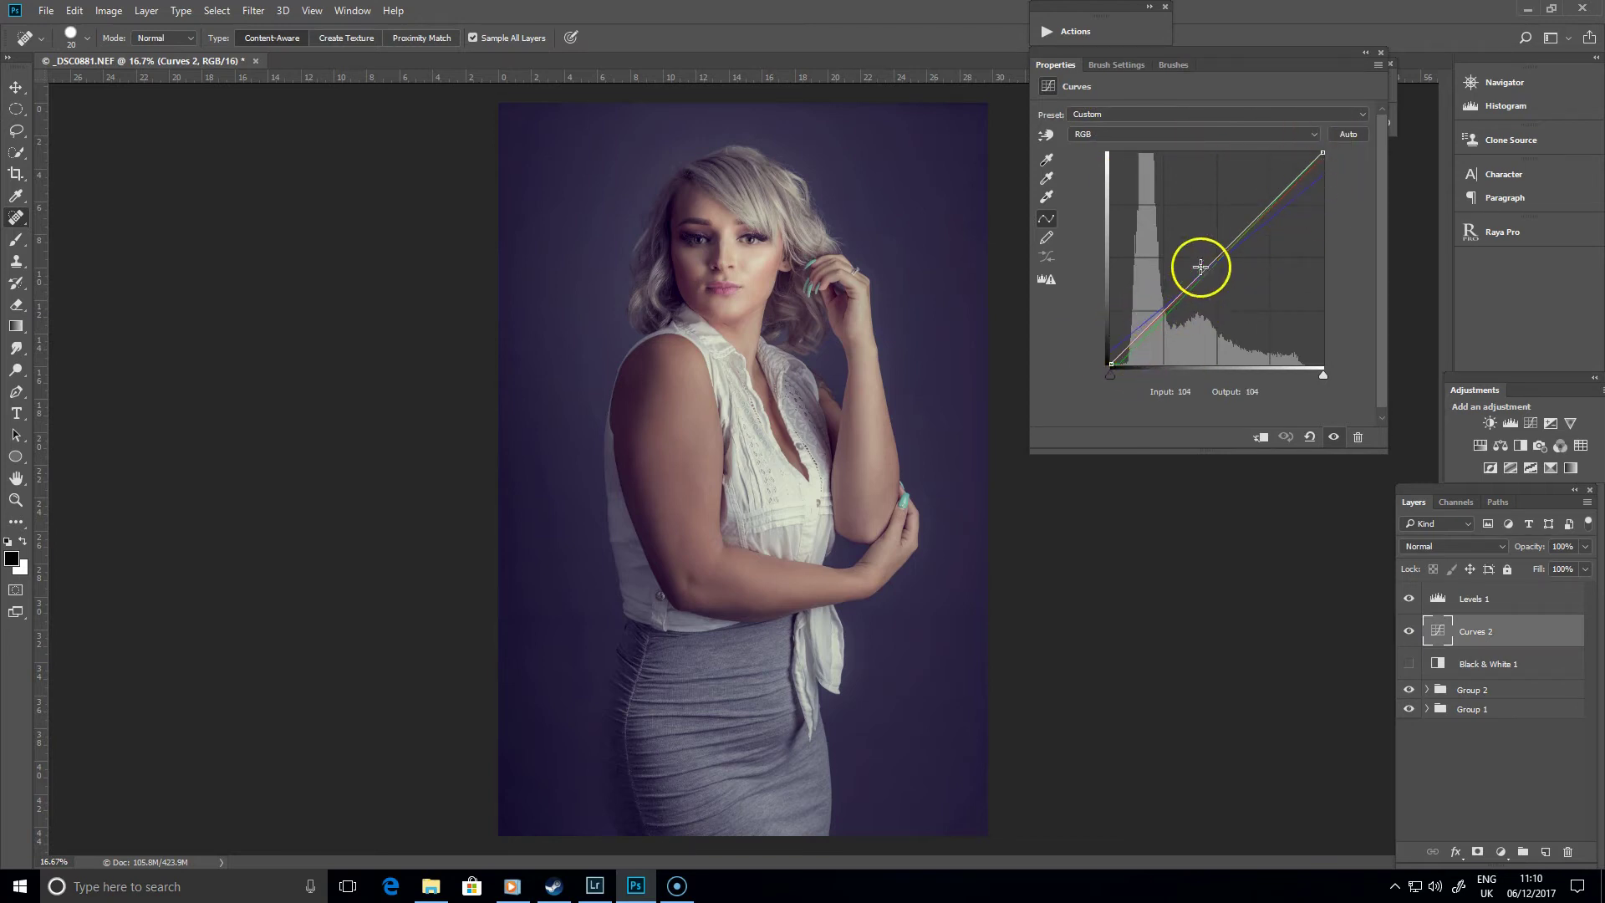
pyautogui.moveTo(1221, 254)
pyautogui.mouseDown()
pyautogui.moveTo(1196, 229)
pyautogui.moveTo(1273, 292)
pyautogui.moveTo(1189, 218)
pyautogui.moveTo(1216, 242)
pyautogui.mouseUp()
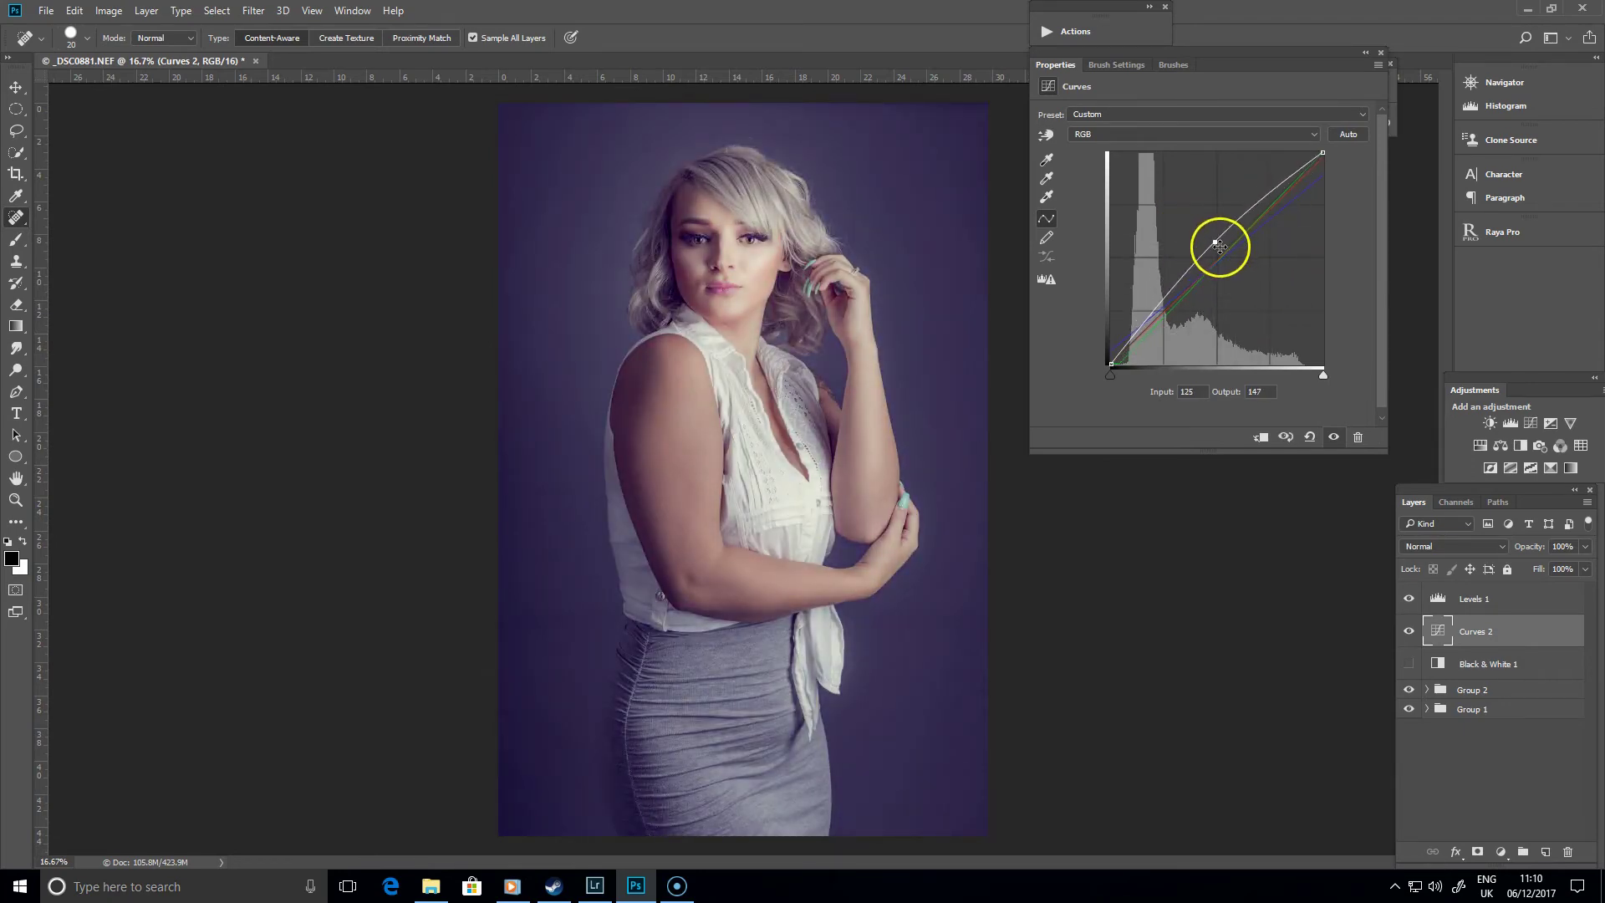
pyautogui.press('Delete')
# Set the Green channel's black point to input 13, output 9, and the Blue channel's black point to input 3, output 14
pyautogui.click(1142, 134)
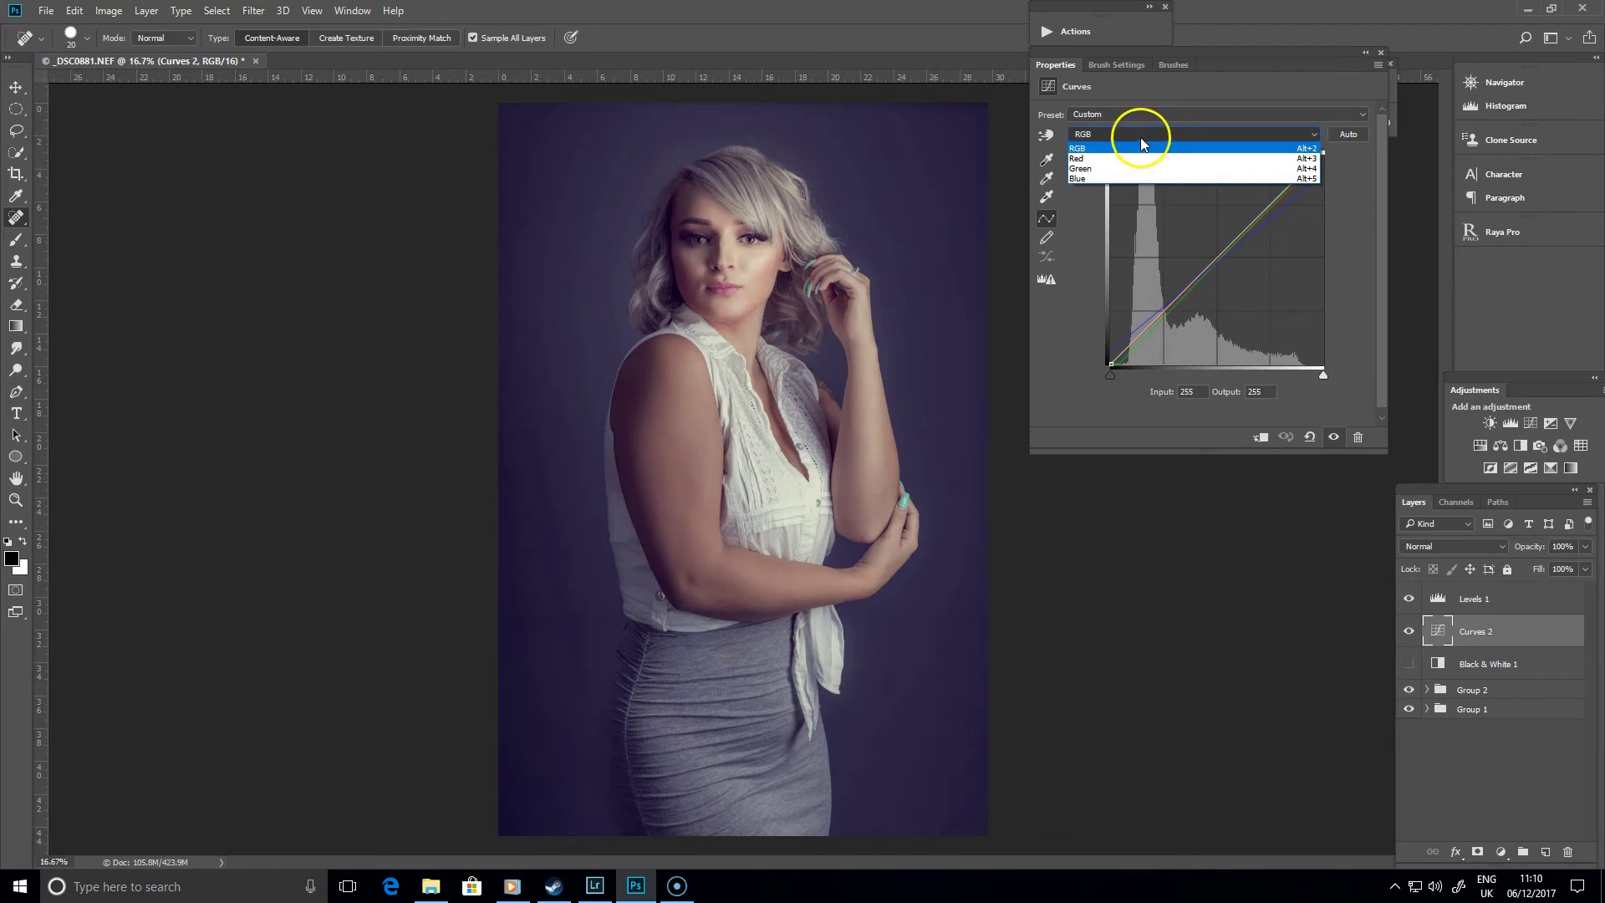
pyautogui.click(1105, 168)
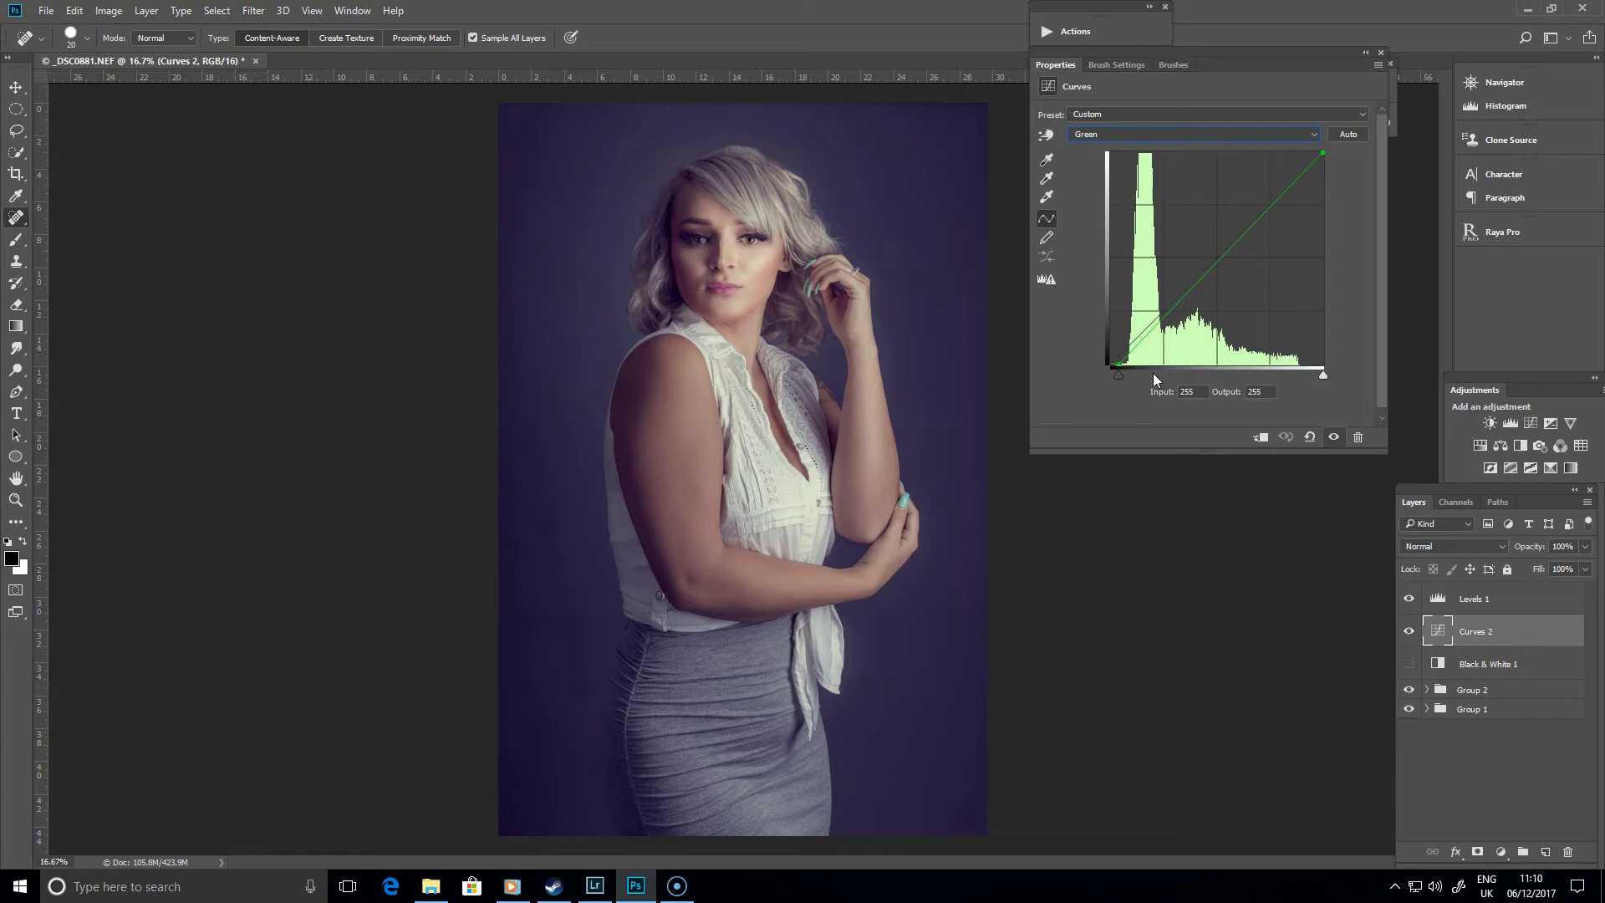
pyautogui.moveTo(1117, 355); pyautogui.dragTo(1124, 356)
pyautogui.click(1209, 134)
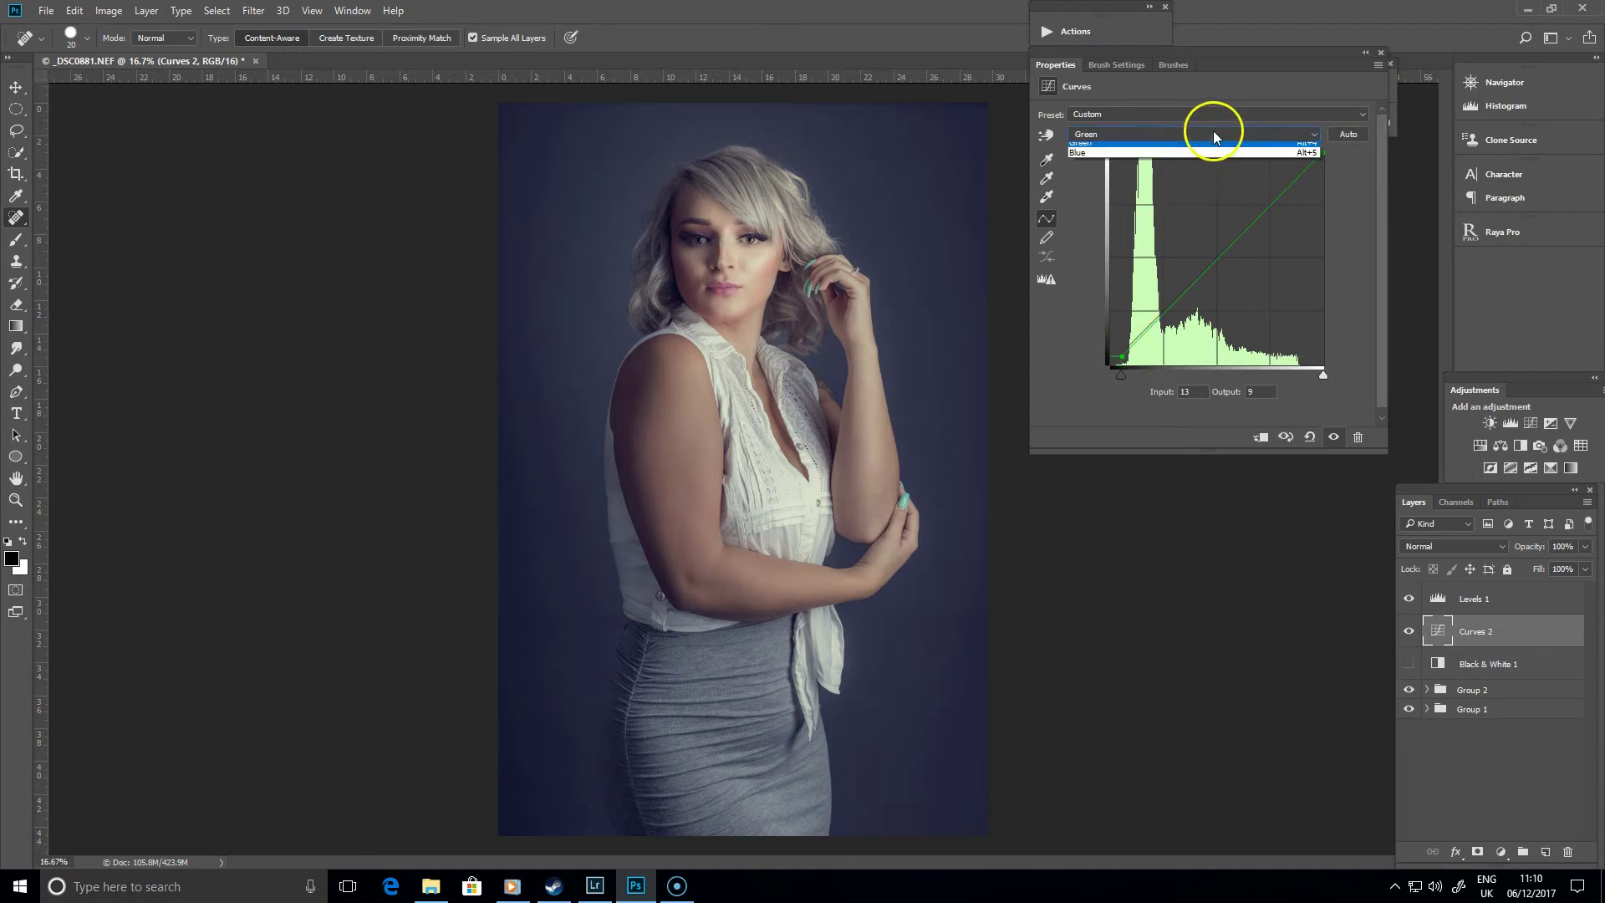
pyautogui.click(1092, 178)
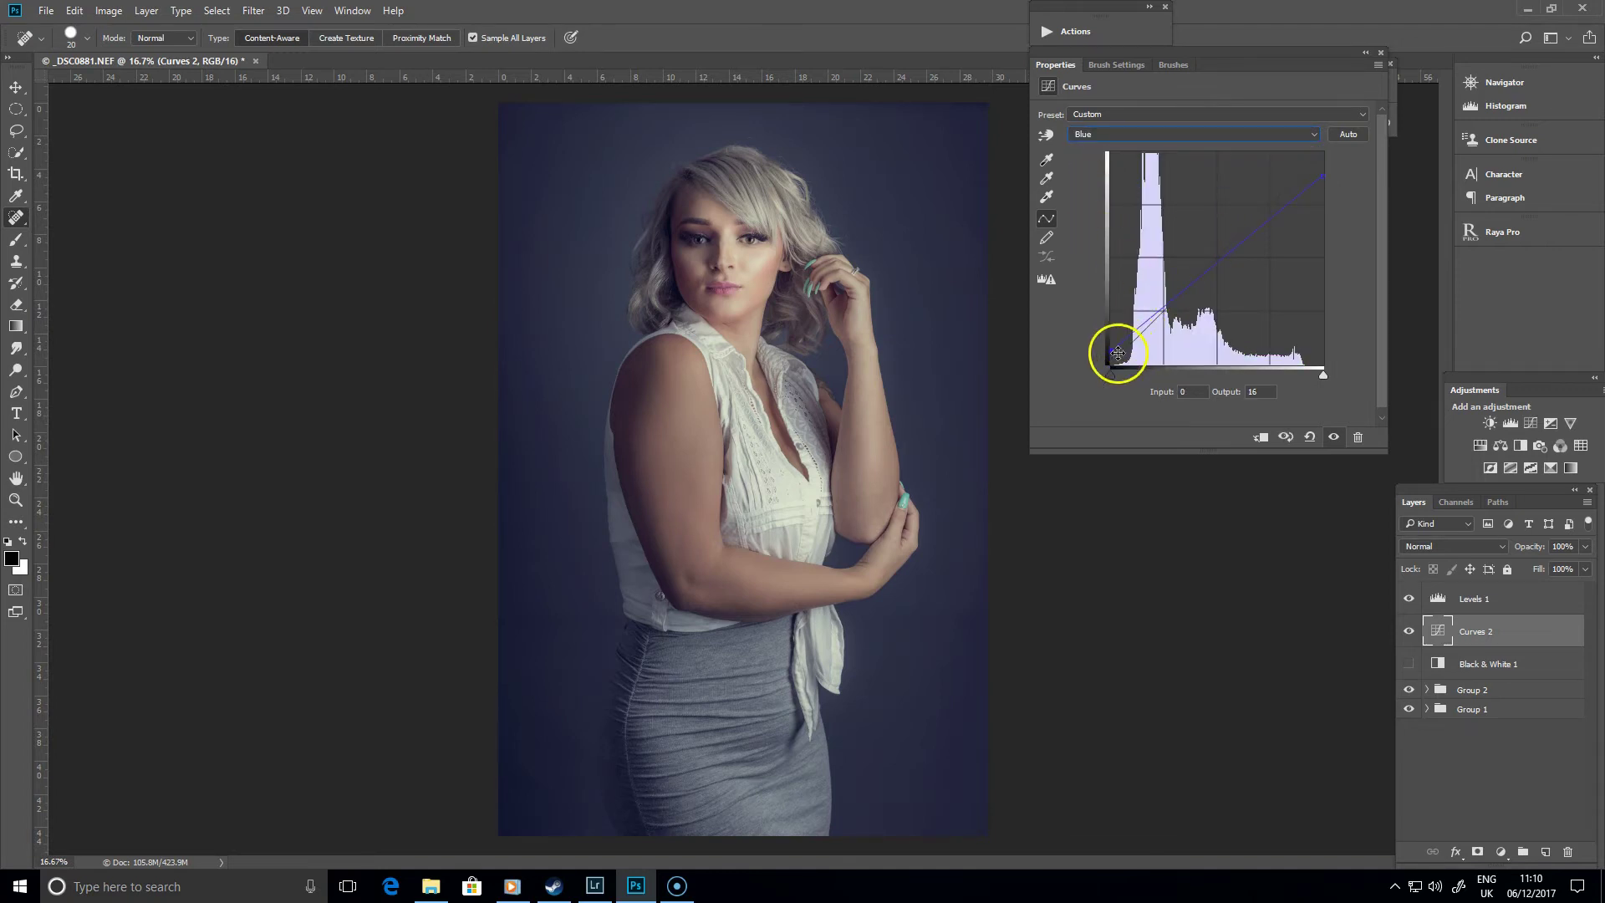
pyautogui.moveTo(1114, 349); pyautogui.dragTo(1115, 352)
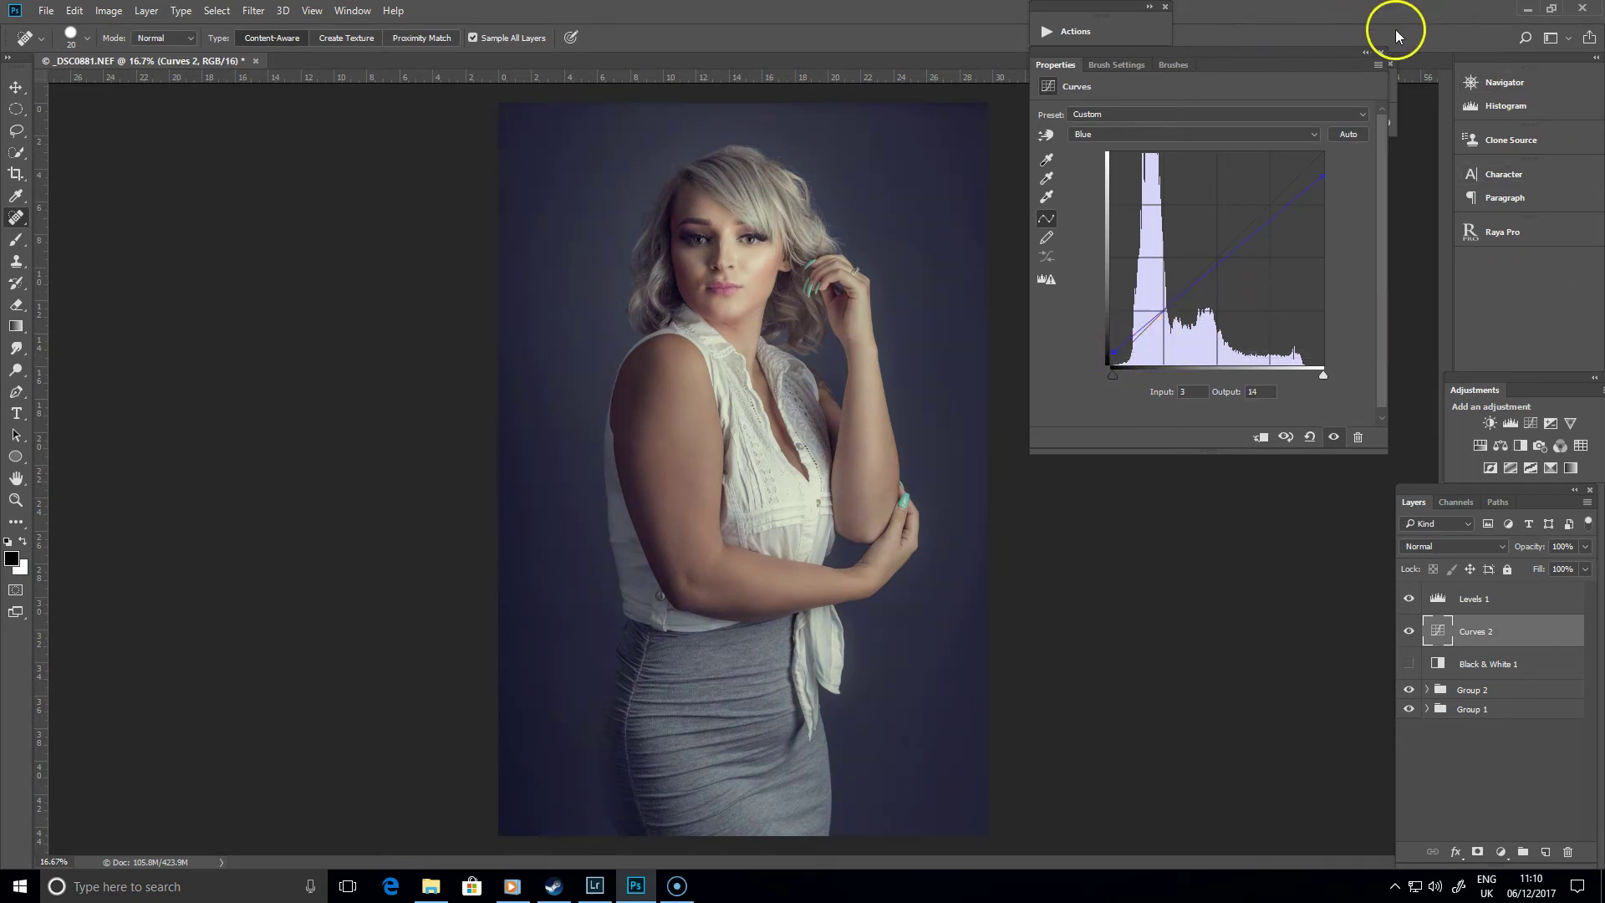
pyautogui.click(1383, 52)
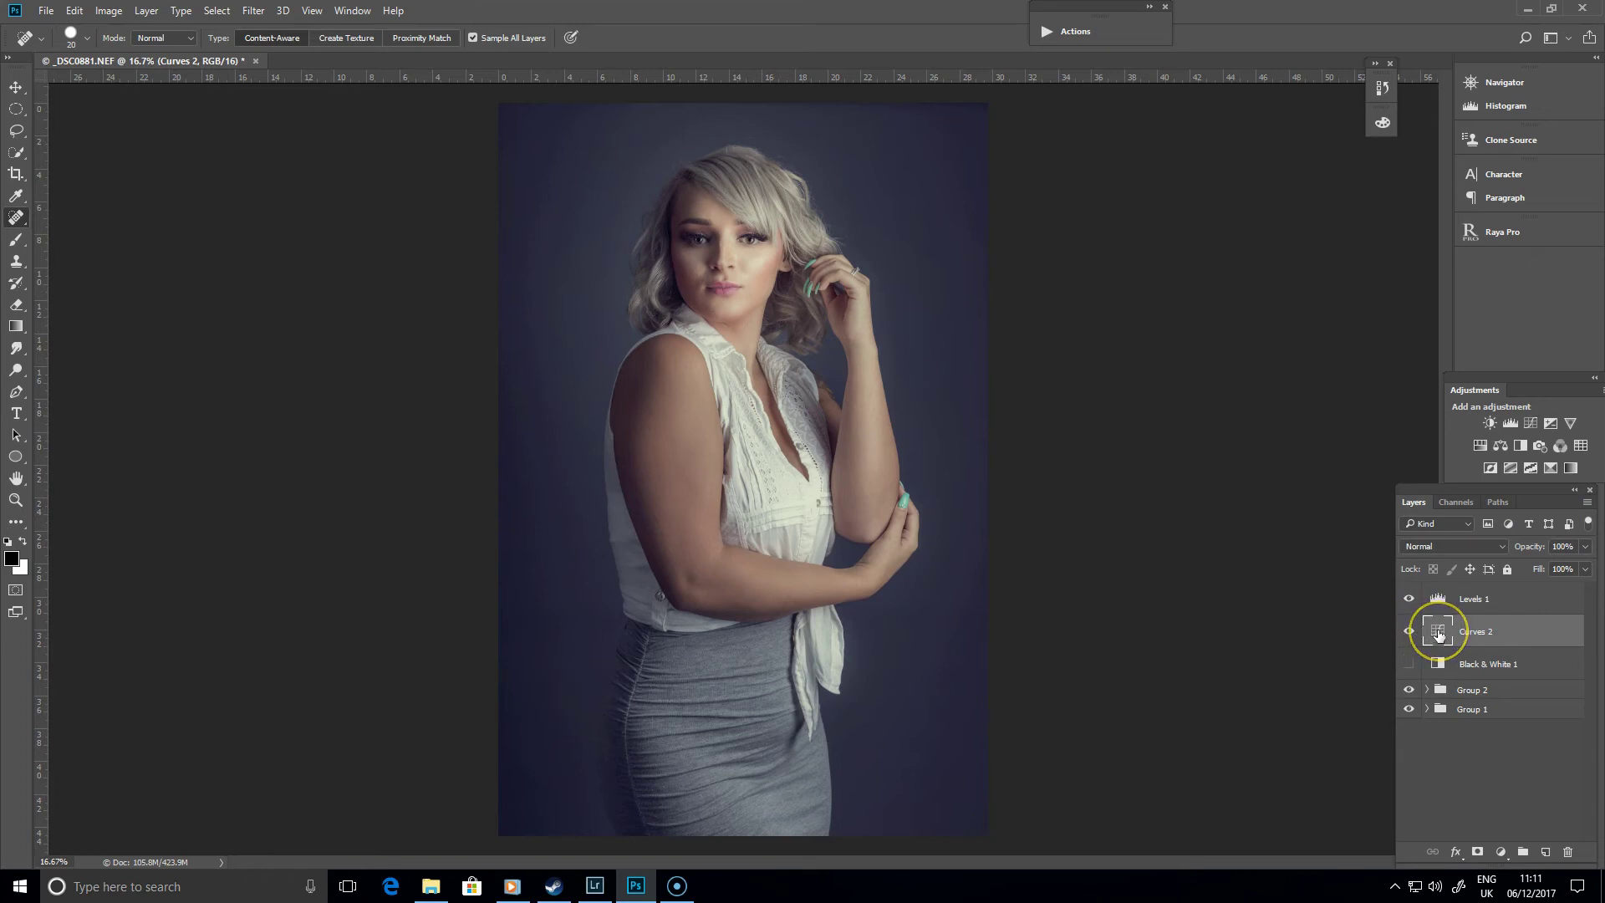
# Hide and reshow the Curves 2 layer to compare the portrait without and with the colour toning
pyautogui.moveTo(1441, 635); pyautogui.dragTo(1417, 513)
pyautogui.moveTo(1468, 621); pyautogui.dragTo(1450, 633)
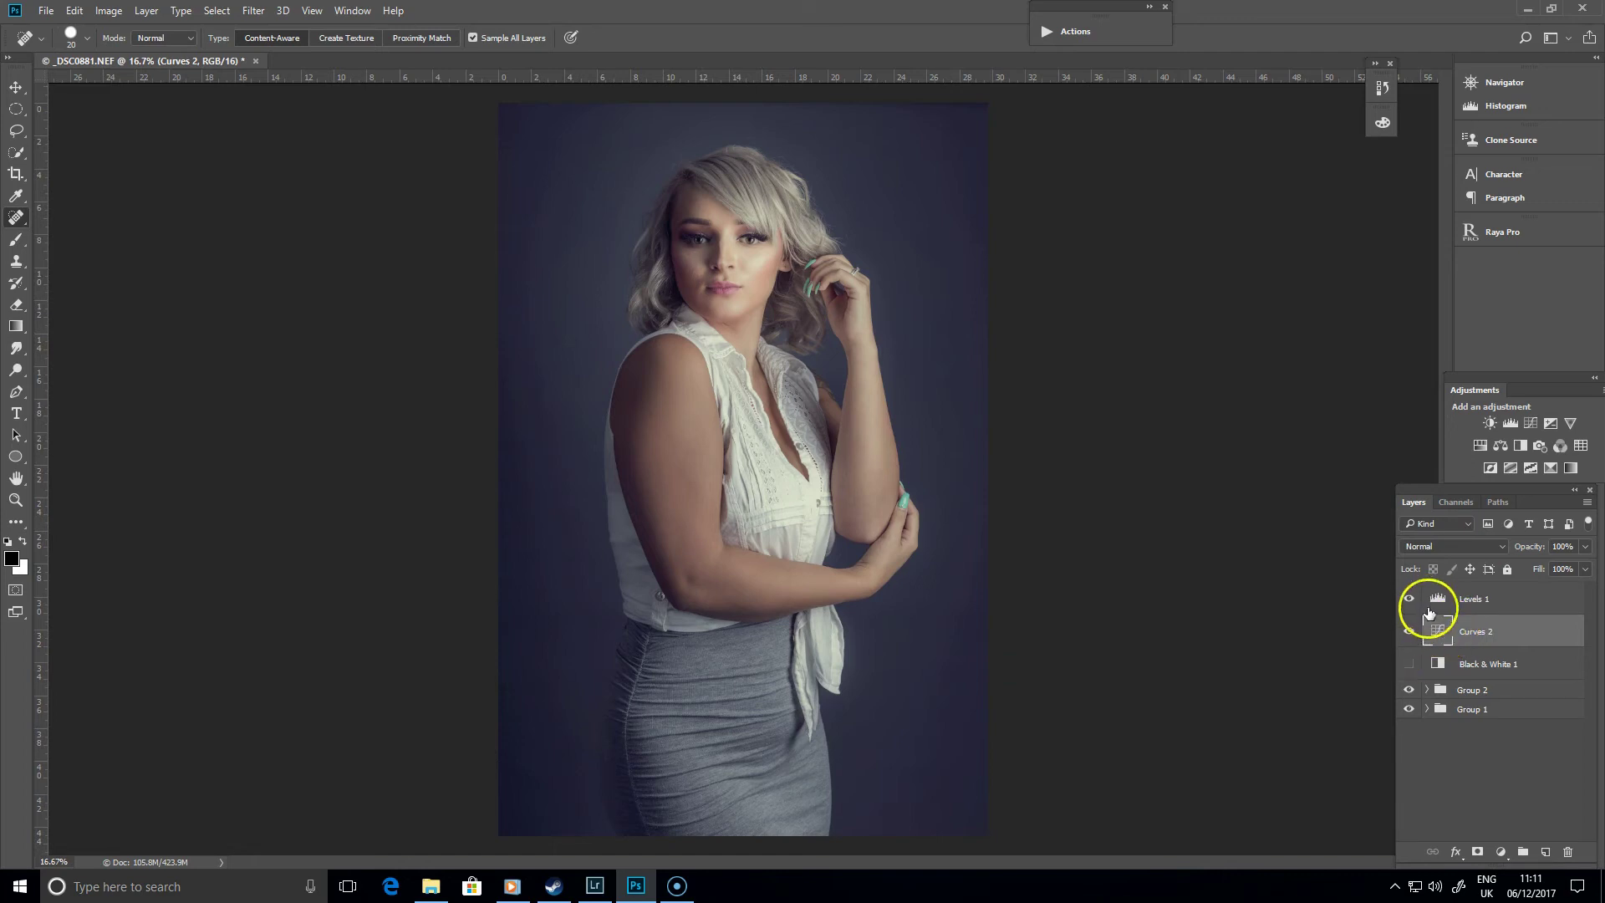
pyautogui.click(1410, 635)
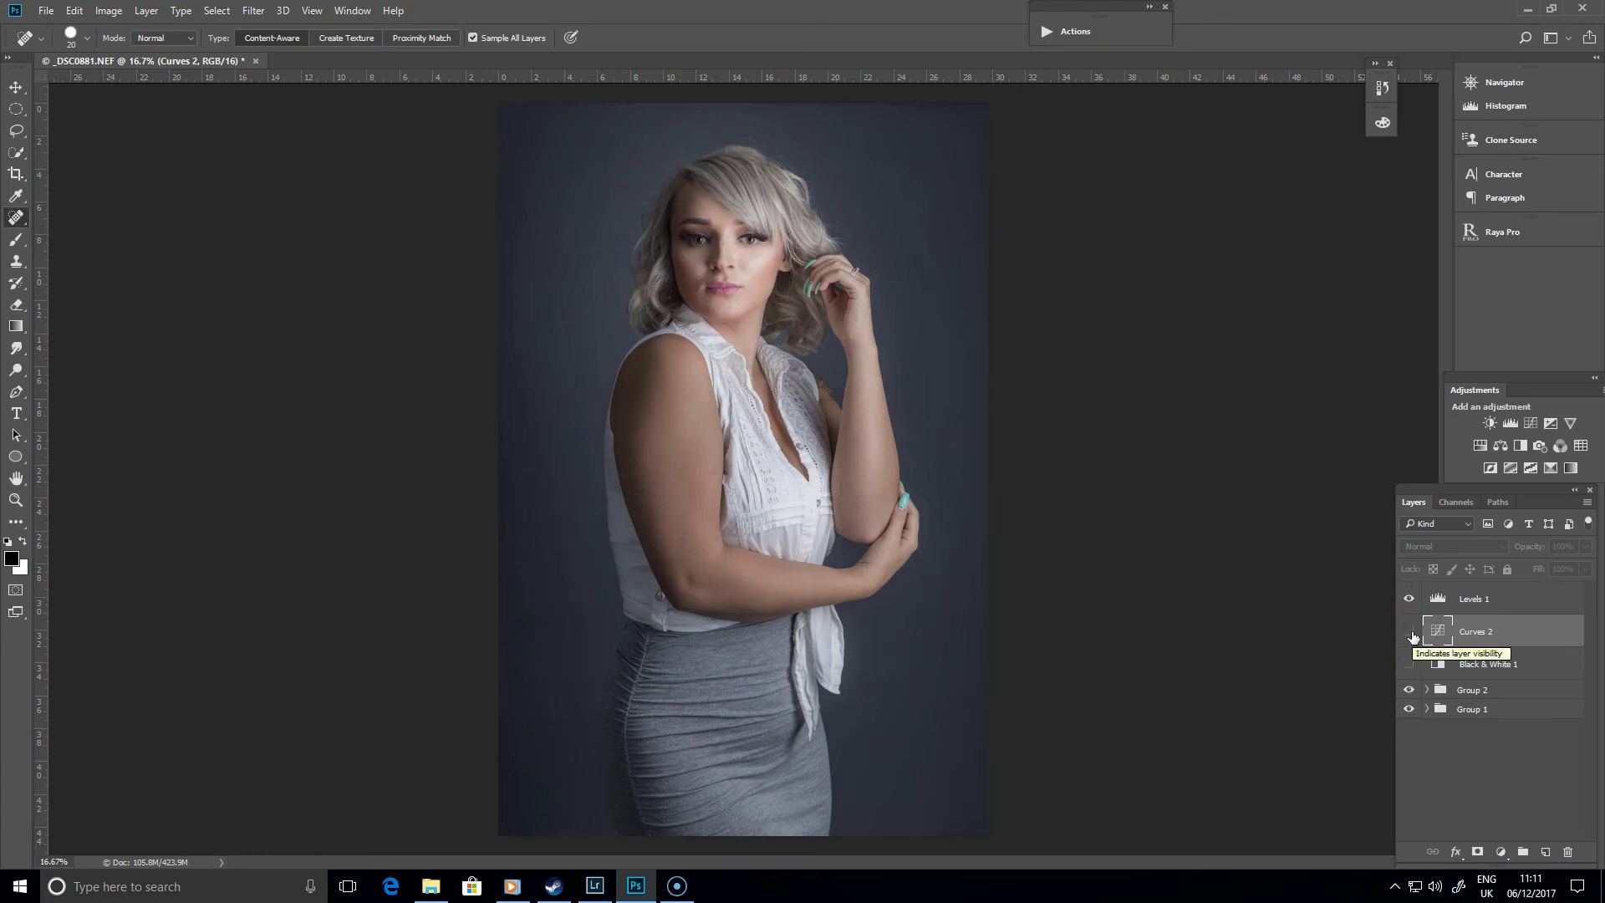
pyautogui.click(1411, 634)
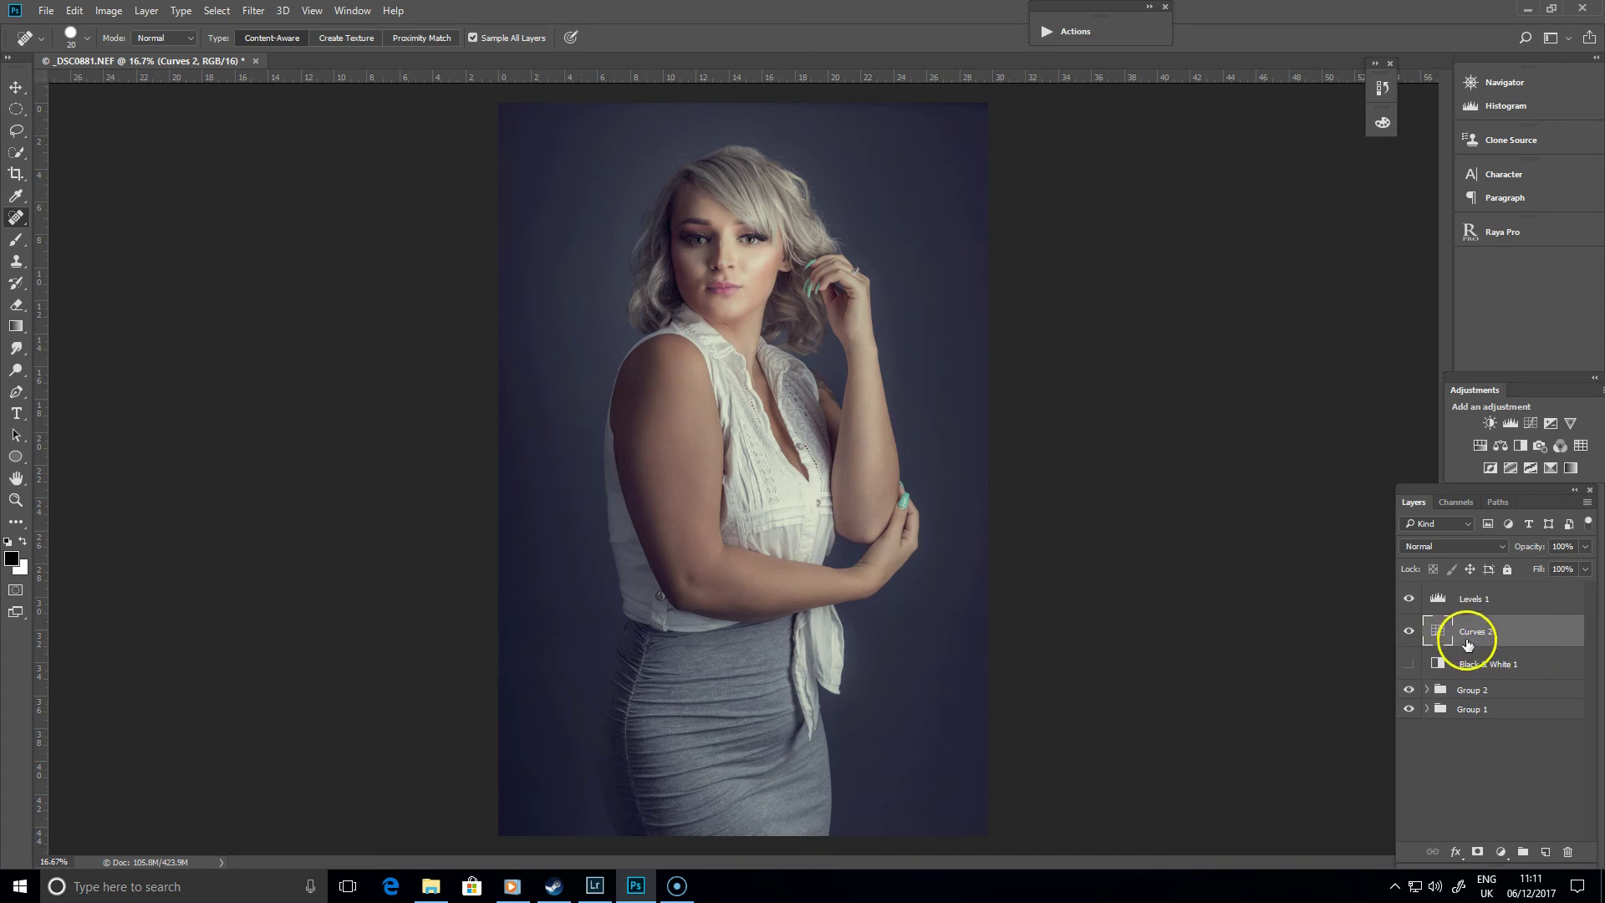
# Review the Curves 2 layer's combined curve and its list of colour channels, keeping RGB selected, and close its properties
pyautogui.doubleClick(1437, 631)
pyautogui.click(1090, 135)
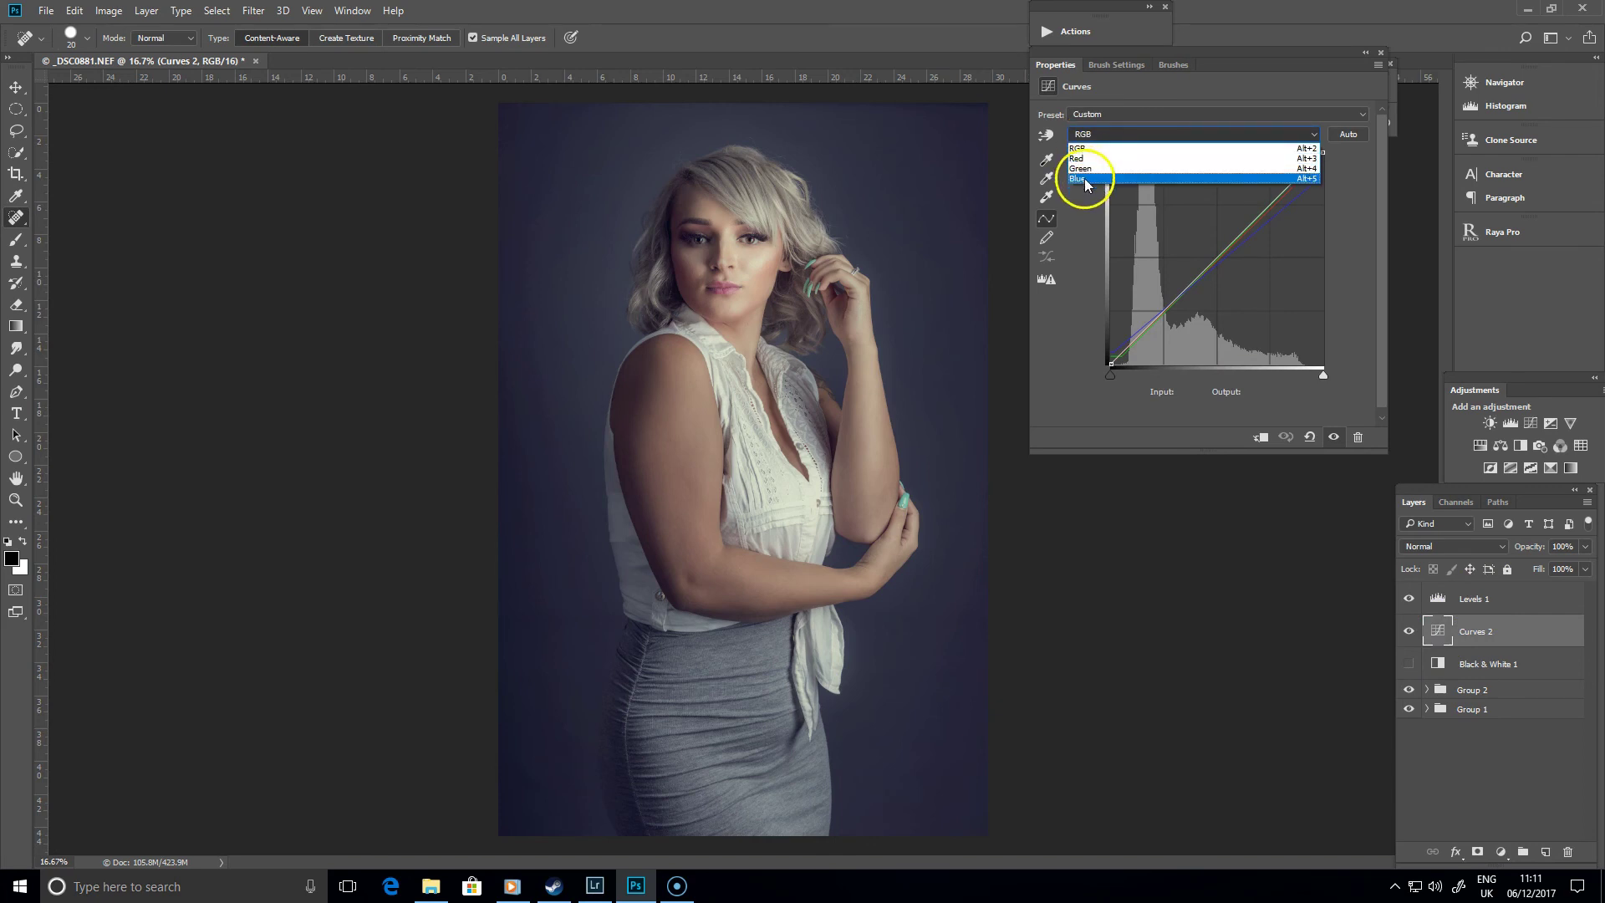
pyautogui.click(1362, 185)
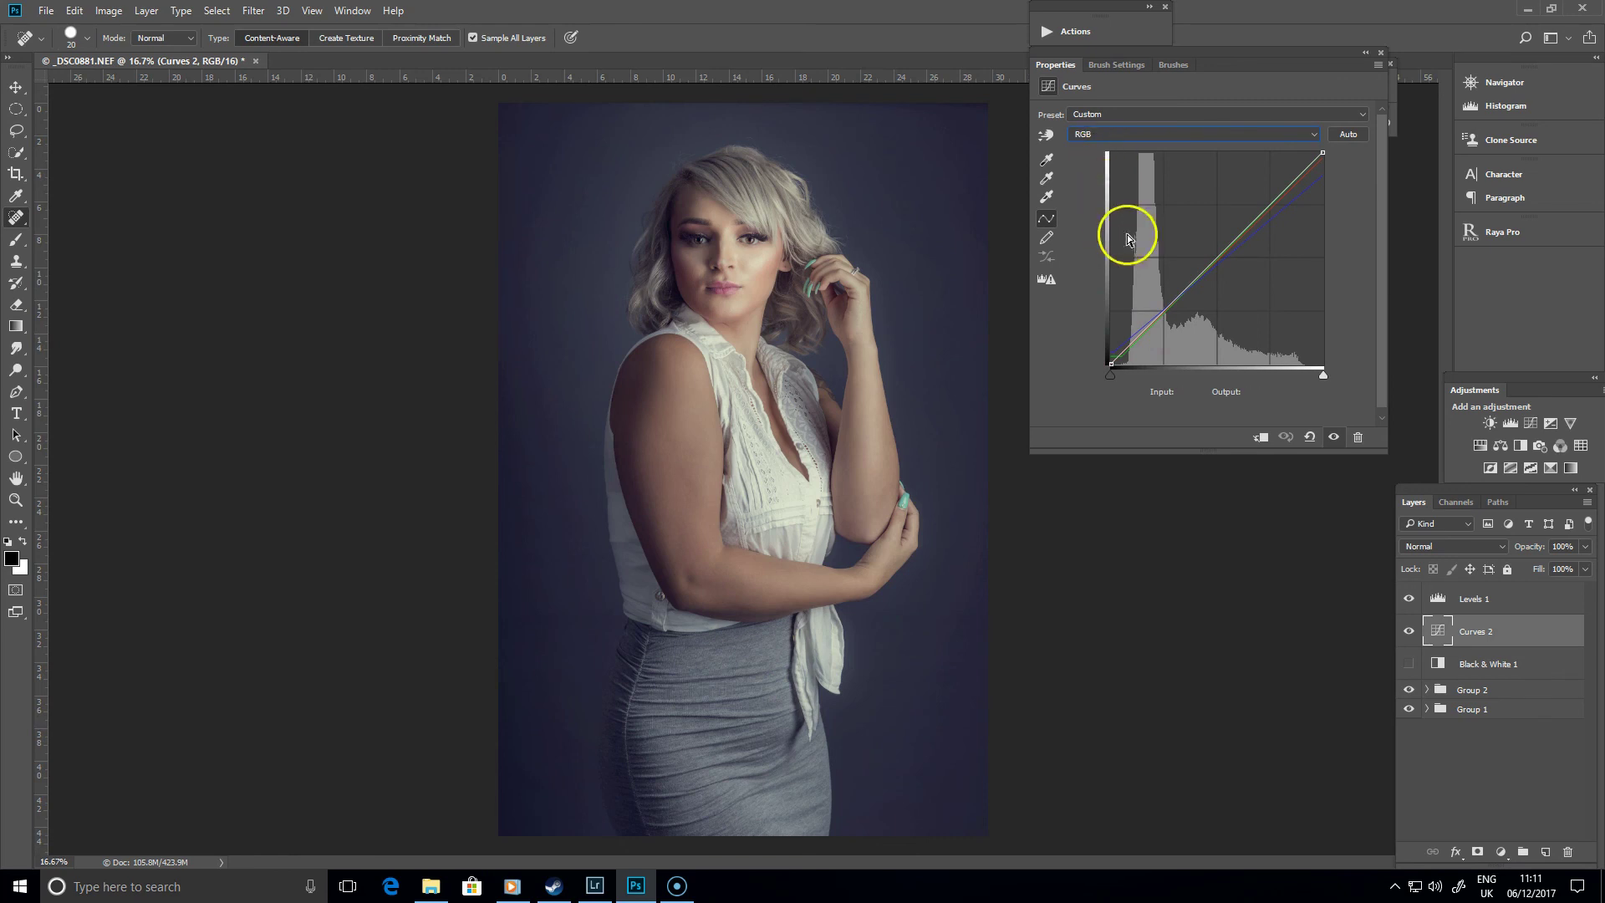
pyautogui.click(1381, 53)
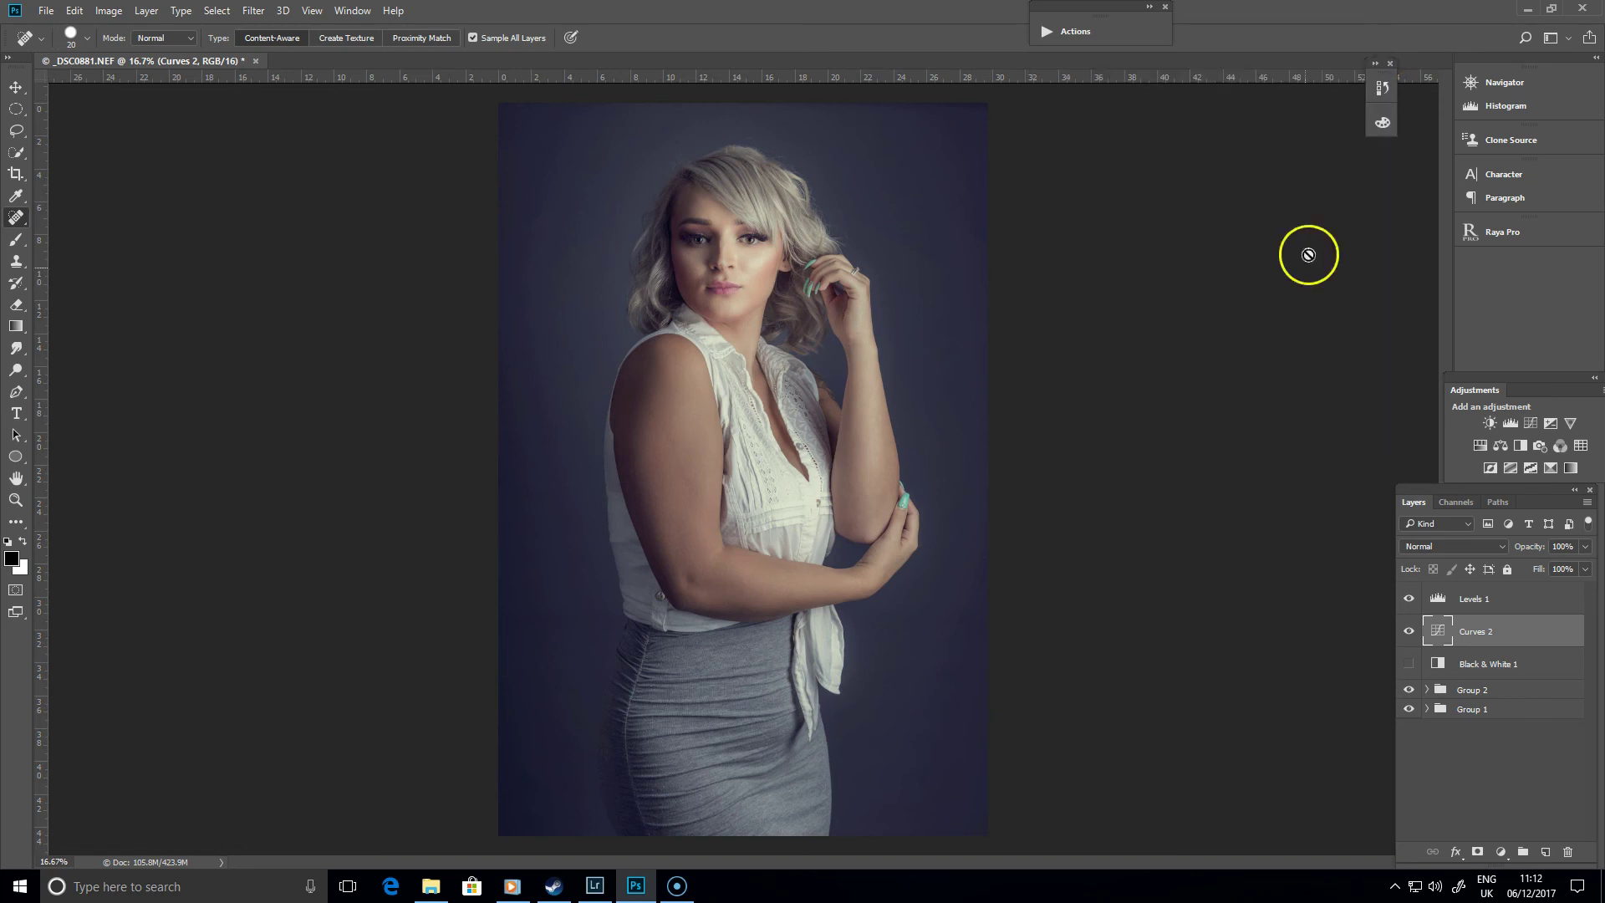
pyautogui.click(1227, 566)
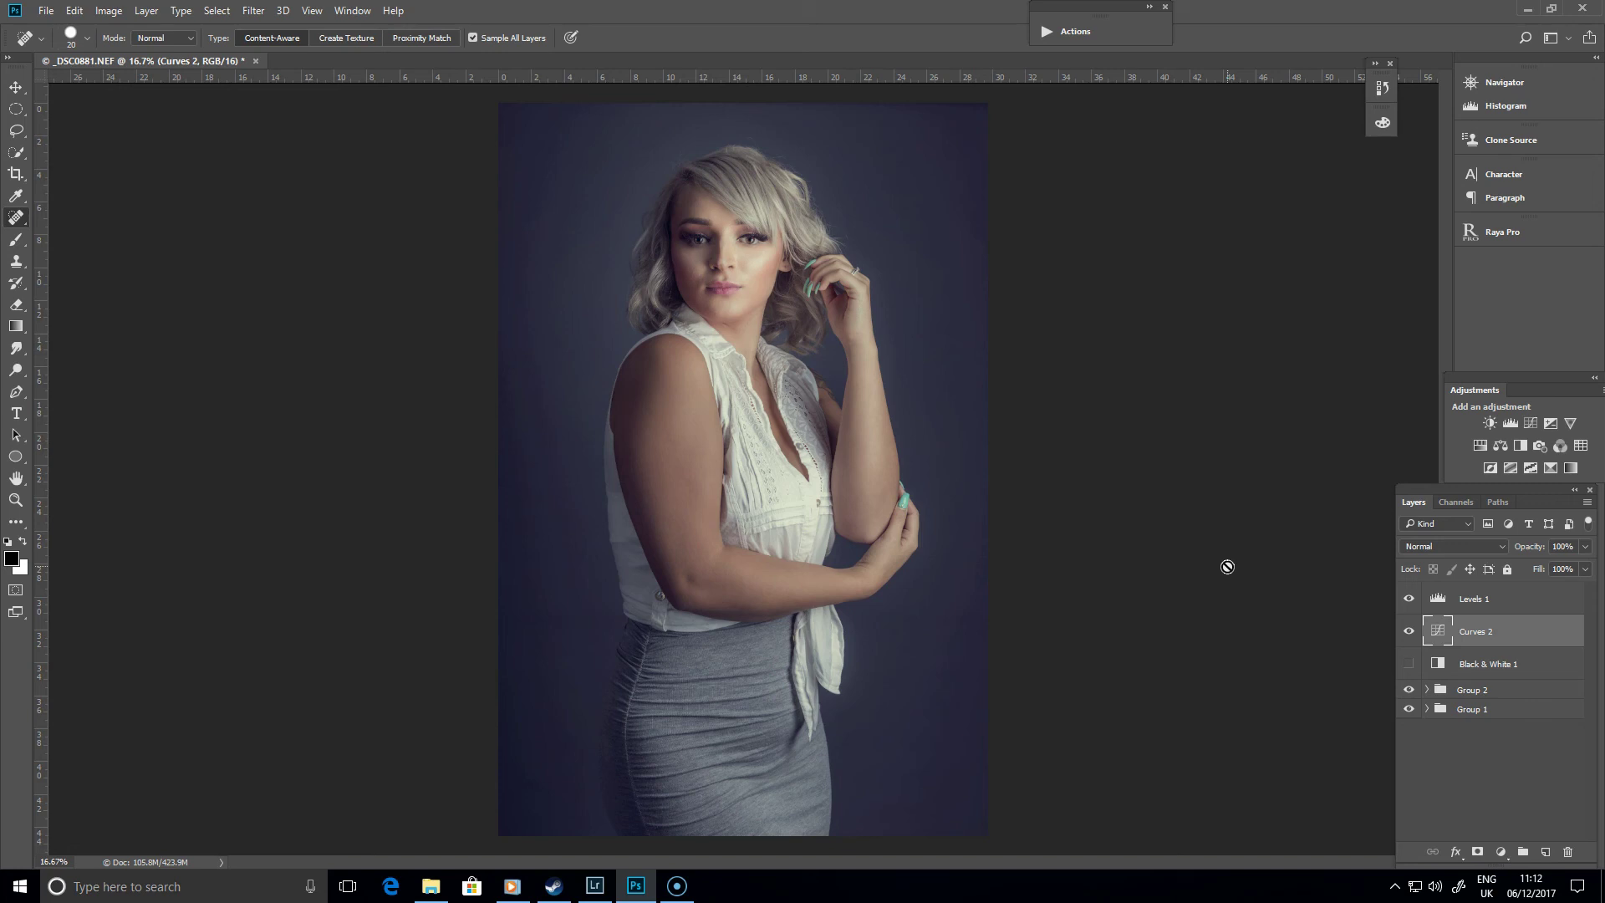